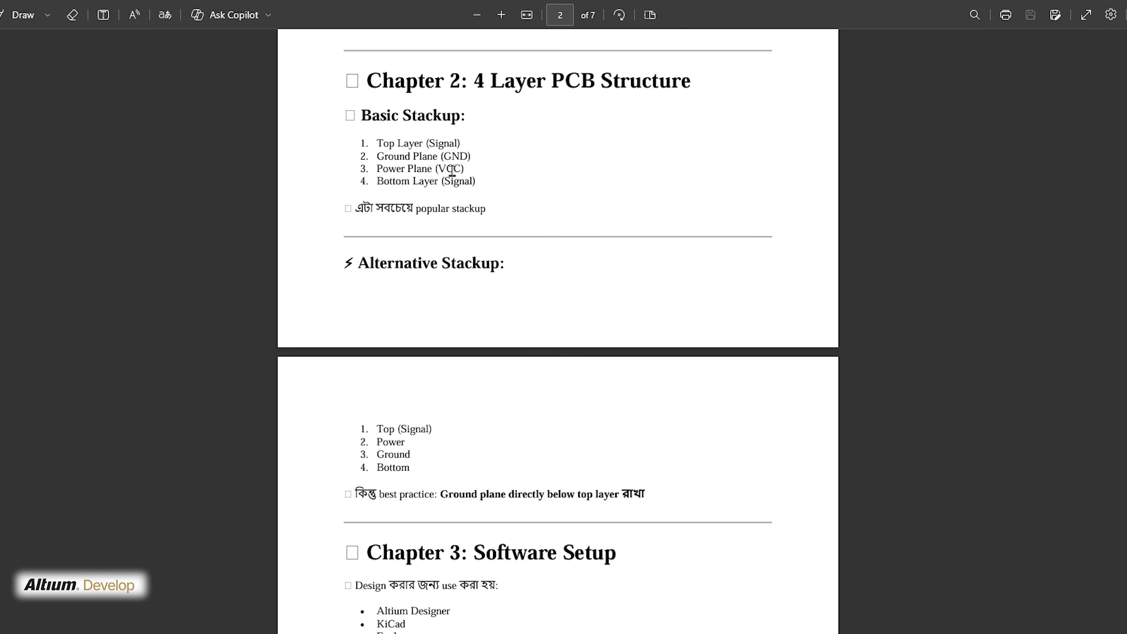
Read the PDF notes on 4-layer stackups, software setup, schematic design, layer stack setup and power planes
left_click_drag(376, 142, 477, 171)
left_click(477, 165)
scroll(487, 208, "down", 4)
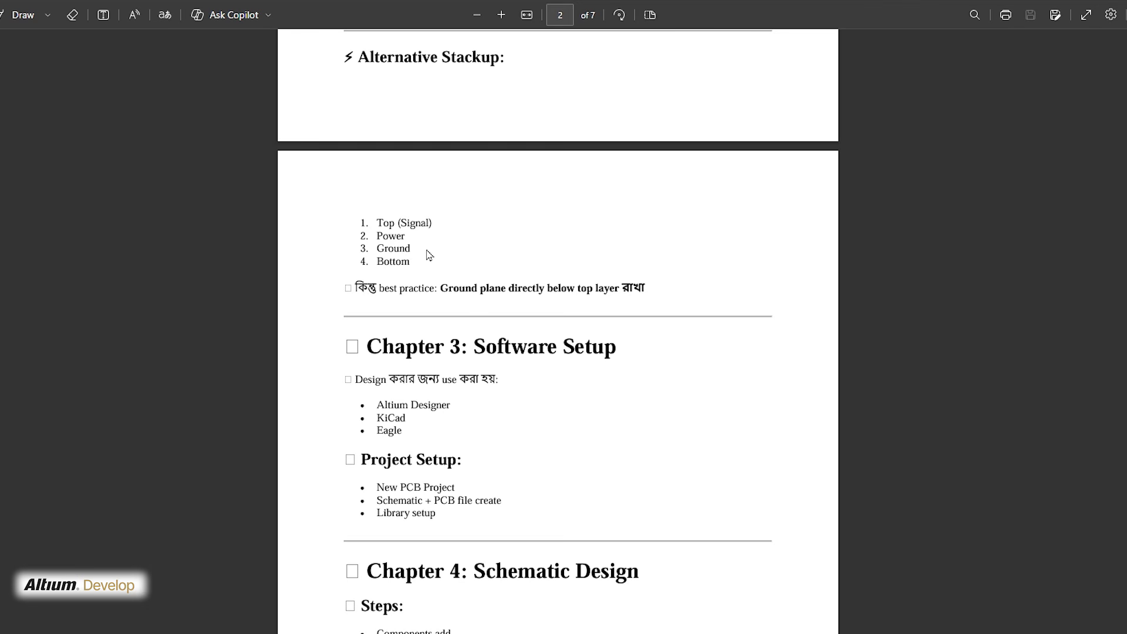
scroll(430, 254, "up", 4)
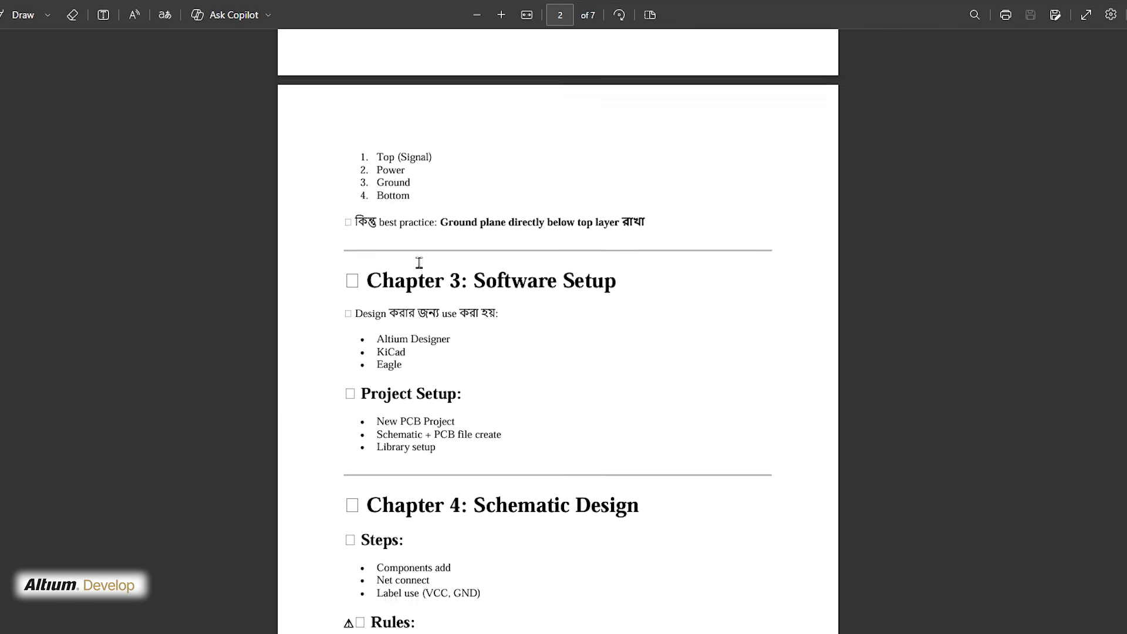
scroll(416, 239, "down", 5)
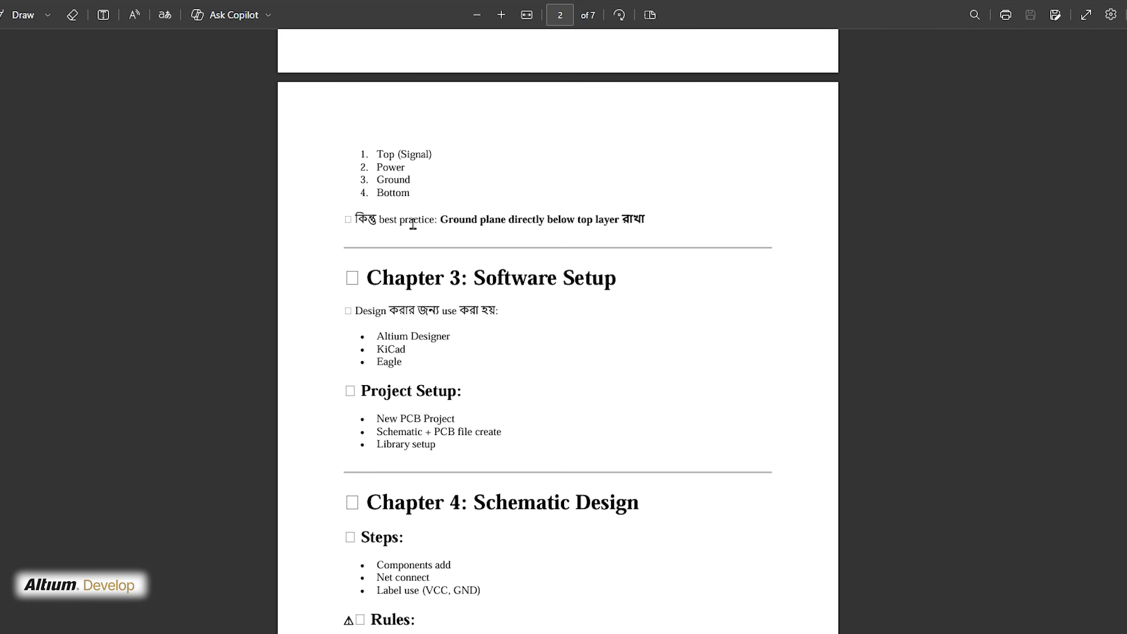
scroll(513, 154, "down", 2)
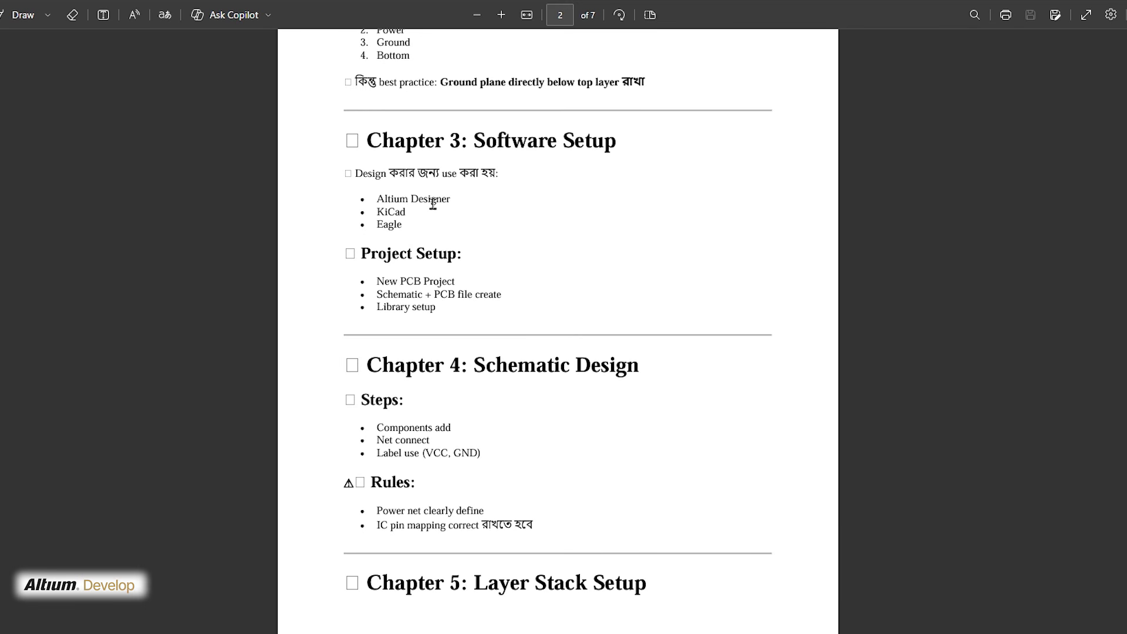
scroll(513, 238, "down", 4)
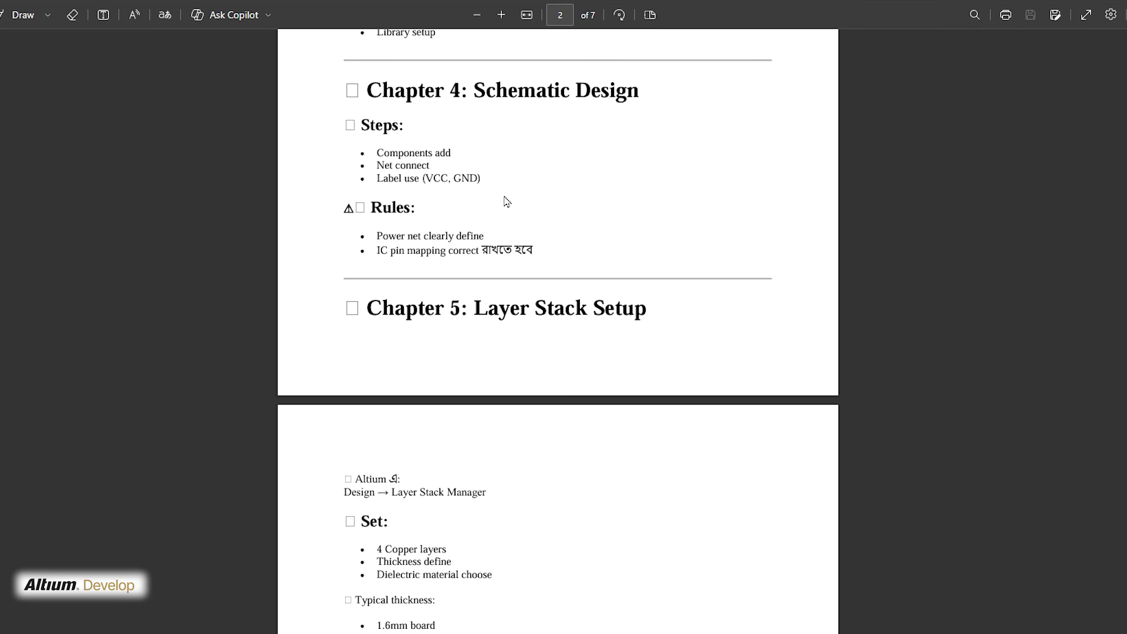
scroll(494, 207, "down", 5)
scroll(488, 211, "down", 20)
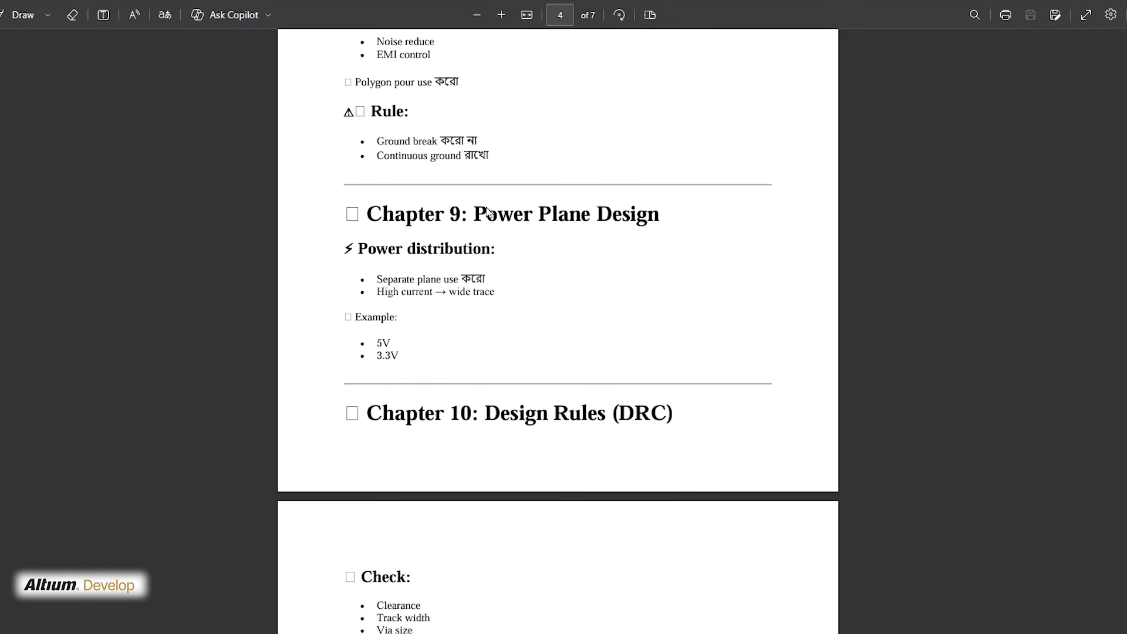
scroll(487, 213, "down", 9)
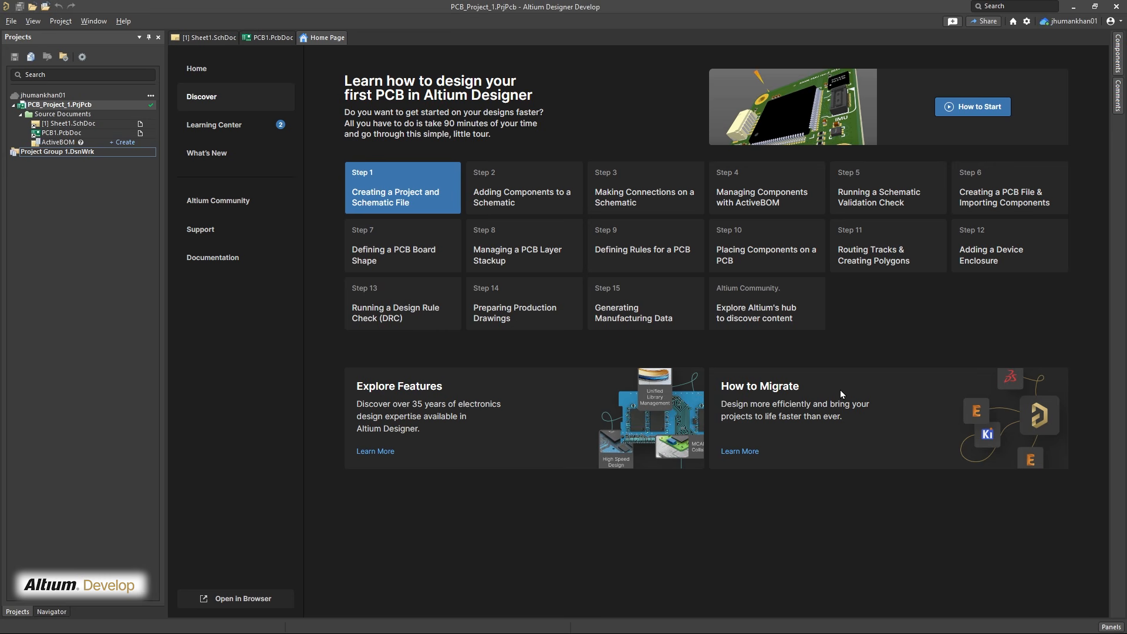
In Altium Designer, create an empty PCB project named "6 Layer PCB Board" and add a new schematic sheet to it
left_click(11, 22)
mouse_move(45, 35)
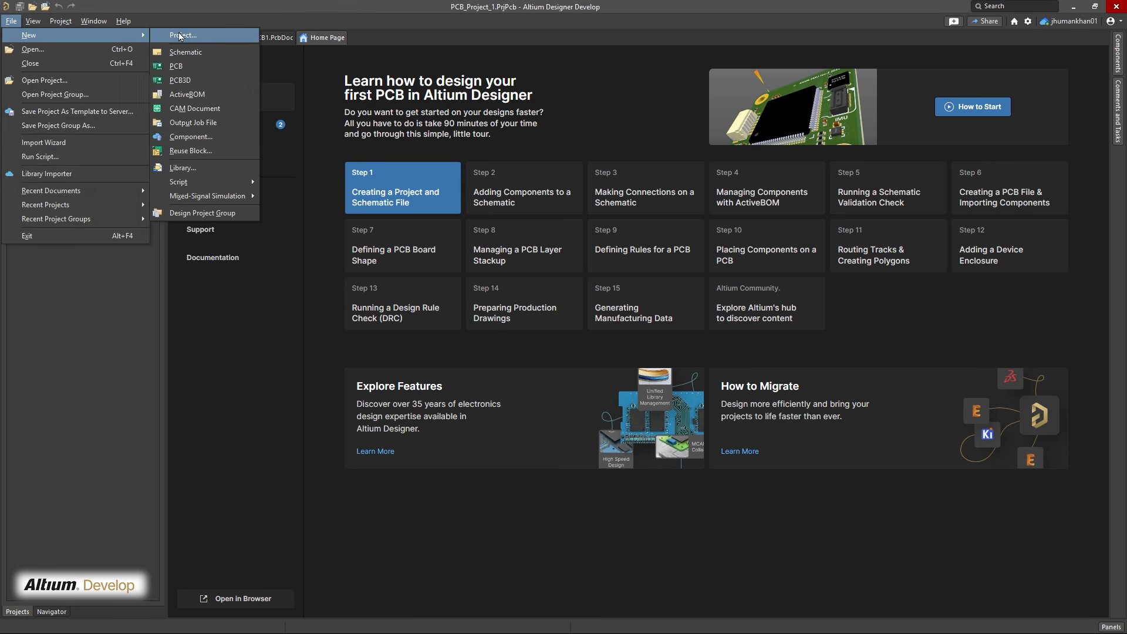
left_click(183, 35)
left_click(595, 195)
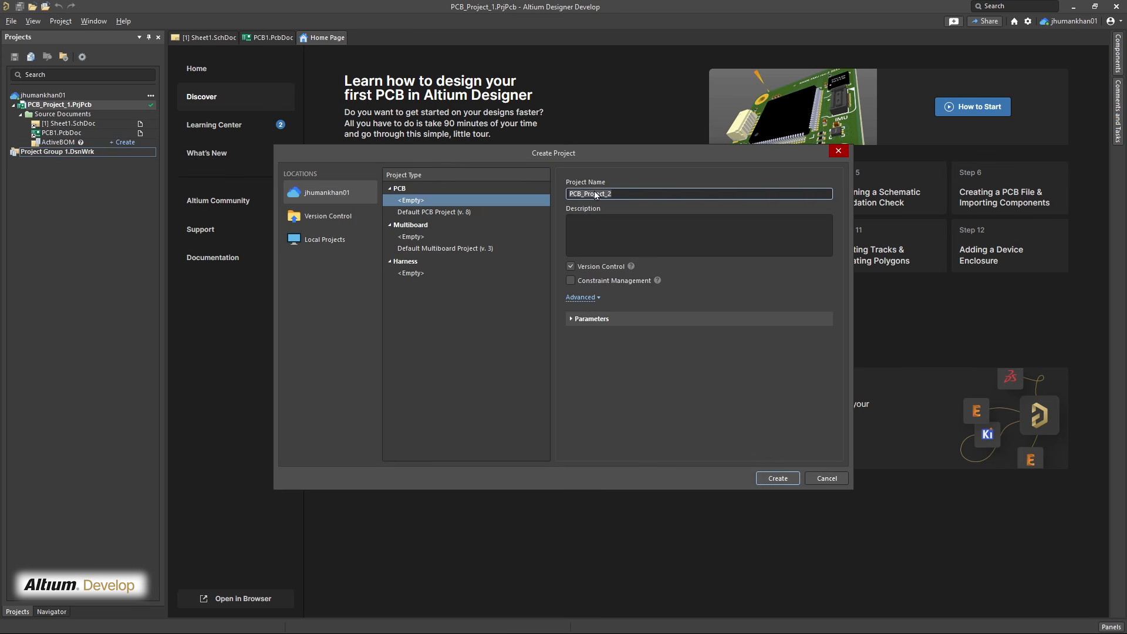
key("ctrl+a")
type("6 La")
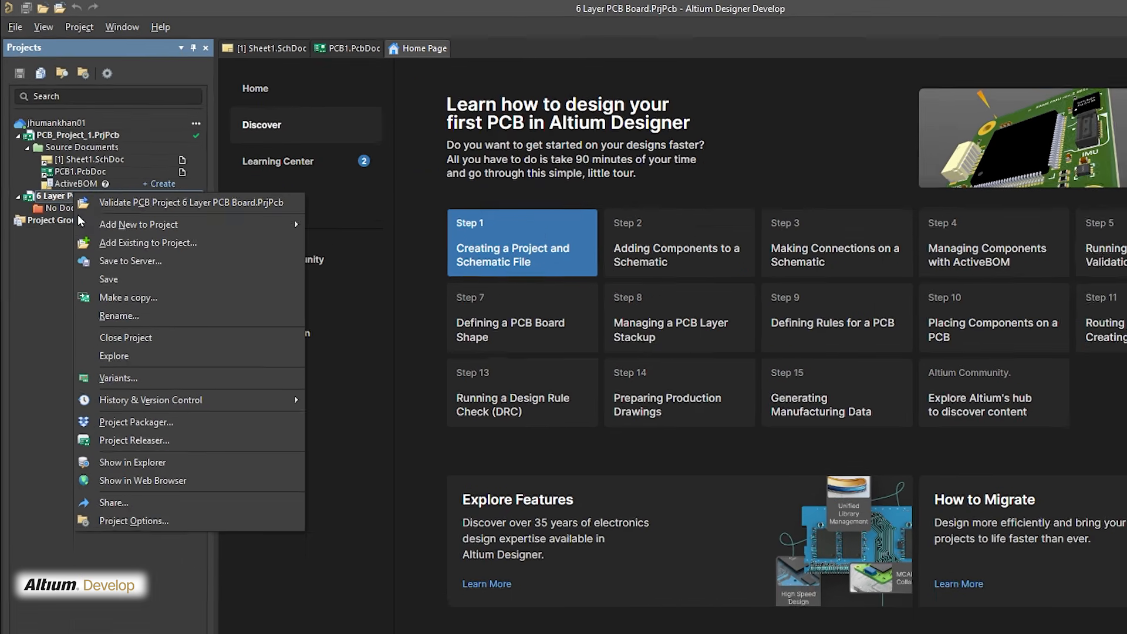
mouse_move(106, 232)
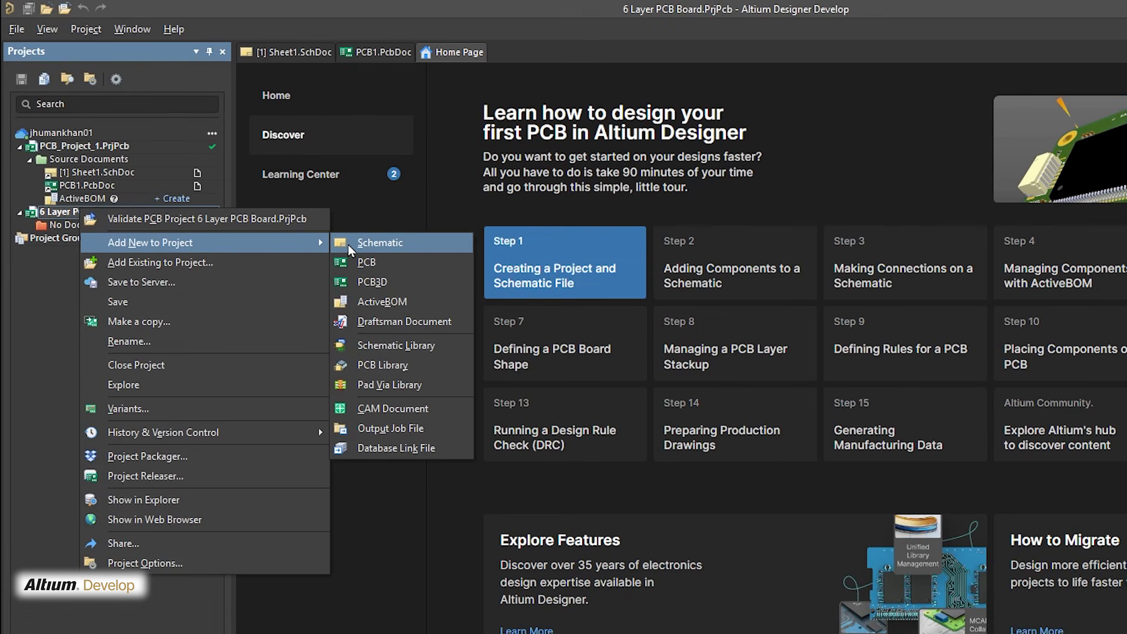
left_click(371, 243)
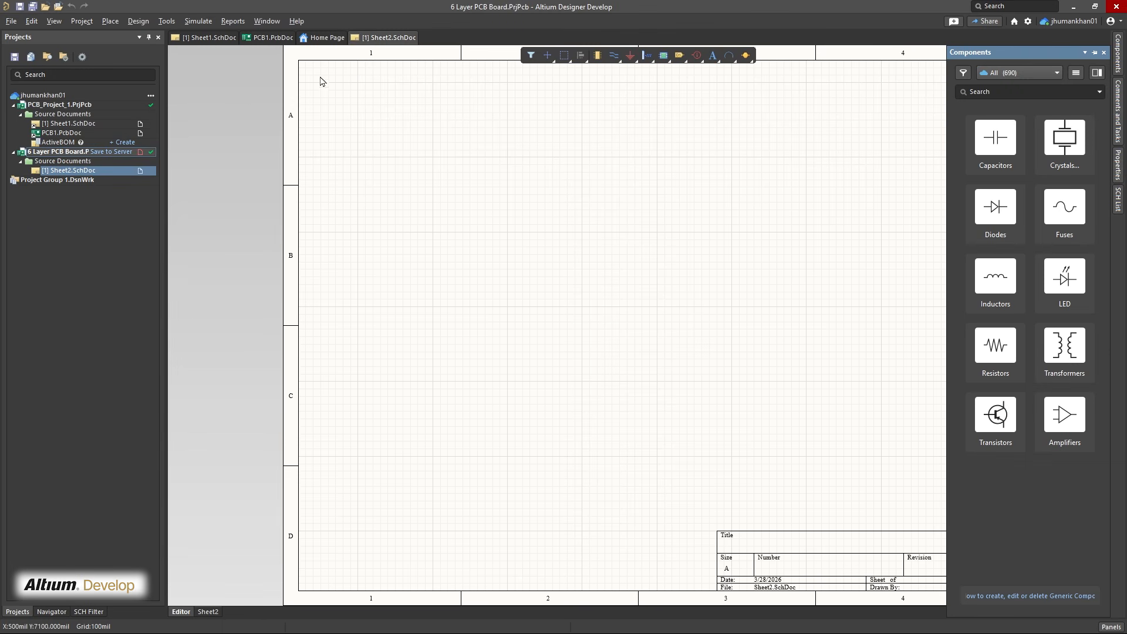
Place two 100nF capacitors, a 10µF capacitor, a 1N4148 diode, an inductor, four LEDs, and 2.26M and 33 ohm resistors on the sheet
left_click(996, 138)
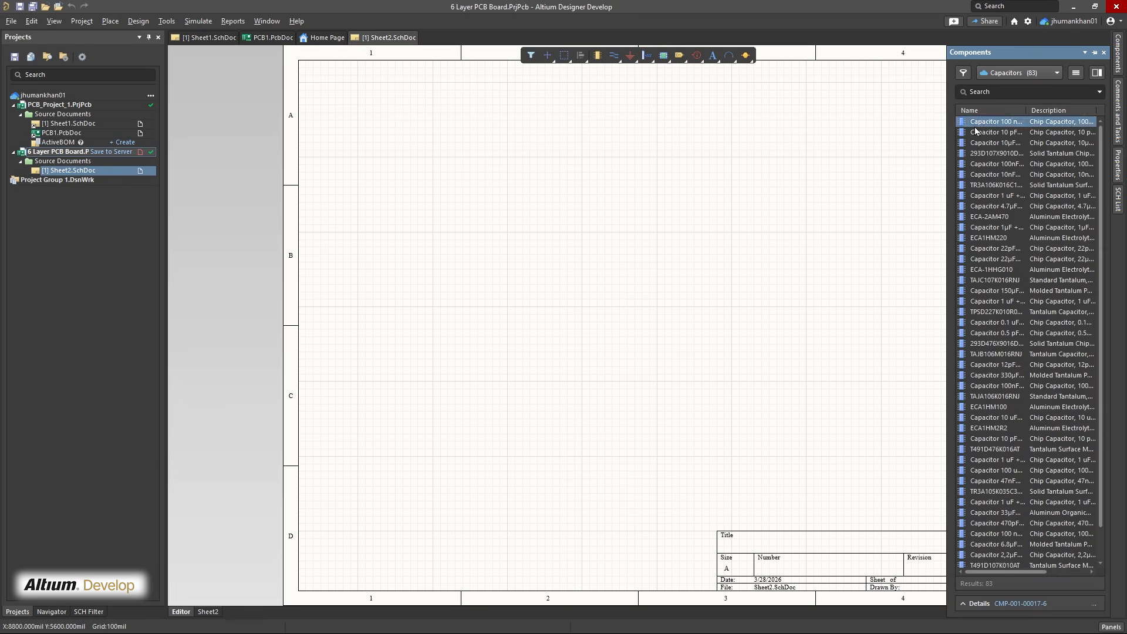
left_click_drag(996, 163, 444, 164)
left_click(533, 207)
scroll(1027, 340, "down", 1)
left_click(998, 319)
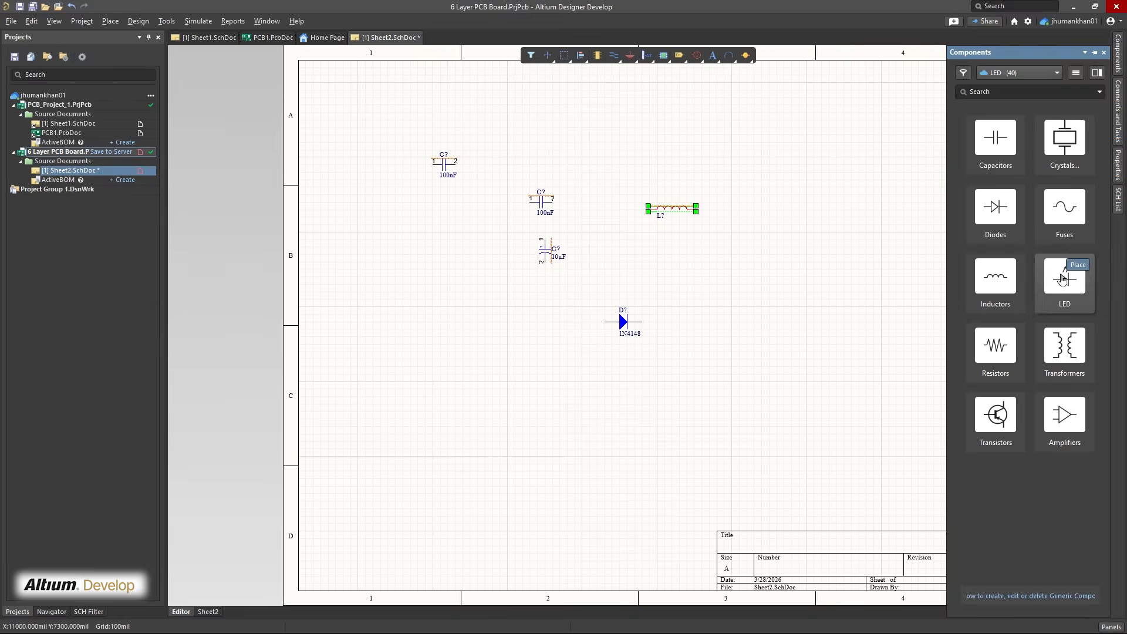
left_click(1066, 279)
left_click_drag(996, 153, 773, 179)
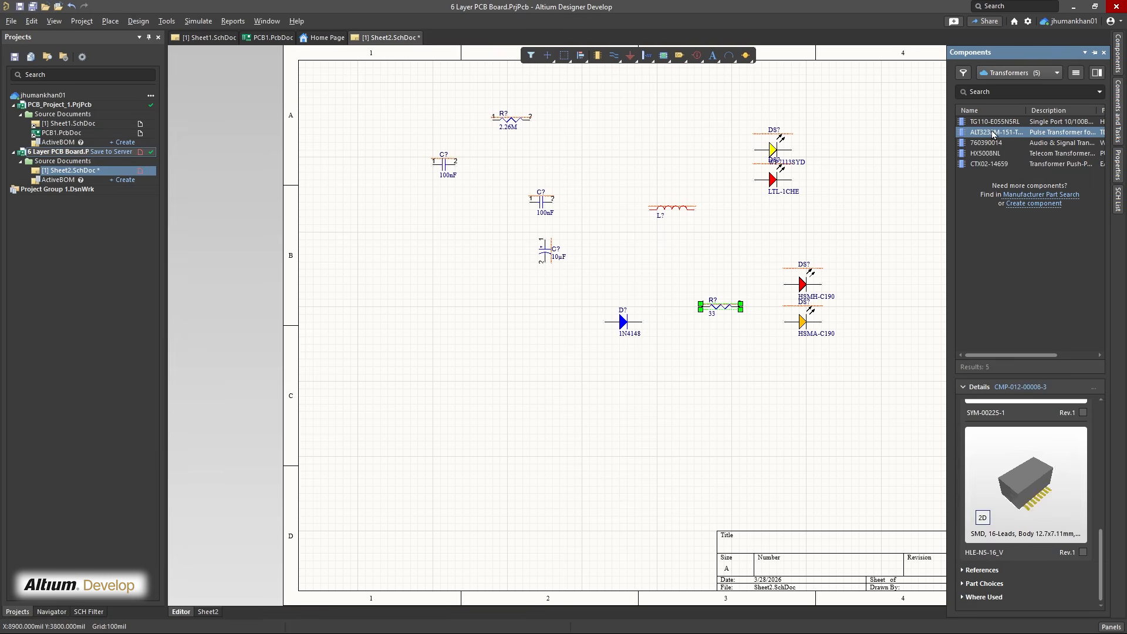
Place an ALT3232M-151-T001 transformer, NTD3055L104G, TIP125, S8550 and BSS84LT1G transistors, six amplifiers and four more inductors on the sheet
left_click_drag(996, 132, 507, 317)
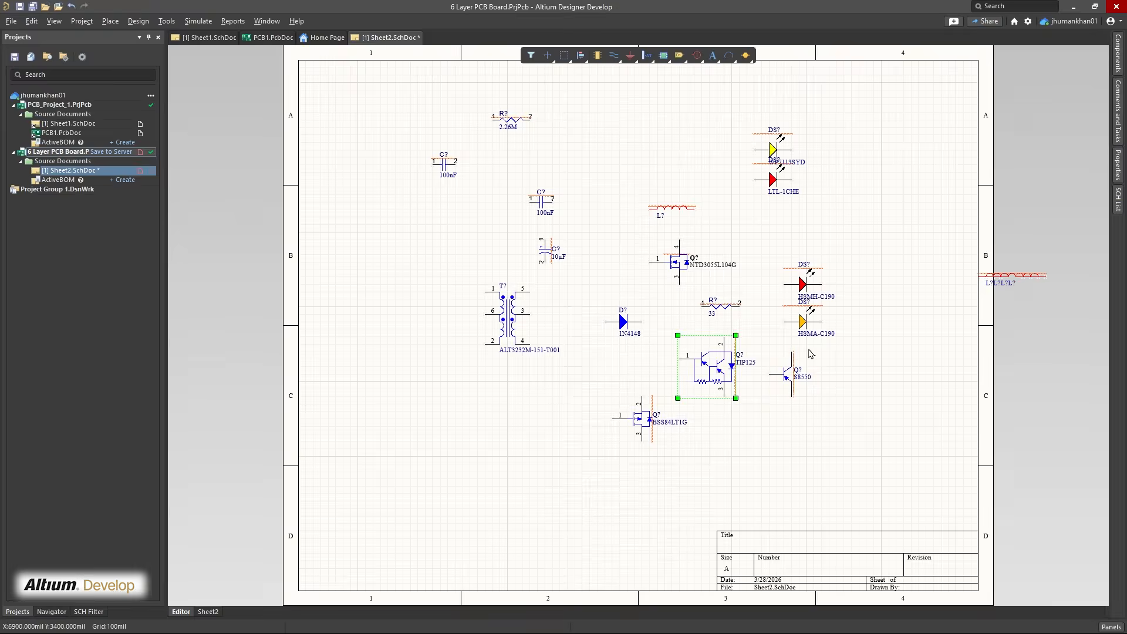
mouse_move(1118, 53)
left_click(1018, 73)
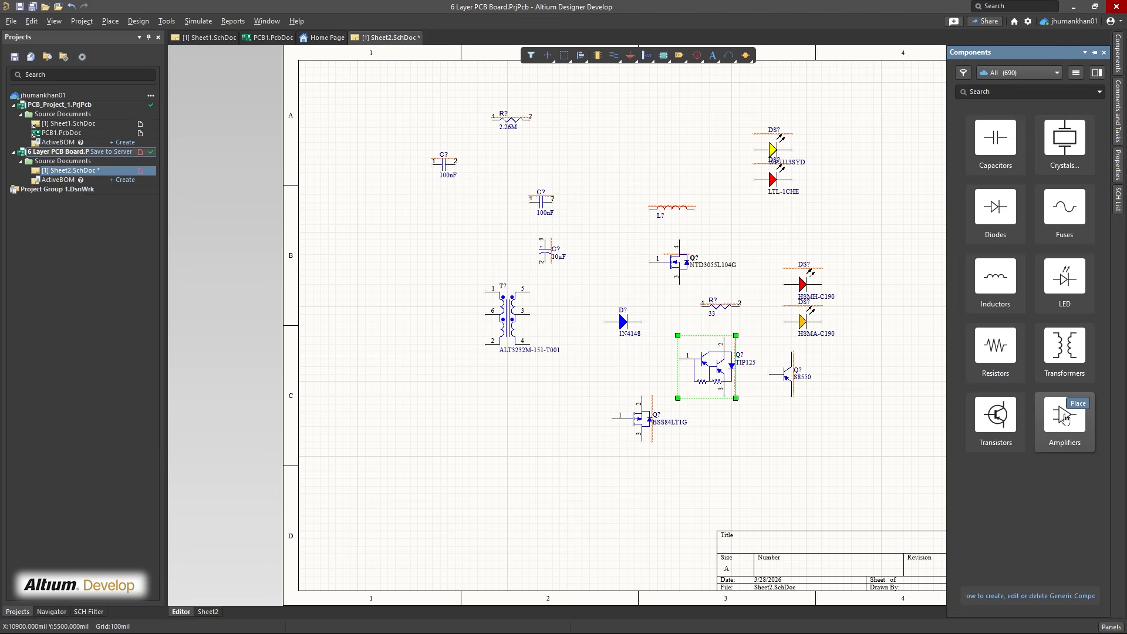
left_click_drag(1030, 276, 859, 155)
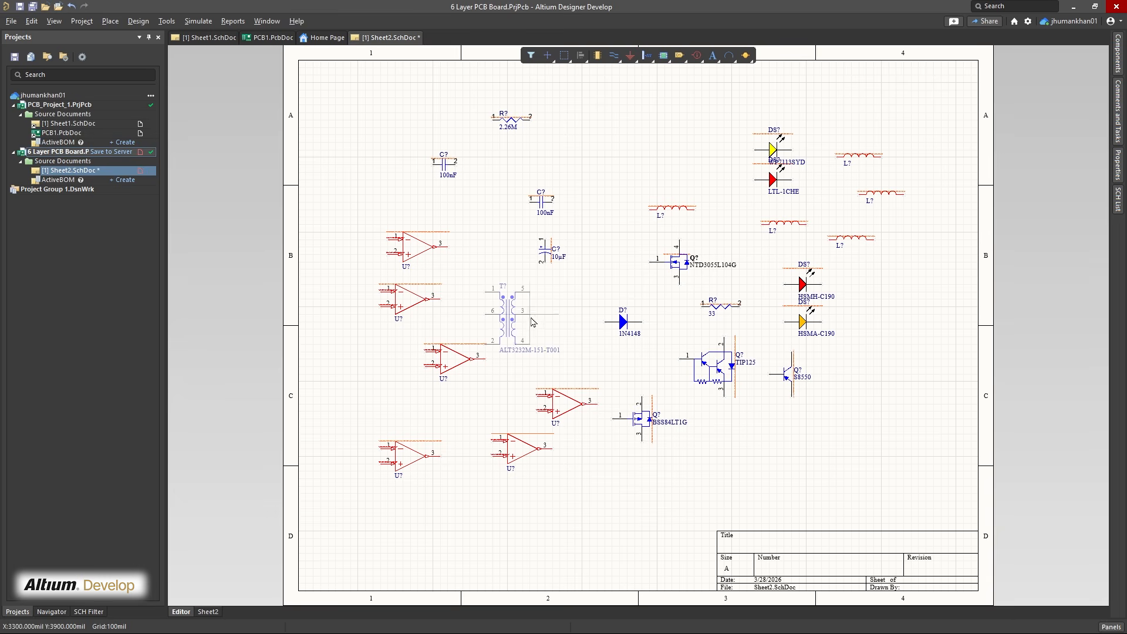
Move the transformer to the sheet's upper-left area and arrange four amplifiers in a column below it and two near the right border
left_click_drag(511, 318, 388, 146)
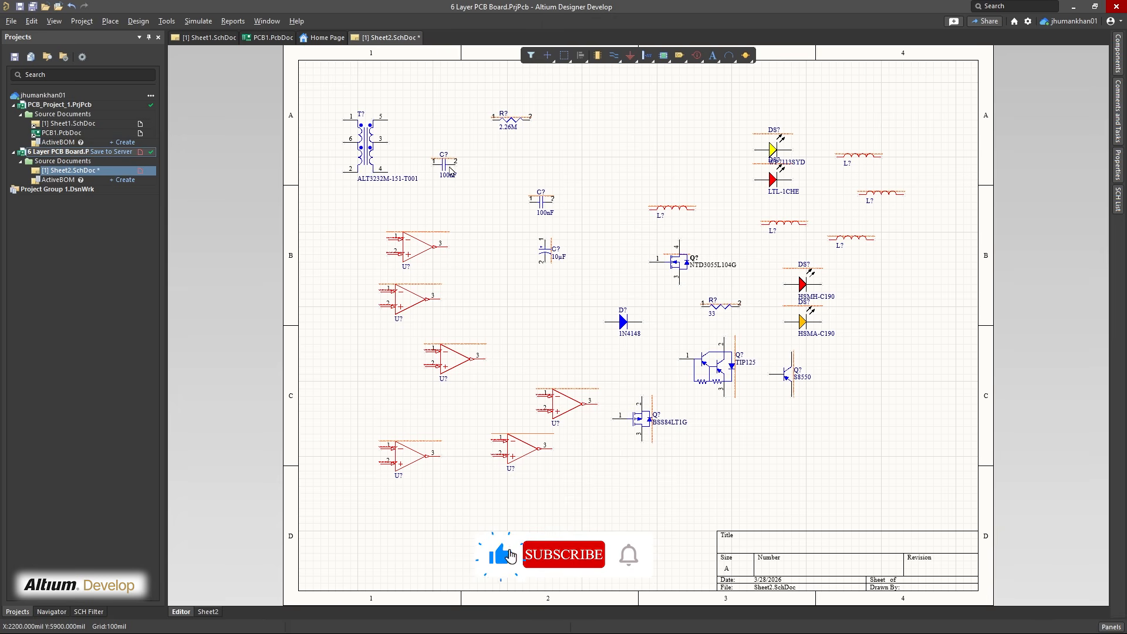
left_click_drag(455, 163, 627, 156)
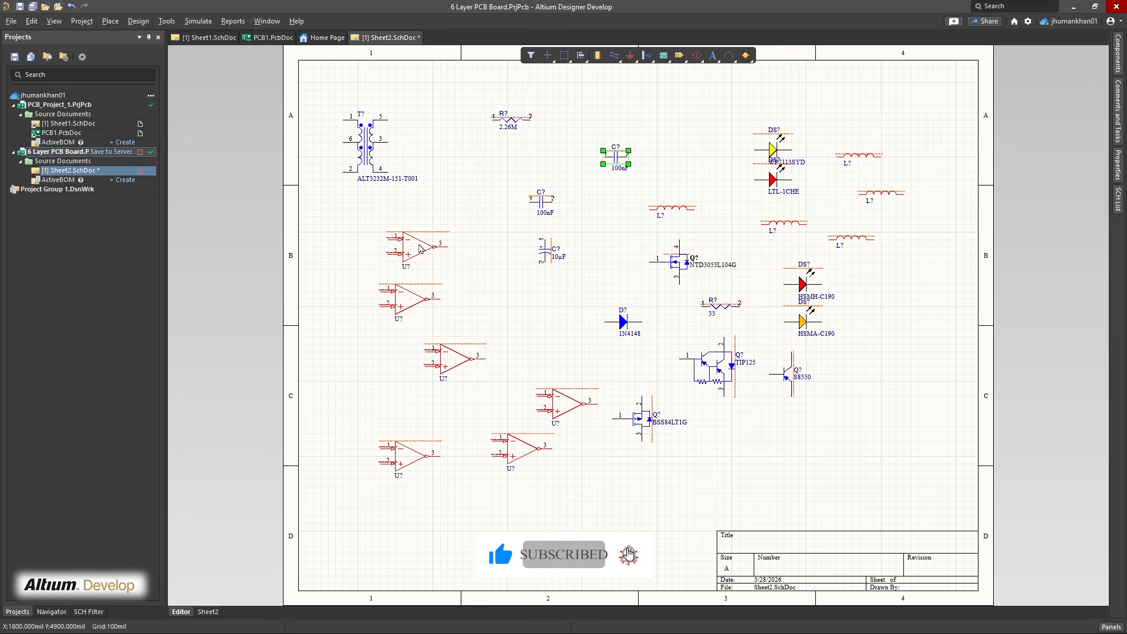
mouse_move(419, 247)
left_mouse_down()
mouse_move(472, 227)
mouse_move(433, 233)
left_mouse_up()
left_click_drag(408, 295, 382, 294)
left_click_drag(443, 364, 457, 368)
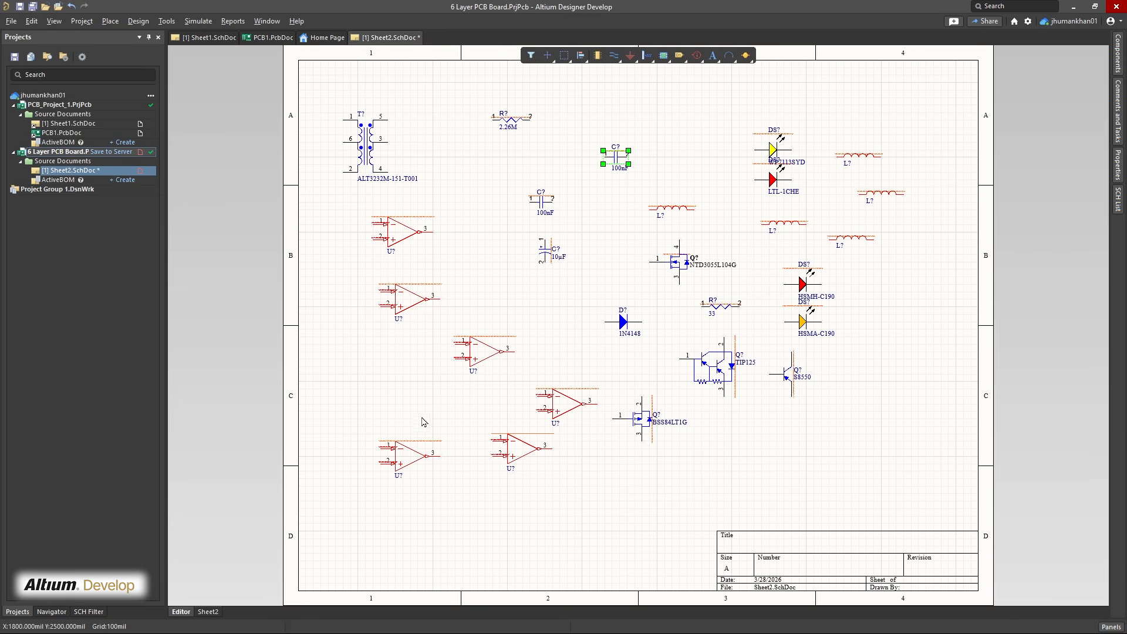
left_click_drag(405, 466, 373, 382)
left_click_drag(478, 352, 418, 441)
left_click_drag(554, 399, 881, 322)
left_click_drag(517, 449, 906, 277)
Arrange the three capacitors upright in one row in the upper middle of the sheet
left_click_drag(642, 419, 657, 127)
left_click_drag(534, 202, 500, 172)
left_click_drag(545, 250, 501, 205)
right_click(547, 55)
left_click(561, 70)
left_click(615, 157)
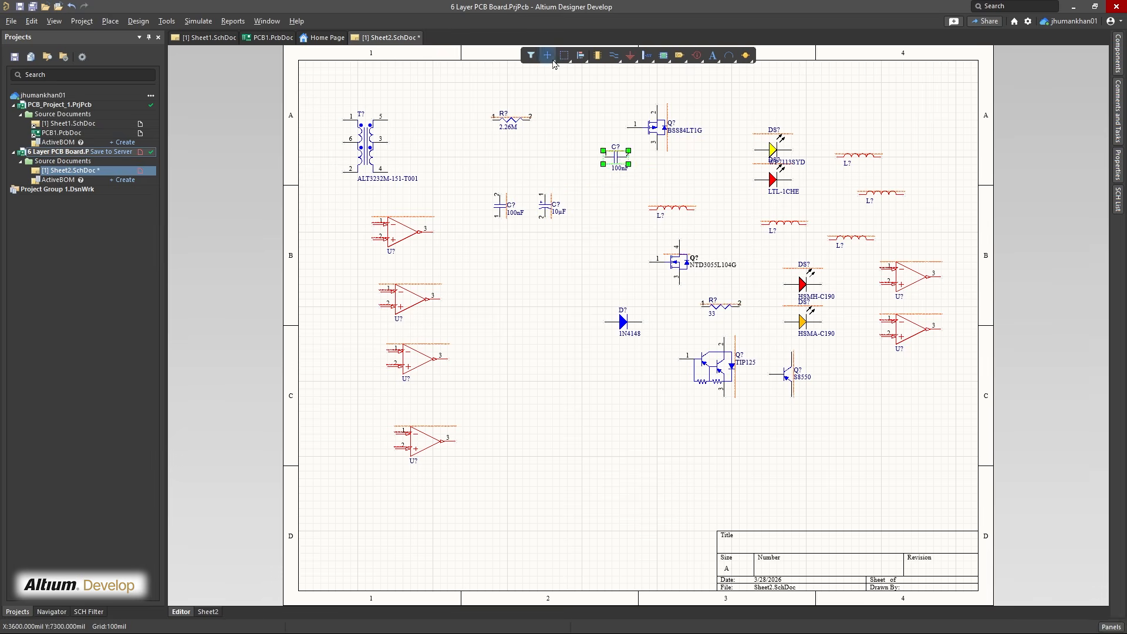
left_click_drag(615, 157, 582, 206)
Move the BSS84LT1G transistor beside the transformer and put a 1K resistor to the left of the upper LEDs
left_click(511, 120)
left_click_drag(657, 127, 470, 158)
key("ctrl+z")
left_click_drag(494, 120, 658, 142)
double_click(692, 142)
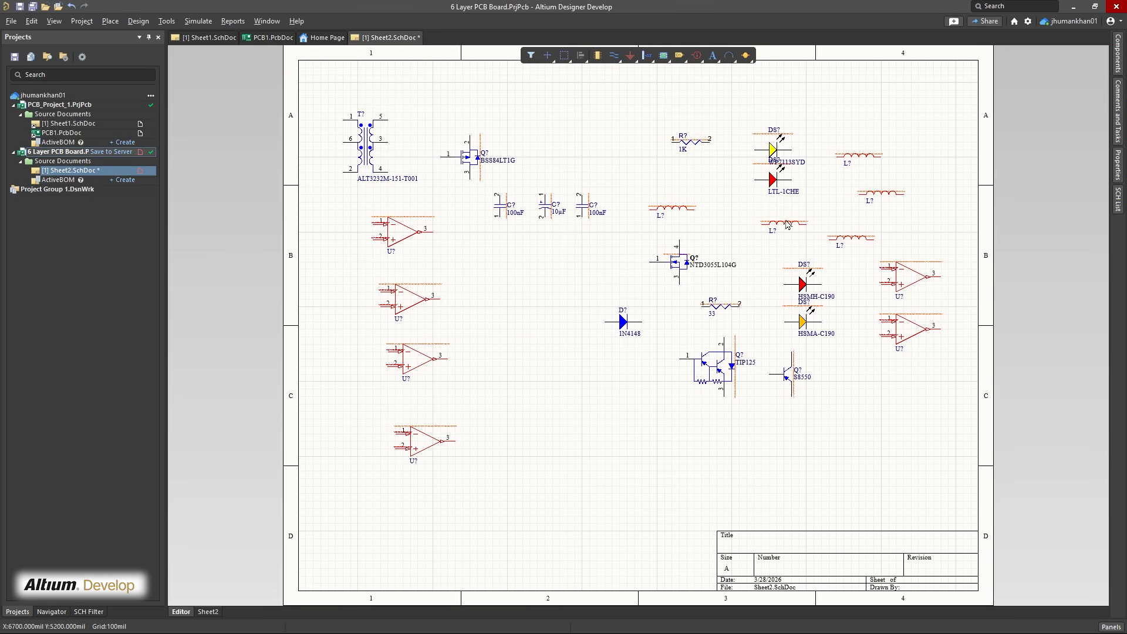
Stack the four LEDs in a column, and move two inductors beside the left amplifiers and the NTD3055L104G below the diode
left_click_drag(672, 208, 508, 298)
left_click_drag(784, 224, 522, 336)
left_click_drag(772, 150, 757, 120)
left_click_drag(773, 179, 765, 158)
left_click_drag(785, 322, 756, 209)
left_click_drag(773, 262, 780, 247)
left_click_drag(765, 158, 757, 158)
left_click_drag(773, 209, 765, 210)
left_click_drag(781, 248, 765, 247)
left_click_drag(679, 262, 634, 404)
Duplicate the 1K resistor beside each of the other three LEDs and delete the 33 ohm resistor
left_click(684, 119)
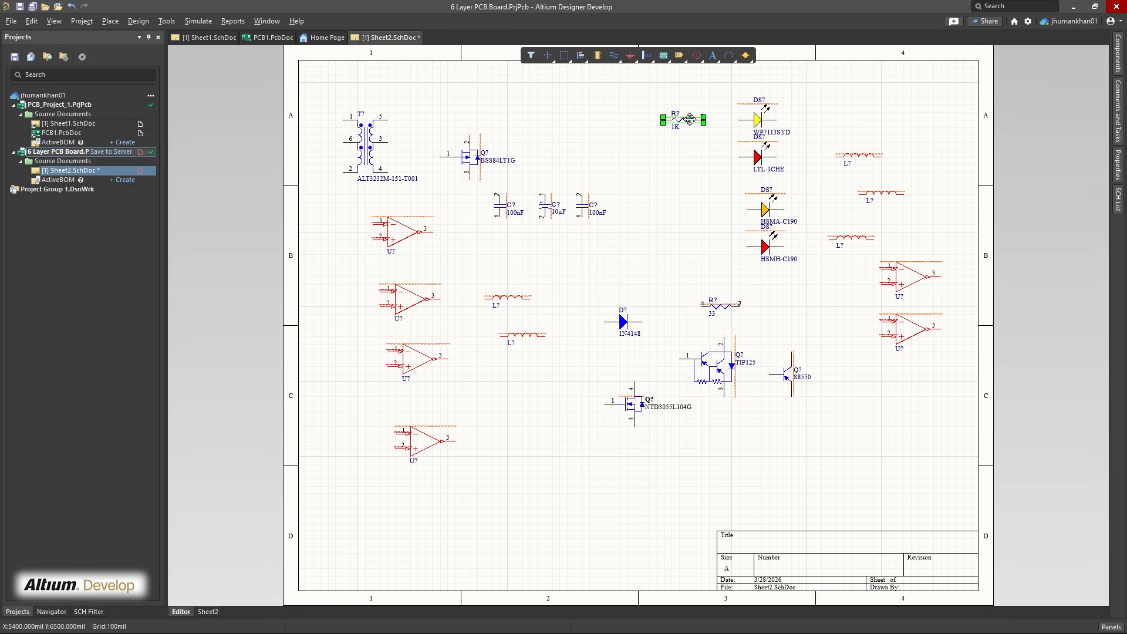
key("ctrl+v")
left_click_drag(739, 313, 698, 291)
key("Delete")
left_click_drag(713, 247, 691, 247)
left_click_drag(699, 210, 691, 203)
left_click_drag(765, 210, 757, 202)
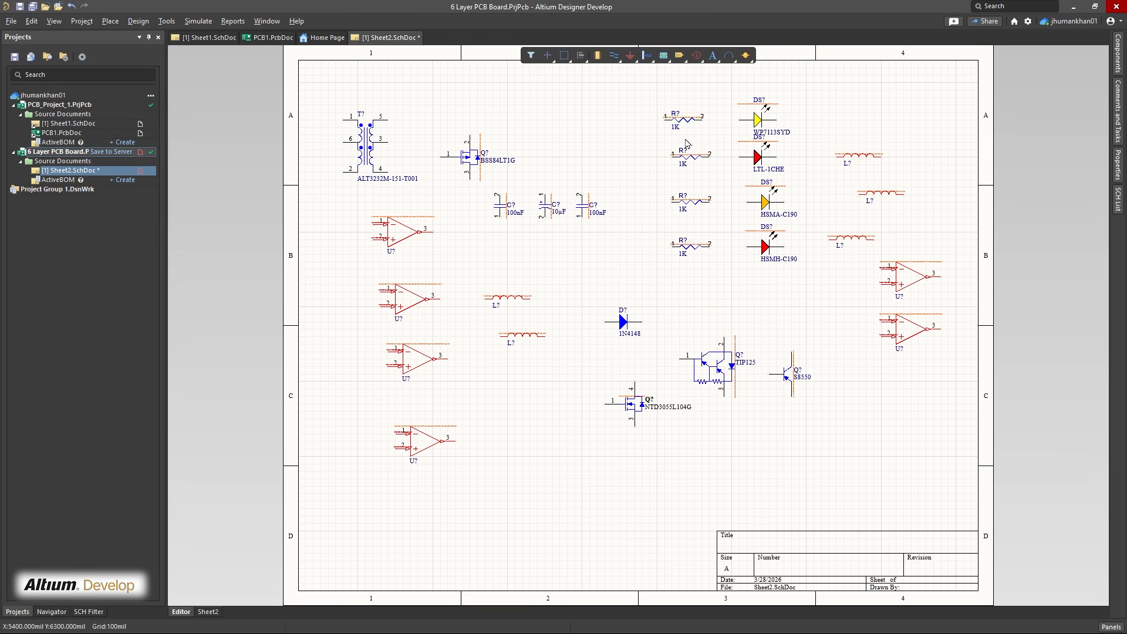
Wire each 1K resistor to its LED and tie the LEDs' other ends together to a GND port
key("ctrl+w")
scroll(739, 181, "up", 3, "ctrl")
left_click(691, 285)
left_click(733, 285)
left_click(789, 98)
left_click(789, 285)
left_click(832, 153)
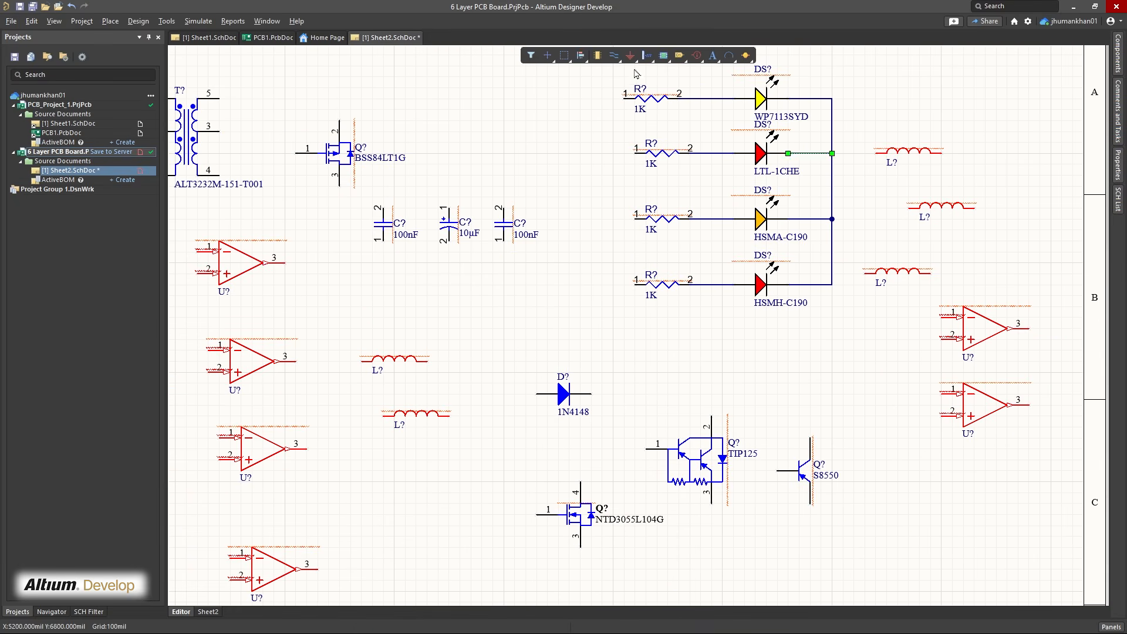
left_click(864, 197)
Move the two right amplifiers and an inductor below the LEDs, and regroup the TIP125, S8550 and 1N4148 in the sheet's middle
left_click_drag(909, 151, 887, 348)
left_click_drag(985, 329, 776, 351)
left_click_drag(985, 405, 919, 504)
left_click_drag(803, 471, 393, 506)
left_click_drag(701, 460, 569, 317)
left_click_drag(563, 394, 487, 383)
left_click_drag(919, 504, 777, 459)
Wire each right amplifier's output to its own inductor and connect the far ends of both inductors
left_click(853, 350)
left_click_drag(887, 272, 844, 461)
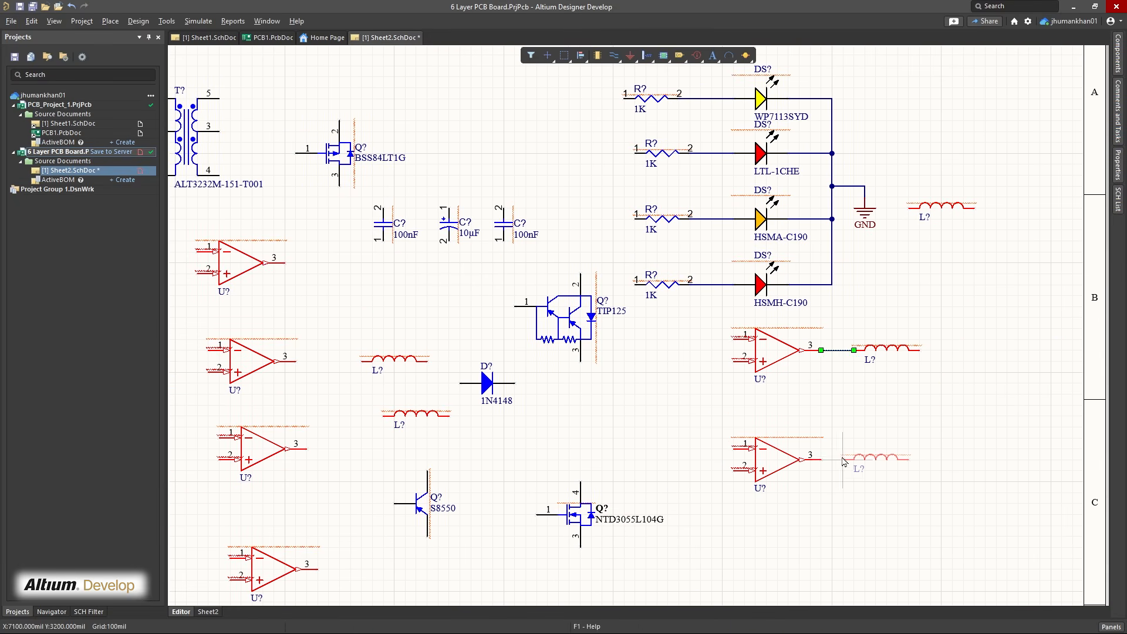
left_click(843, 460)
left_click(908, 459)
Place two +12 power ports and wire them to pin 1 of the two right amplifiers
right_click(630, 56)
left_click(640, 102)
left_click(678, 317)
left_click(689, 437)
left_click(734, 339)
left_click(733, 449)
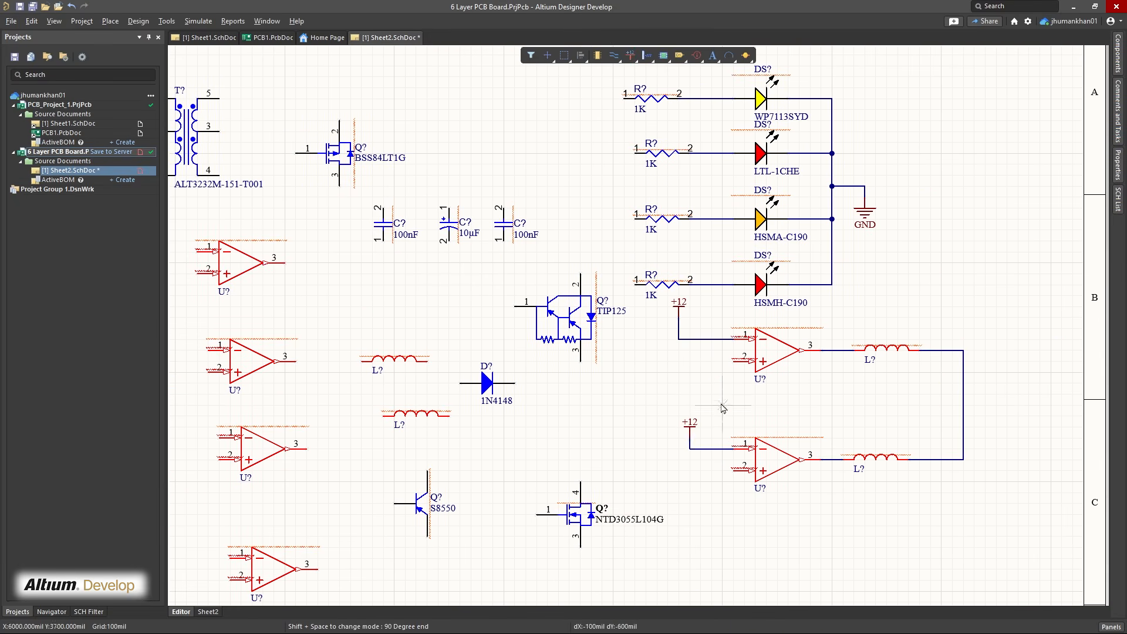
Wire the capacitors' upper ends to TIP125 pin 2, and the top-left amplifier output and BSS84LT1G pin 3 through the 1N4148 to TIP125 pin 1
left_click(580, 273)
left_click(383, 208)
left_click(504, 208)
left_click_drag(487, 383, 476, 307)
left_click(340, 241)
left_click(504, 284)
left_click(377, 217)
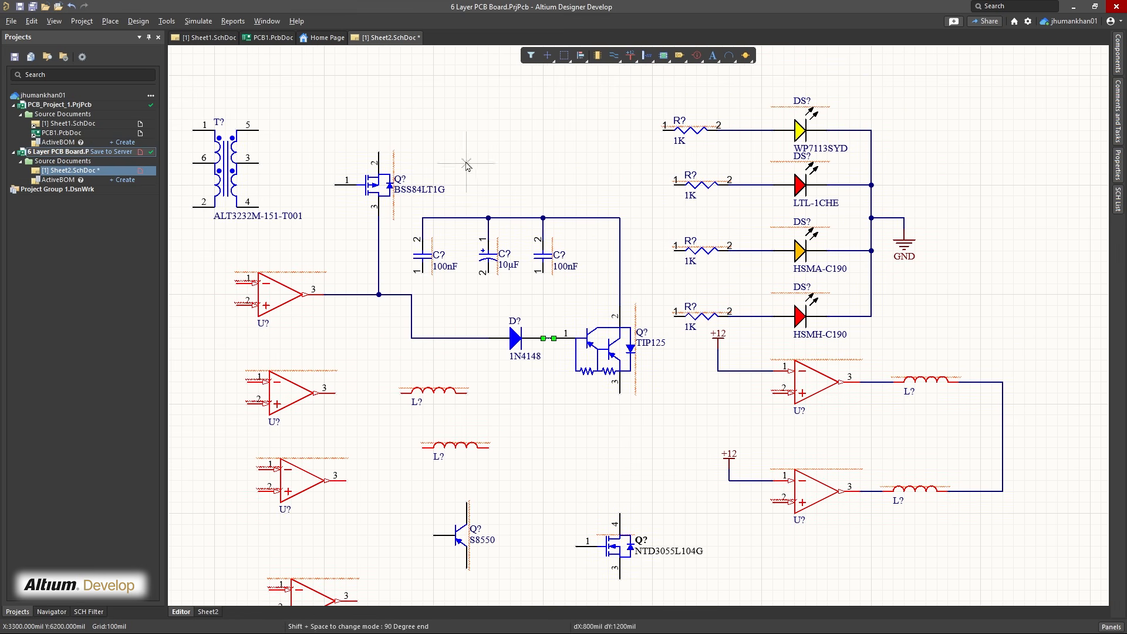
Join the capacitors' lower ends and wire a +12 power port to their upper ends
left_click(422, 271)
left_click(541, 271)
left_click(509, 142)
left_click(509, 217)
Add two more 1N4148 diodes beside the transformer and wire them to its pins 5 and 4
left_click_drag(591, 349, 416, 141, "shift")
left_click_drag(301, 179, 291, 147)
left_click_drag(416, 141, 405, 108)
left_click_drag(405, 108, 444, 250, "shift")
left_click(378, 108)
left_click(323, 108)
right_click(371, 142)
Place a GND port beside the transformer and wire it to pin 3, lining up the upper diode
right_click(630, 55)
left_click(682, 75)
left_click(345, 151)
left_click_drag(405, 108, 394, 108)
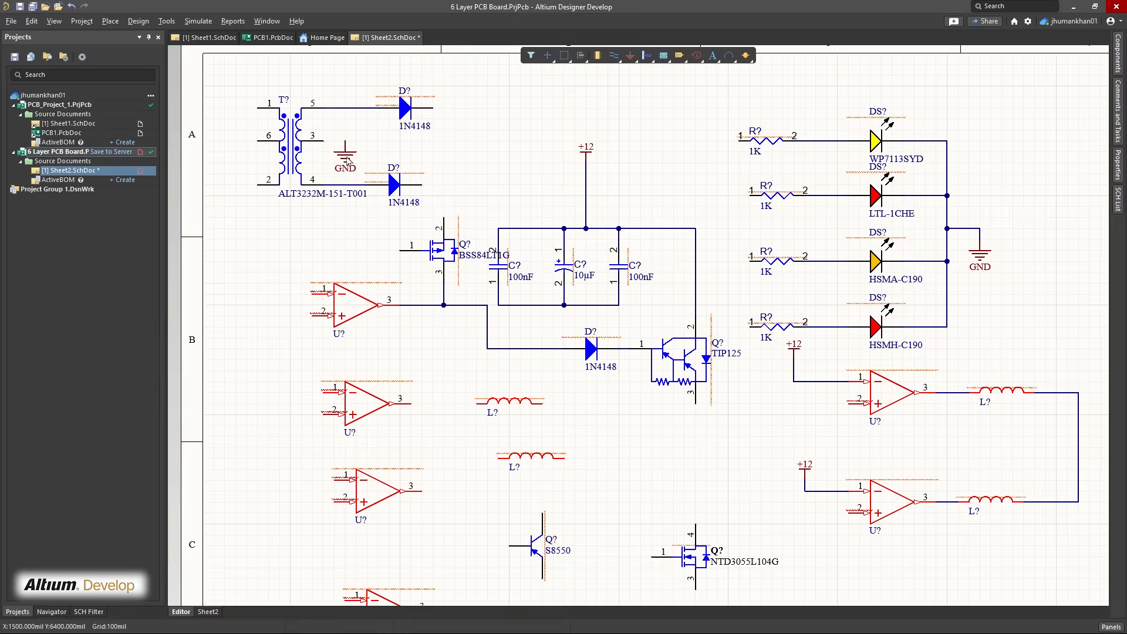
left_click(323, 141)
left_click(345, 152)
left_click(984, 620)
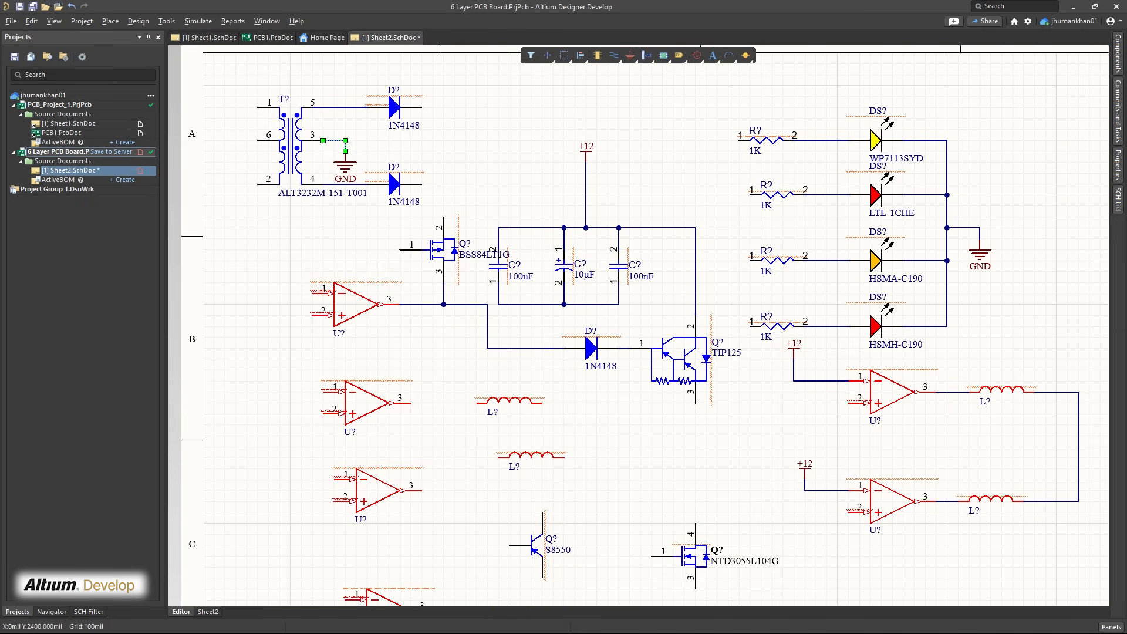
Wire BSS84LT1G pin 1 to pin 1 of the top-left amplifier, and connect its pin 2 and the transformer diodes to the +12 net
key("ctrl+w")
left_click(312, 294)
left_click(400, 250)
left_click(444, 217)
left_click(585, 195)
left_click(422, 108)
Tie pin 2 of all four left amplifiers together with a common wire
left_click(311, 316)
right_click_drag(290, 496, 351, 359)
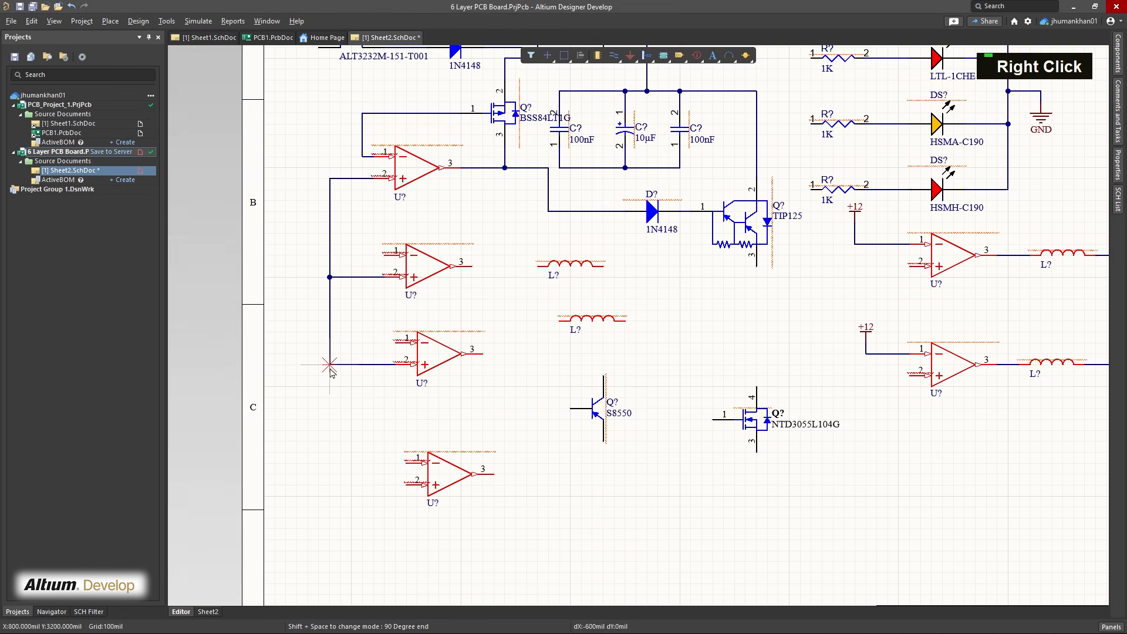
left_click(330, 365)
left_click(407, 485)
Wire the lower three left amplifiers' outputs to the two inductors and the S8550 base, and connect the S8550 emitter to a GND port
left_click(537, 266)
left_click(560, 321)
left_click(603, 376)
left_click(571, 409)
left_click(604, 463)
left_click(603, 442)
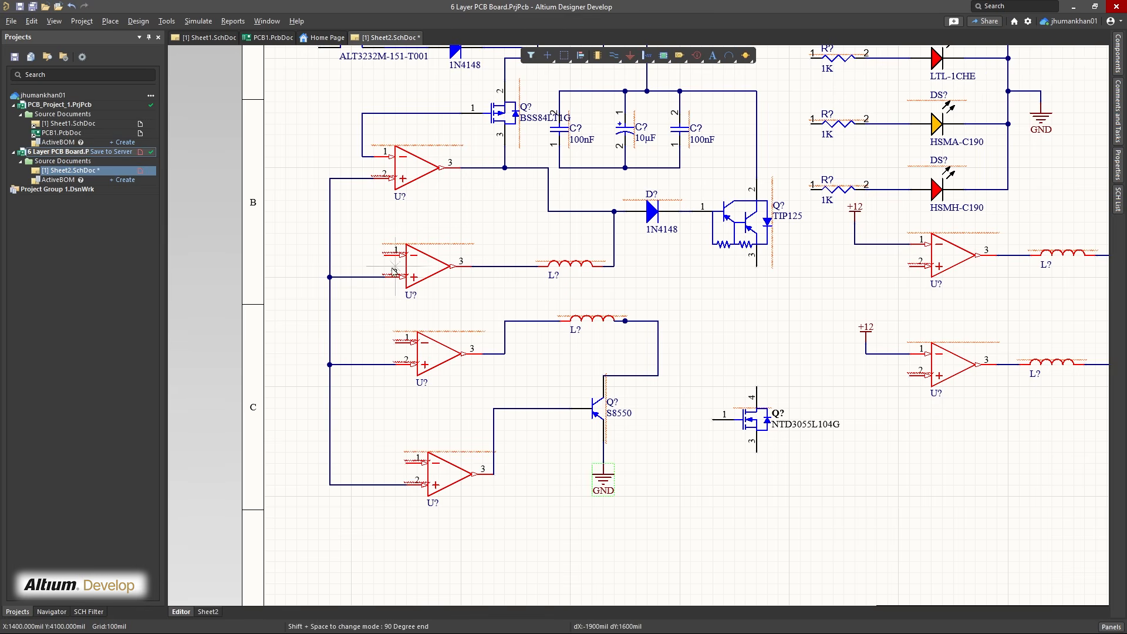
Tie pin 1 of the lower three left amplifiers together and connect them to the S8550's ground
left_click(384, 255)
left_click(406, 464)
left_click(395, 343)
left_click(373, 463)
left_click(604, 452)
Wire TIP125 pin 3 to the right amplifiers' pin 2 and NTD3055L104G pin 4, and connect the NTD3055L104G's pin 1 and ground
left_click(820, 255)
left_click(623, 408)
scroll(734, 468, "down", 1, "ctrl")
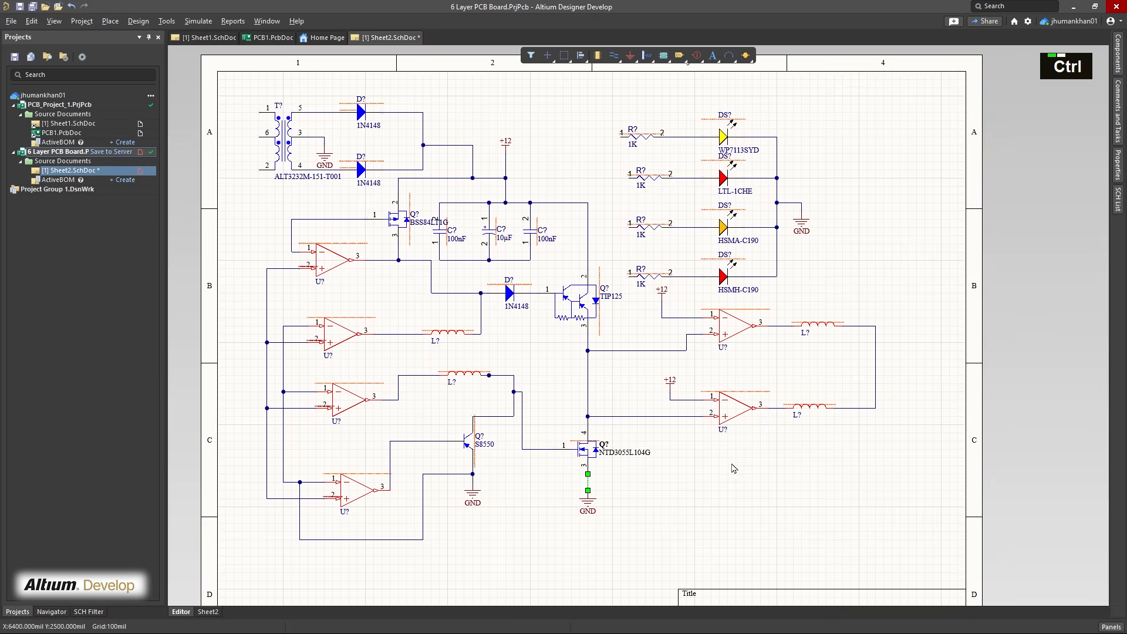
Save the schematic, and add a new PCB document saved as PCB2.PcbDoc to the 6 Layer PCB Board project
key("ctrl+s")
left_click(820, 462)
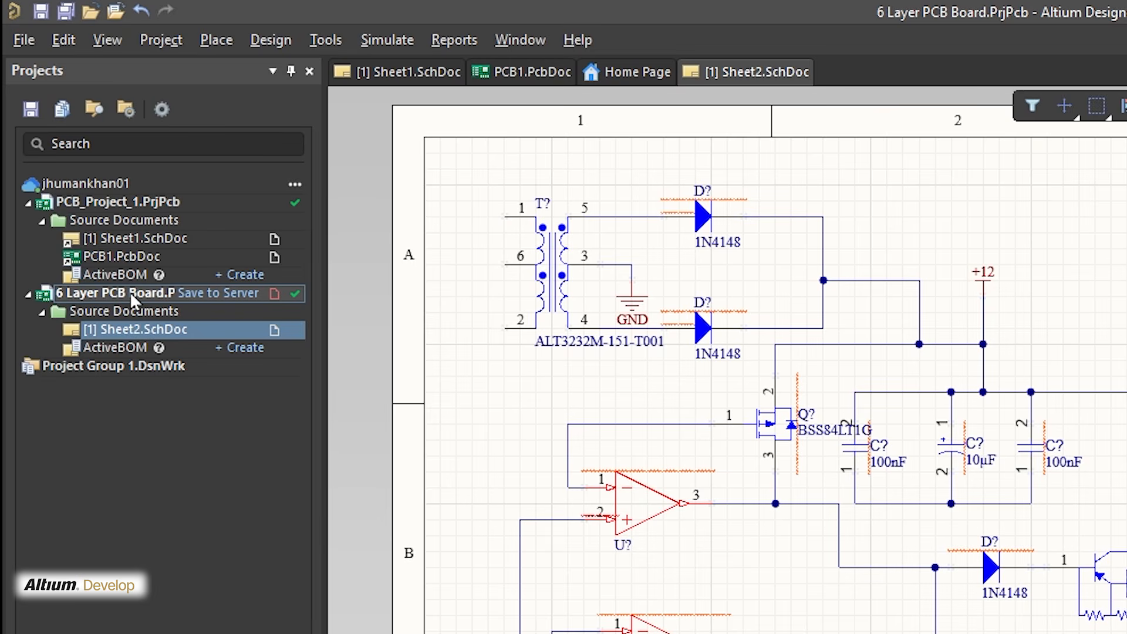
right_click(129, 292)
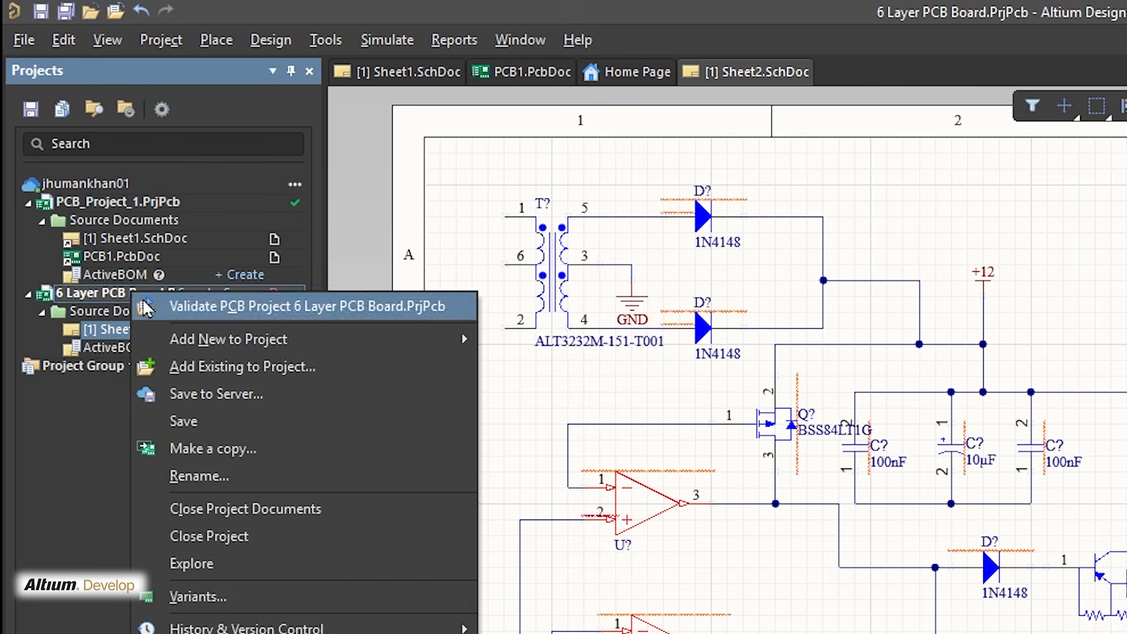
mouse_move(262, 337)
left_click(512, 374)
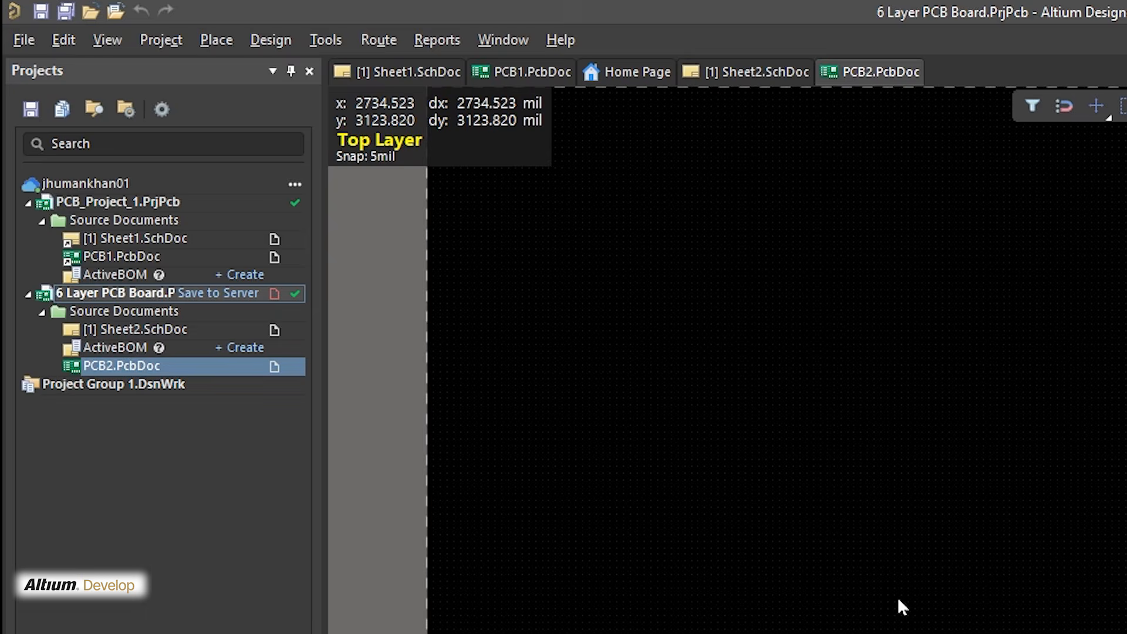
key("ctrl+s")
left_click(890, 458)
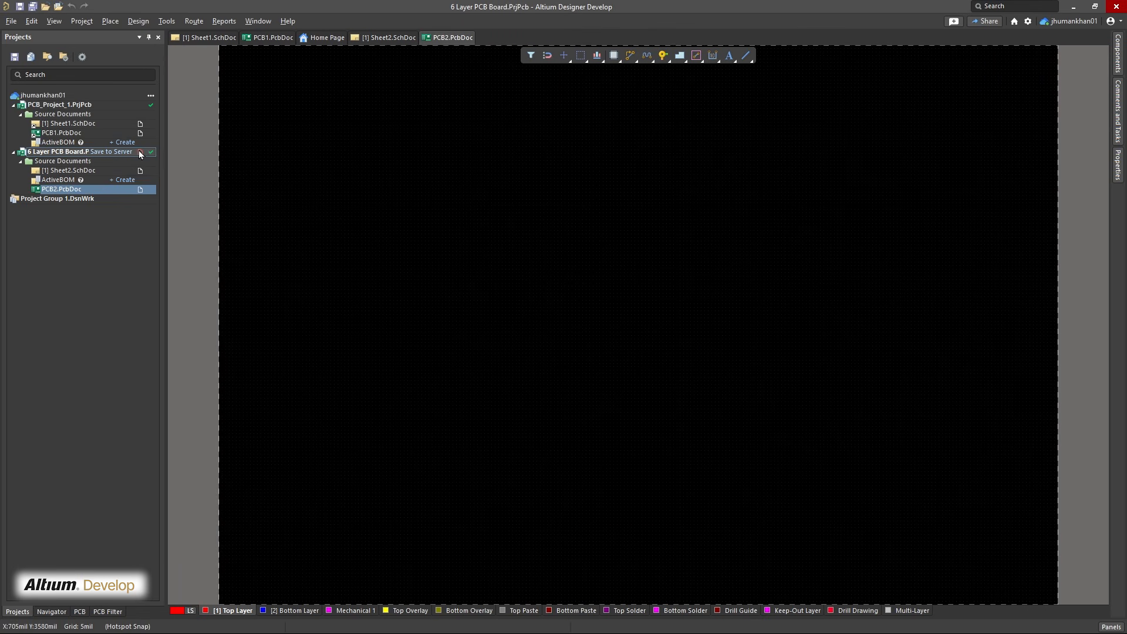
Save the 6 Layer PCB Board project locally
right_click(131, 152)
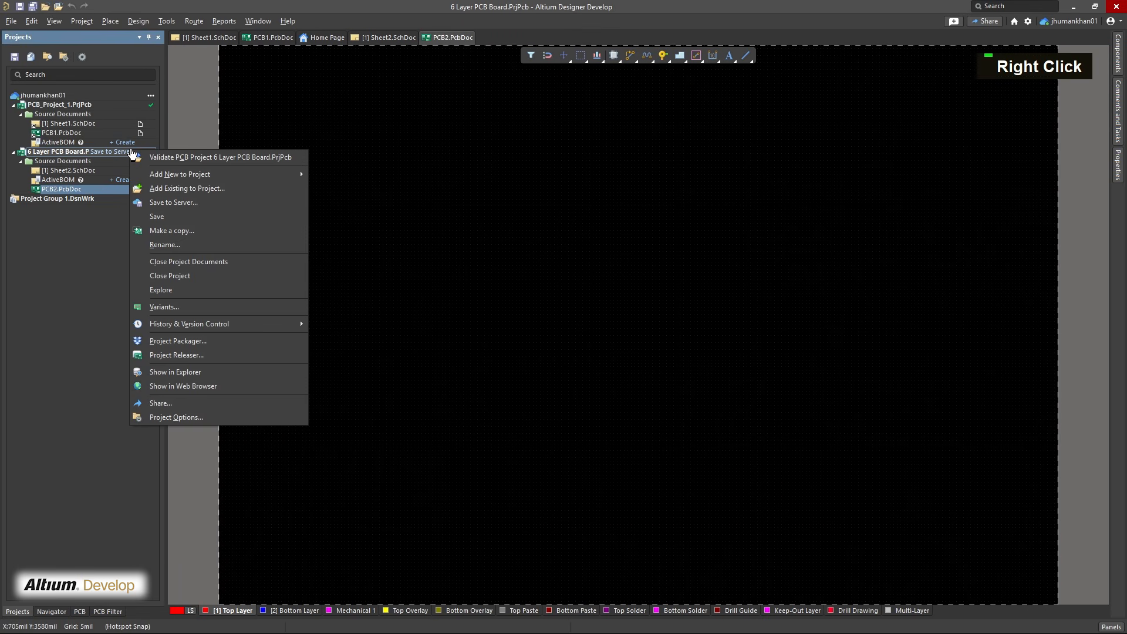
left_click(142, 216)
key("ctrl+s")
Annotate the Sheet2 schematic quietly to assign numbered designators to all components
left_click(364, 39)
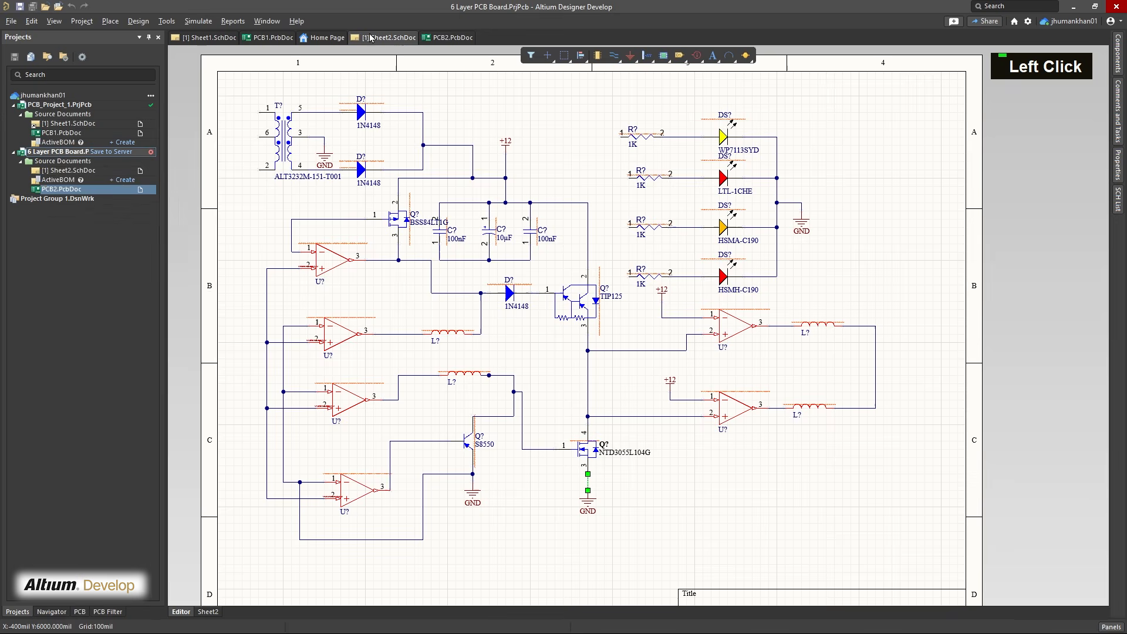
left_click(162, 23)
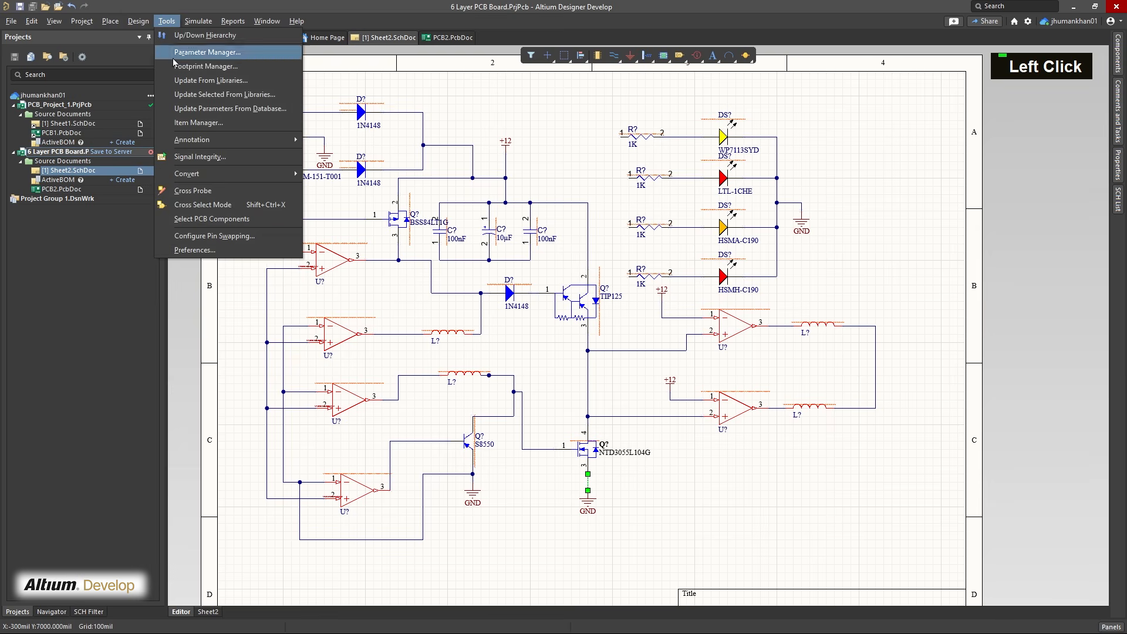
left_click(235, 140)
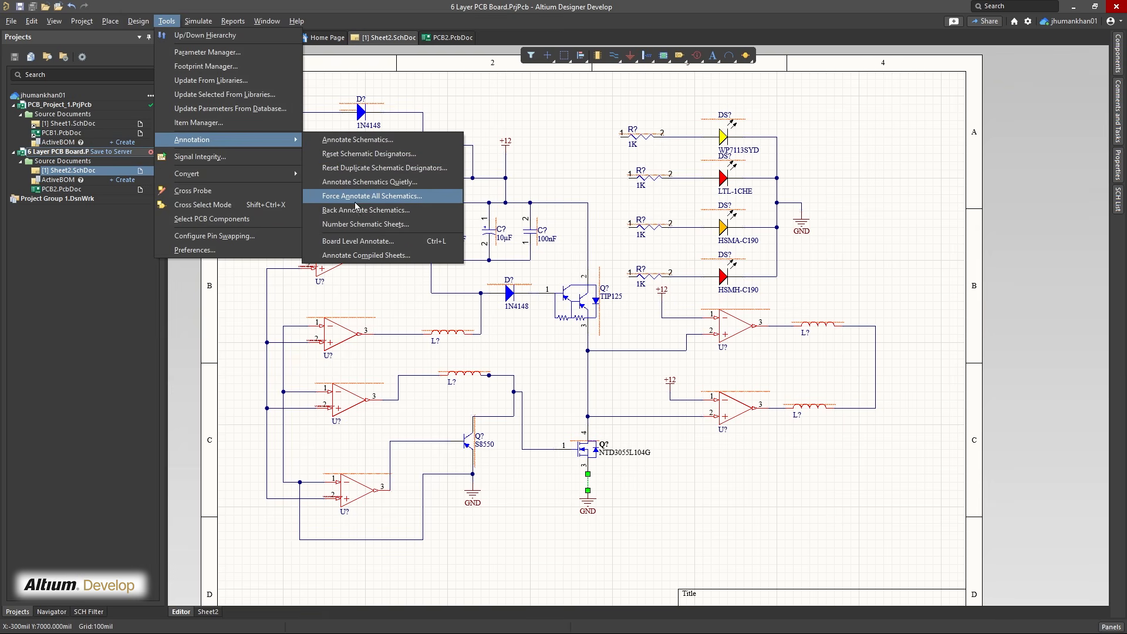
left_click(321, 183)
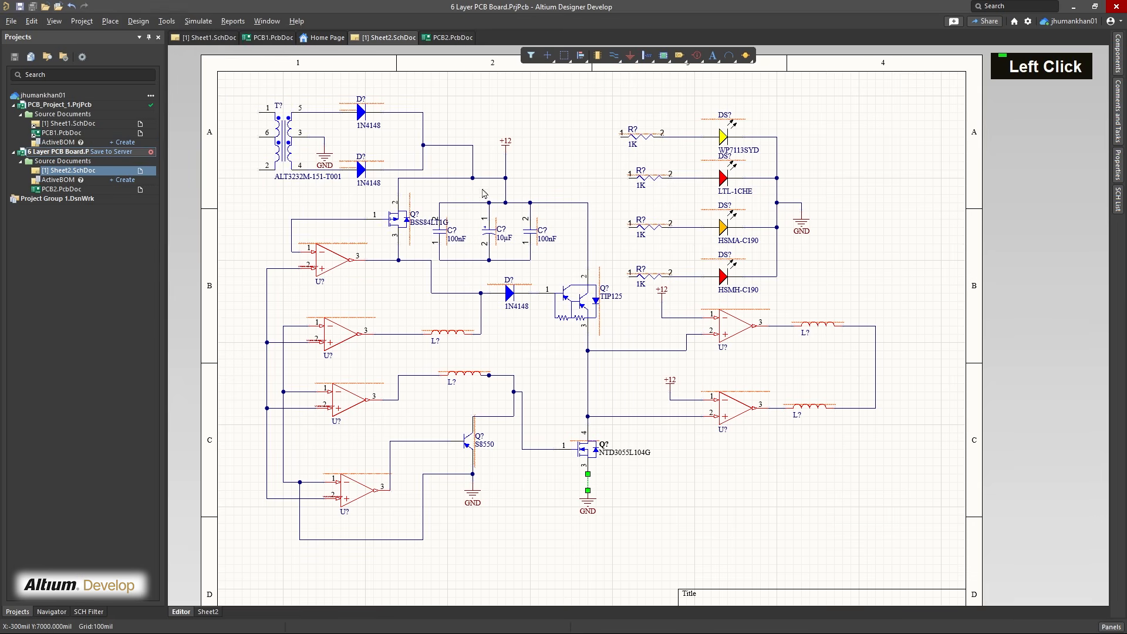
left_click(575, 351)
Tie pin 1 of resistors R1, R2, R3 and R4 together with a common vertical wire
mouse_move(564, 149)
right_mouse_down()
mouse_move(559, 168)
mouse_move(557, 129)
mouse_move(546, 160)
right_mouse_up()
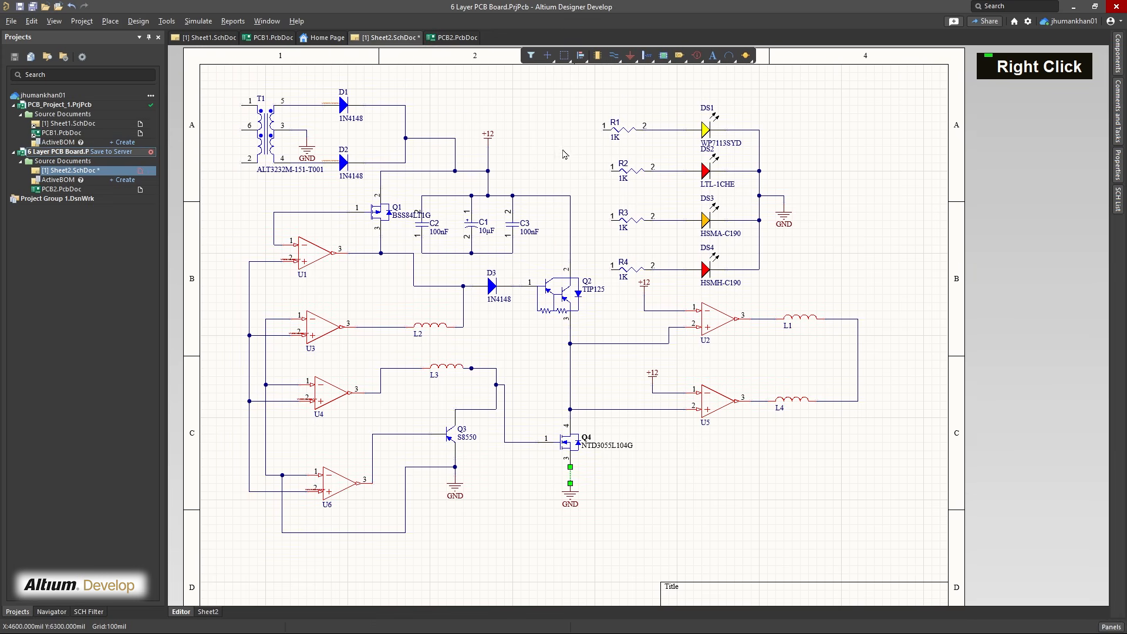
key("ctrl+w")
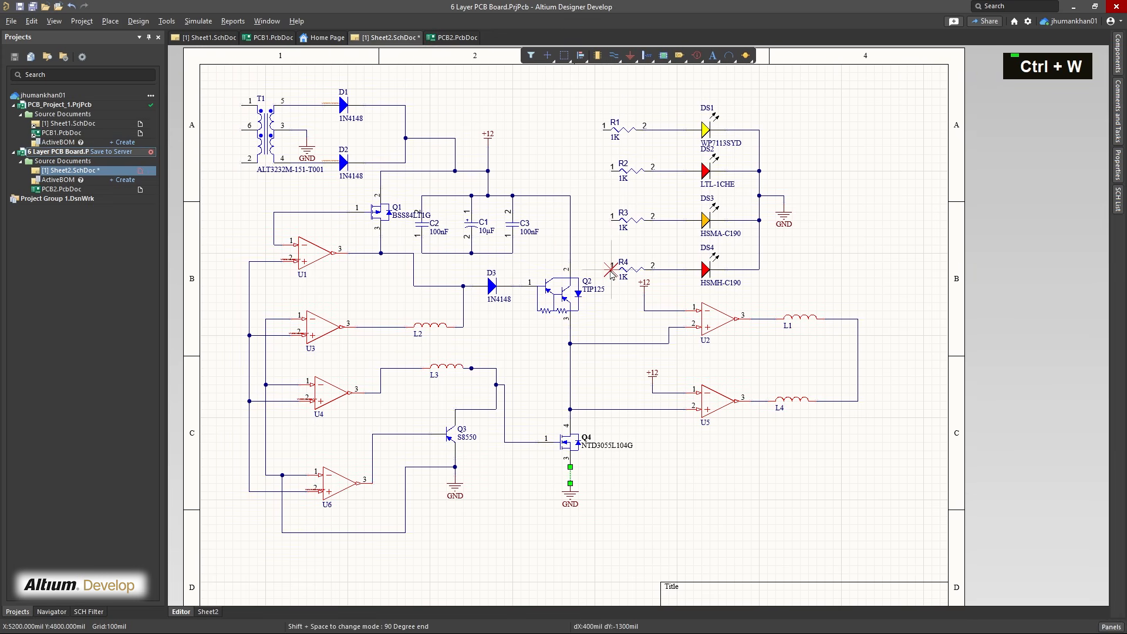
left_click(610, 269)
double_click(594, 272)
left_click(611, 171)
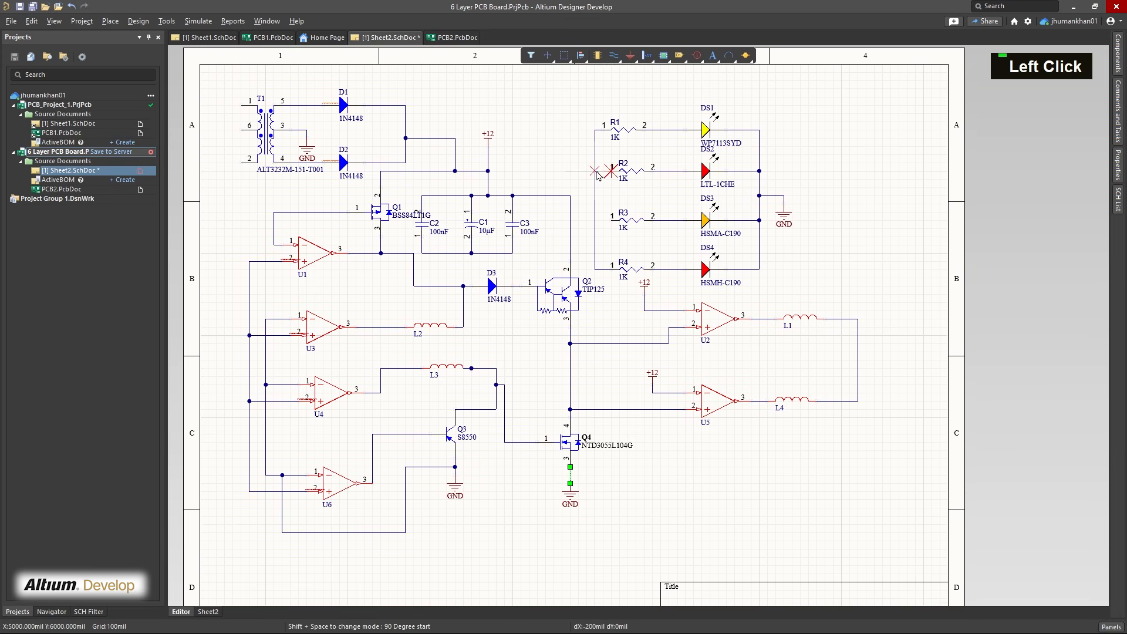
left_click(595, 171)
left_click(611, 220)
left_click(594, 220)
Wire the resistors' common line to the +12 rail above Q2, and save the schematic
left_click(594, 196)
left_click(570, 196)
right_click(527, 156)
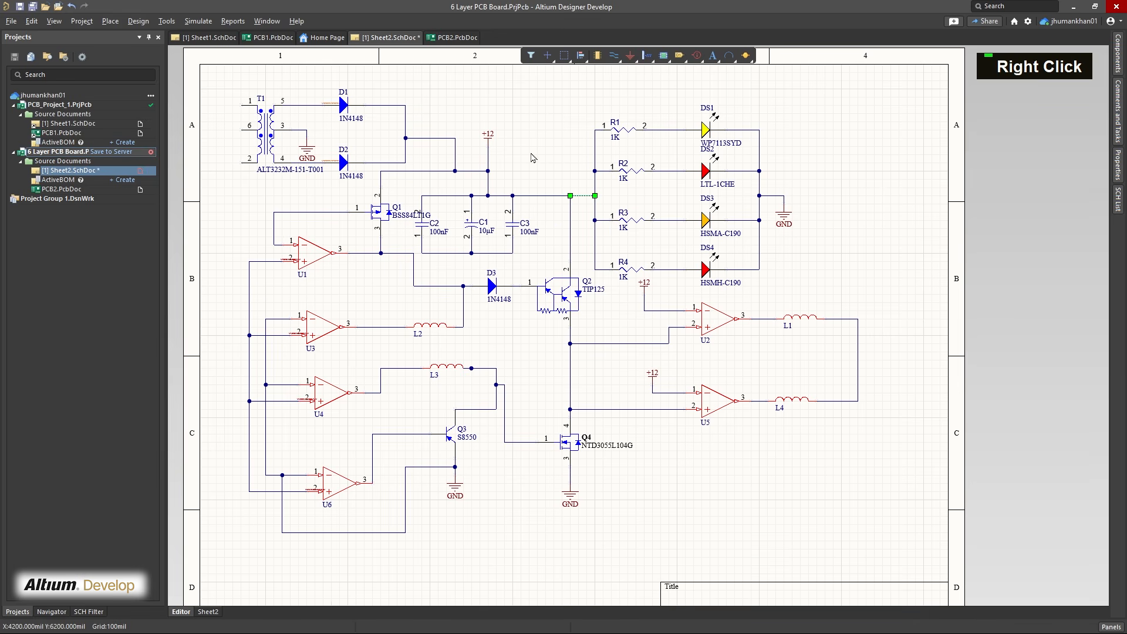
right_click_drag(534, 157, 576, 159)
left_click(589, 156)
key("ctrl+s")
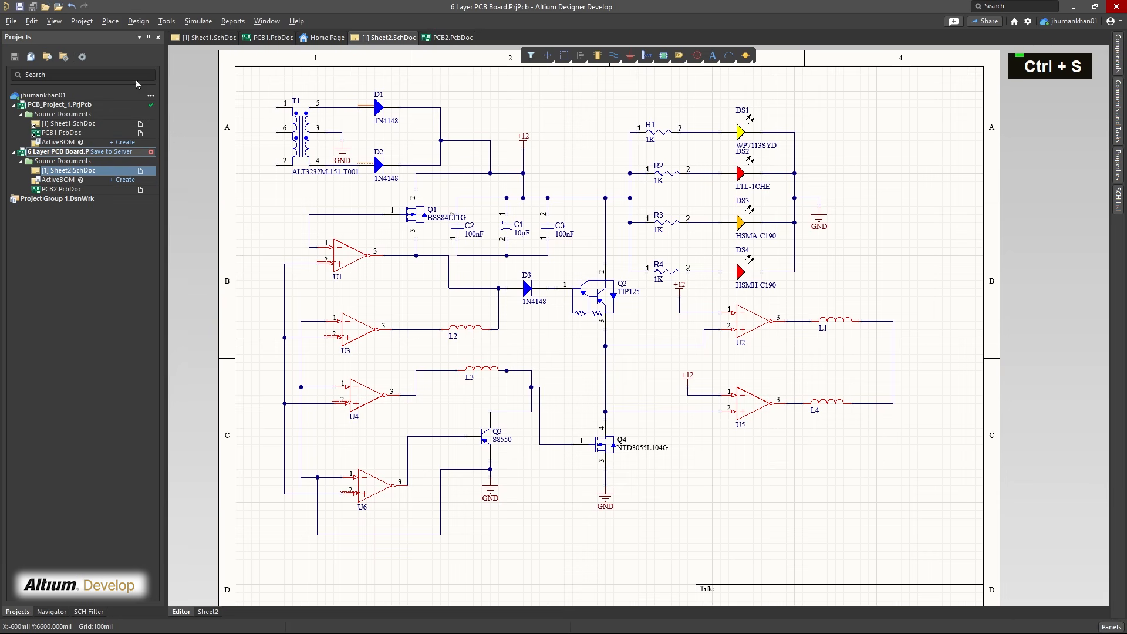
Update PCB2.PcbDoc from the schematic, validating and executing all changes in the Engineering Change Order
left_click(133, 24)
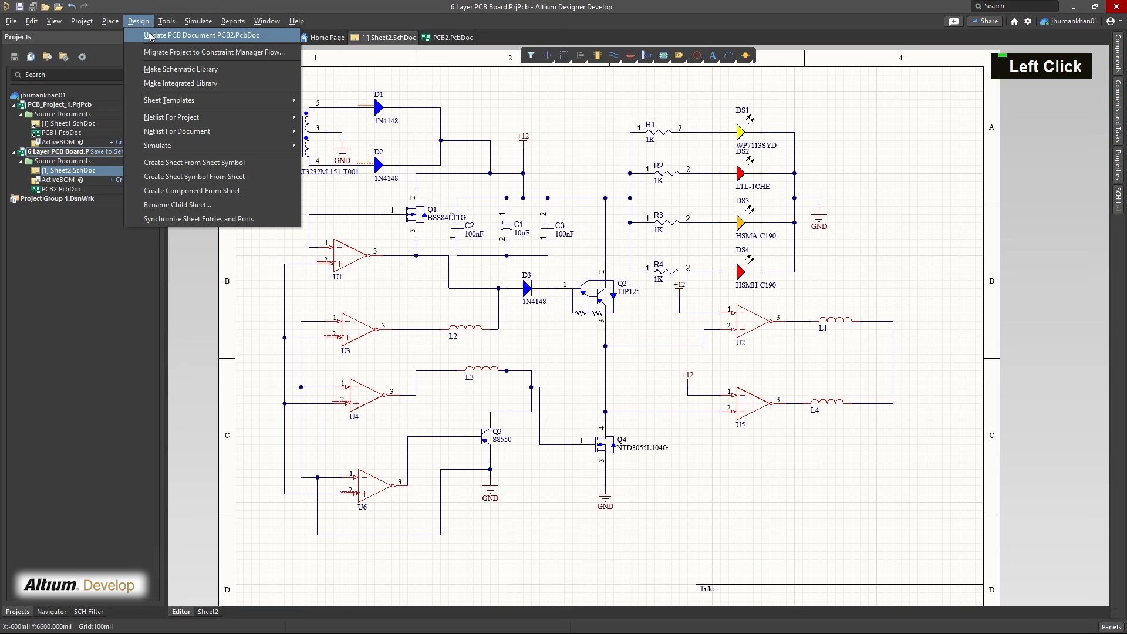
left_click(233, 37)
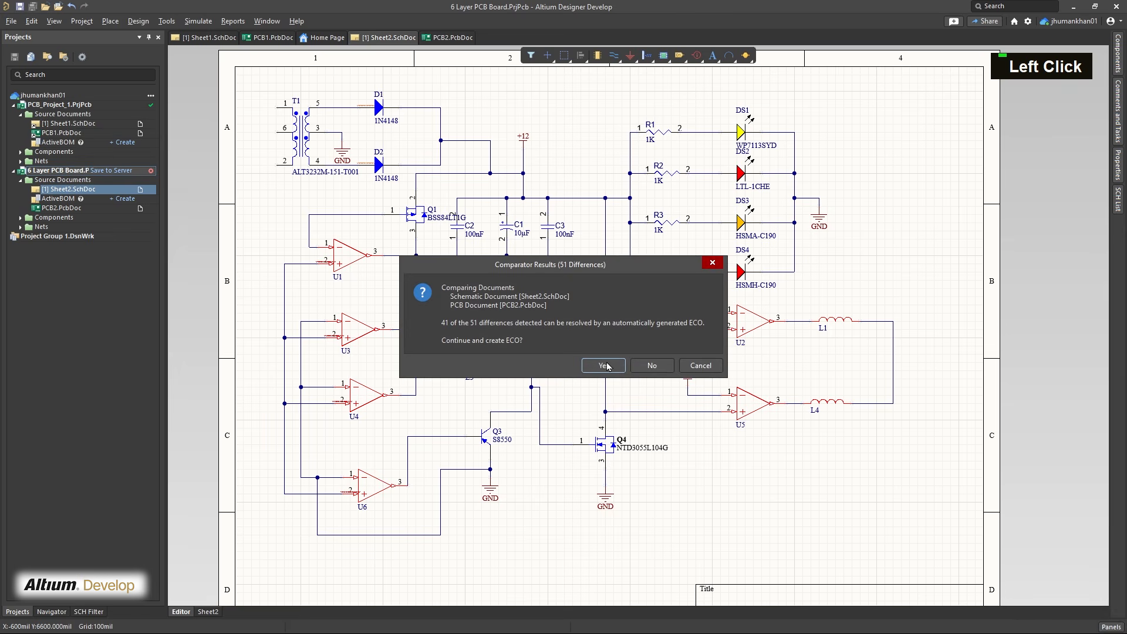
left_click(604, 365)
left_click(286, 452)
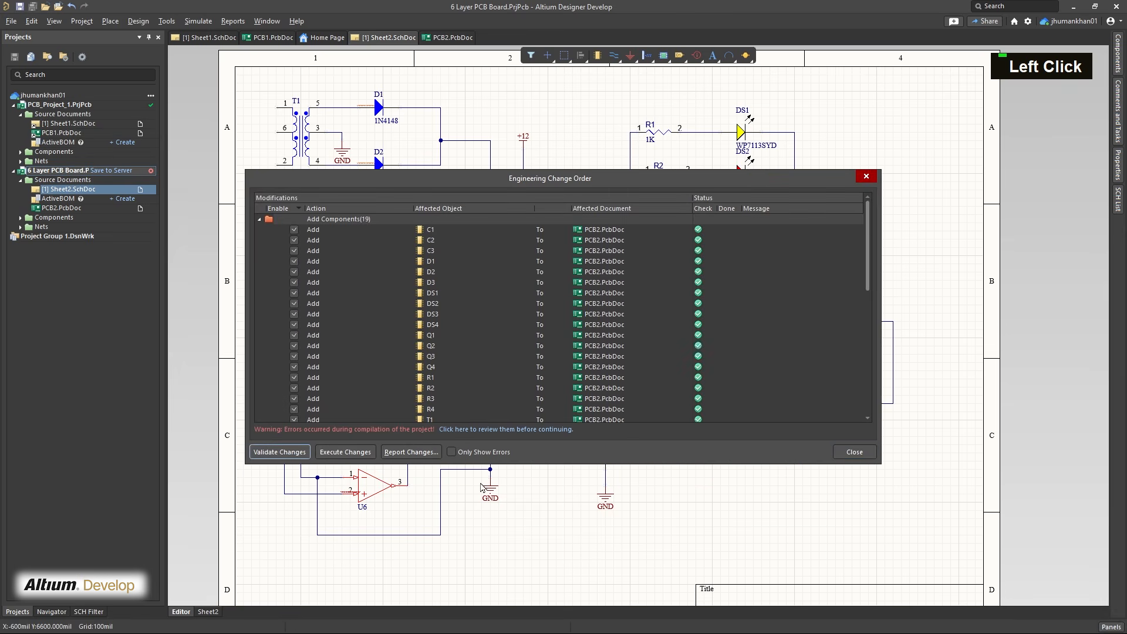
left_click(337, 452)
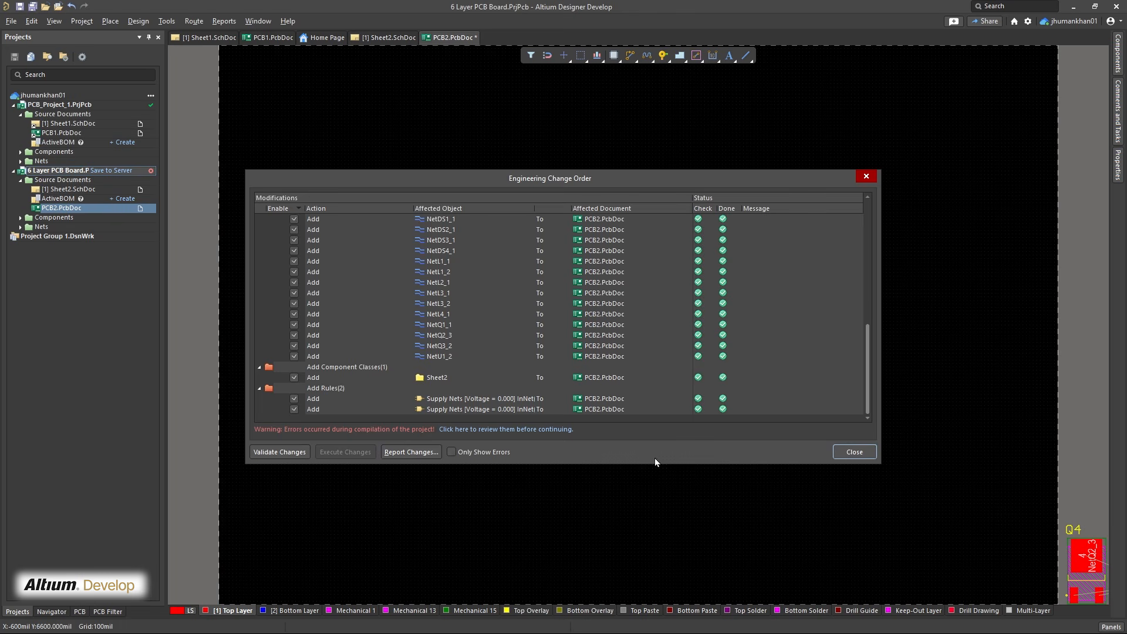
left_click(854, 452)
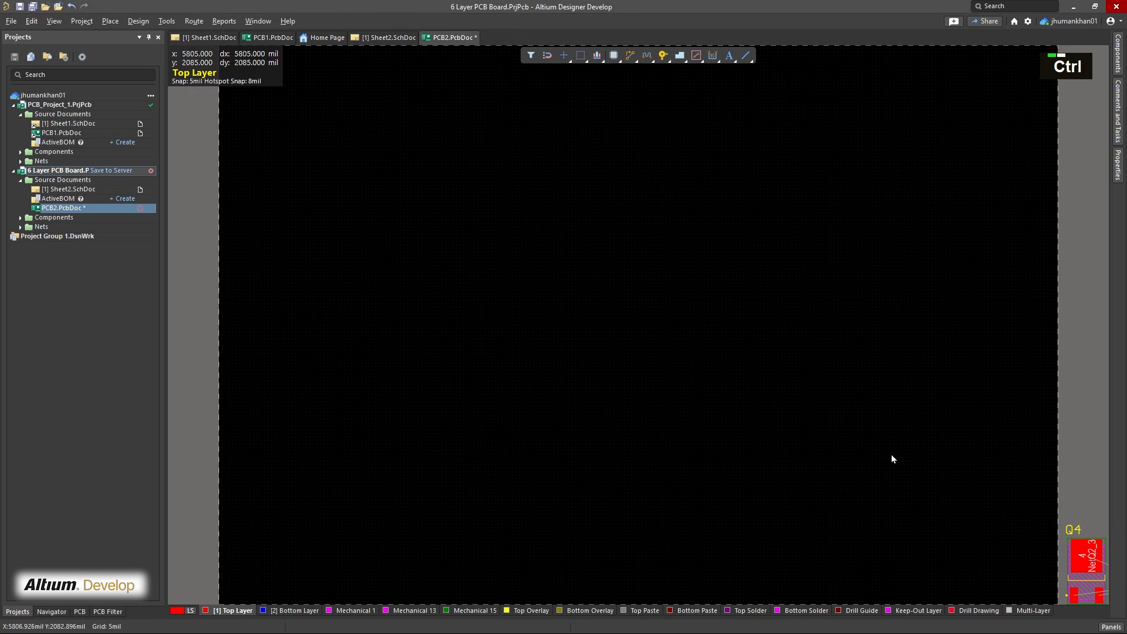
Move Q4, Q2 and Q3 onto the board, with Q2 above Q4 and Q3 beside Q4
scroll(607, 412, "down", 3, "ctrl")
scroll(610, 411, "down", 1, "ctrl")
left_click_drag(705, 466, 353, 421)
left_click_drag(708, 463, 709, 465)
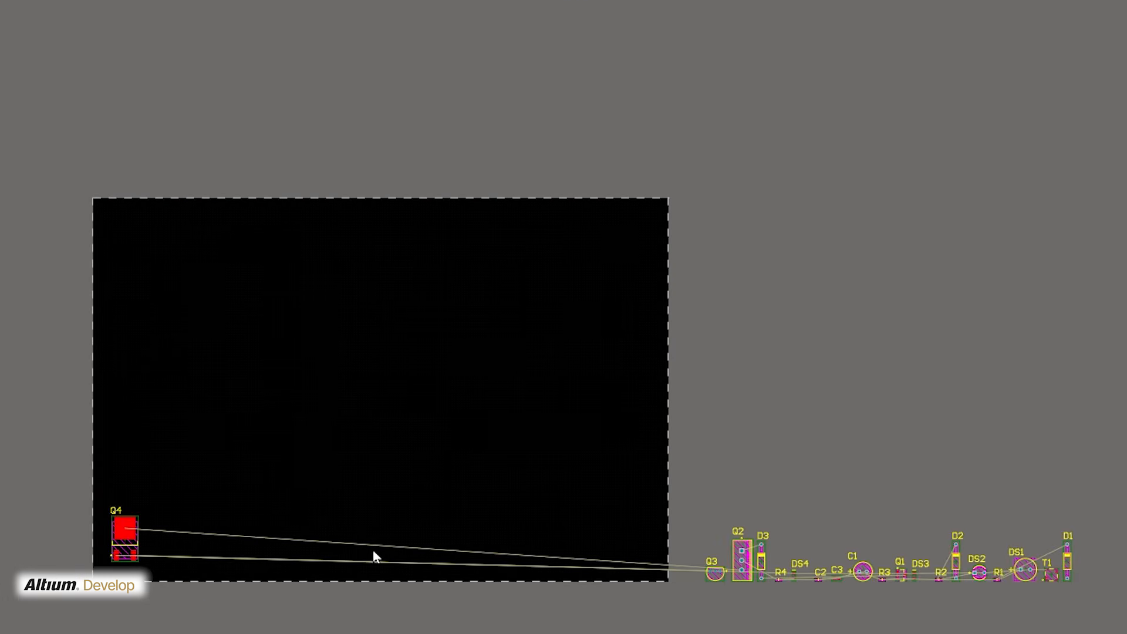
left_click_drag(742, 560, 123, 470)
scroll(123, 470, "up", 1)
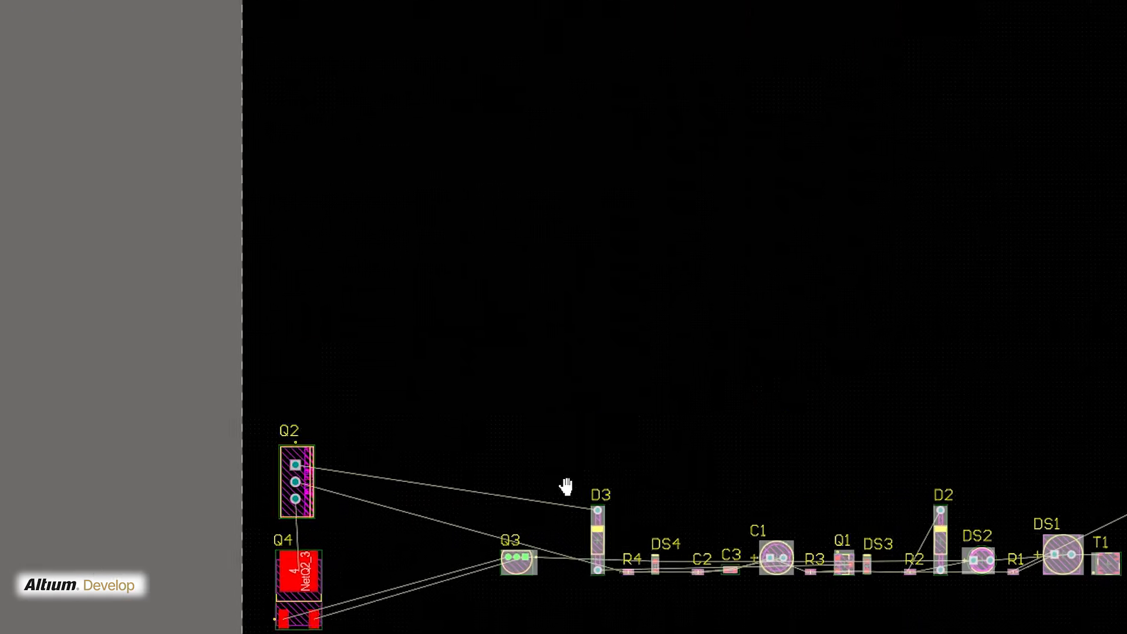
scroll(566, 485, "up", 1, "ctrl")
right_click_drag(566, 486, 484, 383)
Place D3 beside Q2, R4 and DS4 below it, and C2, C3 and C1 in a column beside D3
left_click_drag(478, 469, 143, 392)
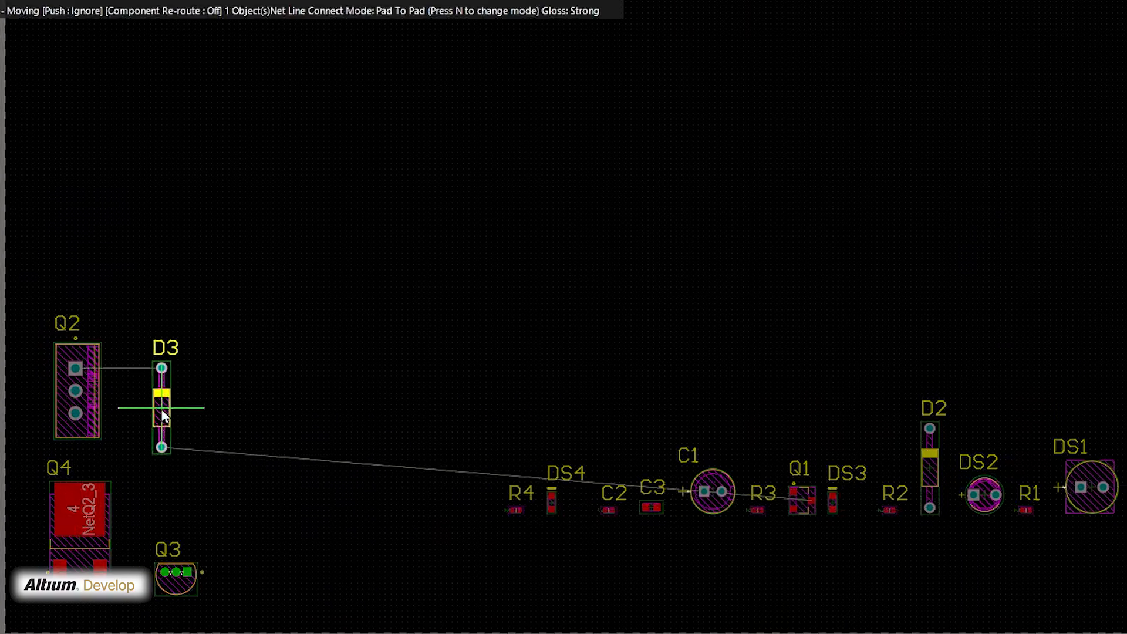
left_click_drag(517, 514, 143, 470)
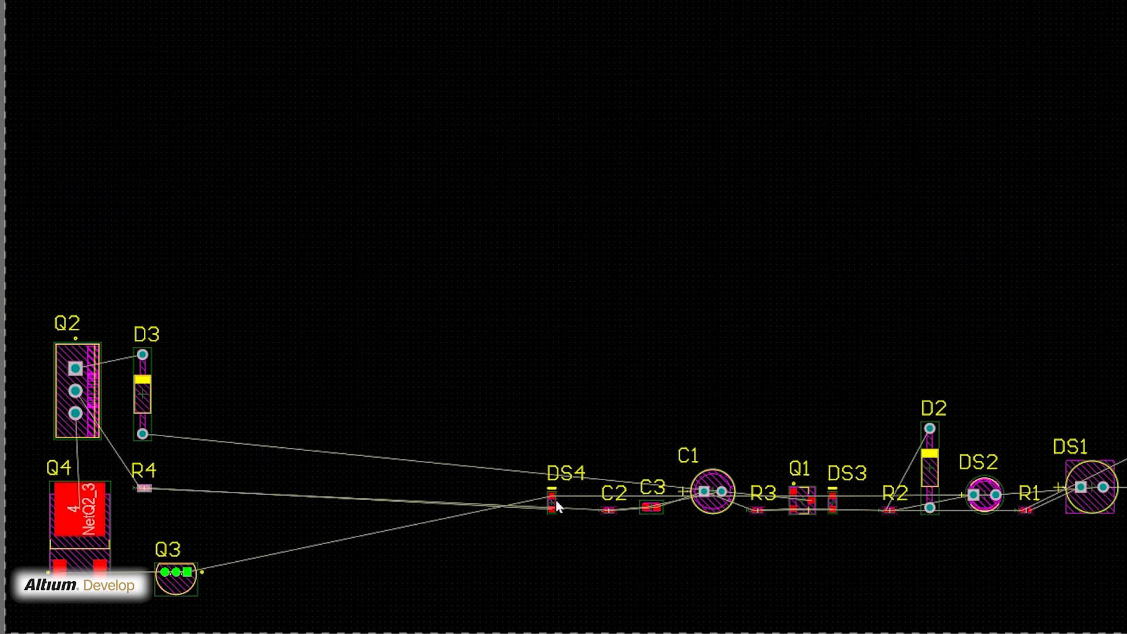
left_click_drag(553, 504, 136, 520)
left_click_drag(614, 512, 189, 357)
left_click_drag(651, 506, 188, 387)
left_click_drag(712, 491, 201, 448)
Rotate DS3 to lie horizontally below Q1, and move R2 and D2 next to C1 and Q1
left_click_drag(1125, 564, 714, 382)
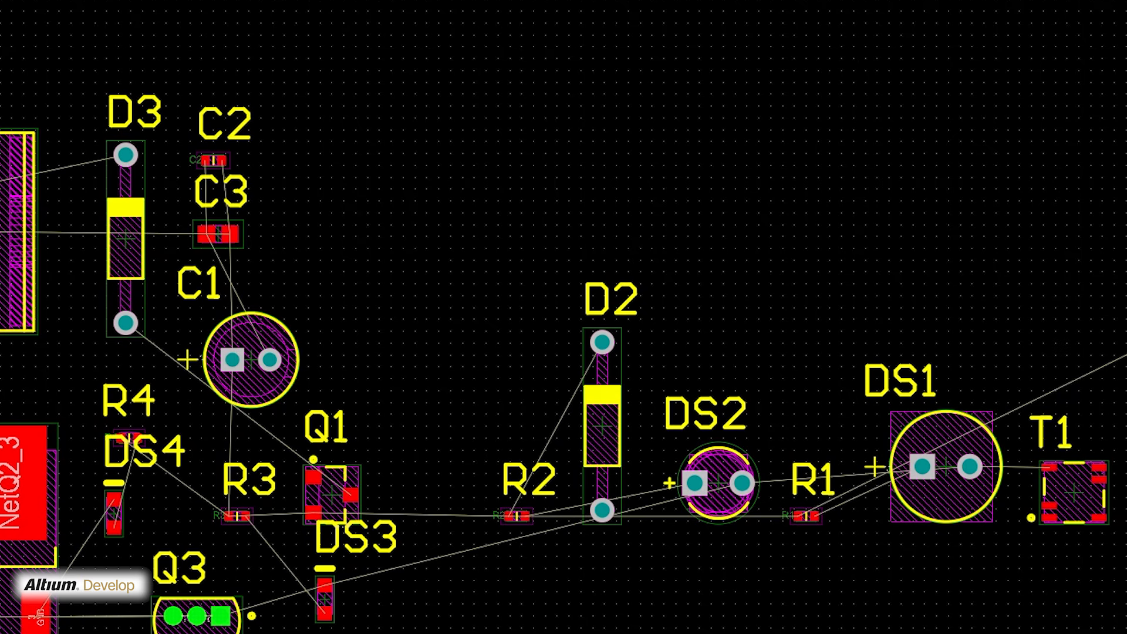
key("e")
key("m")
key("o")
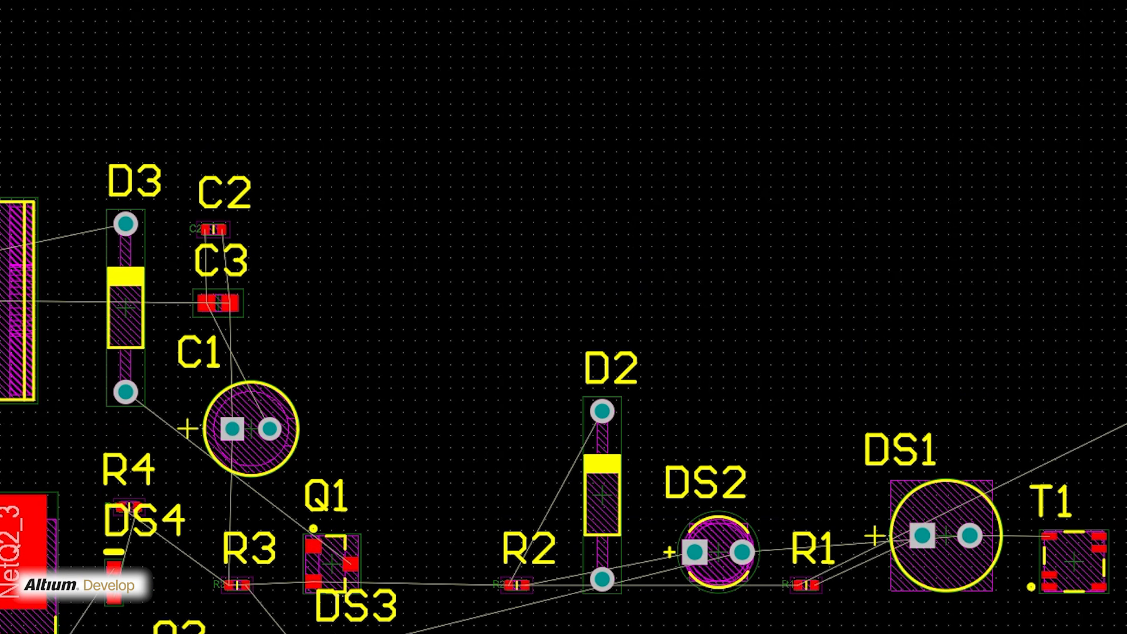
key("e")
key("m")
key("o")
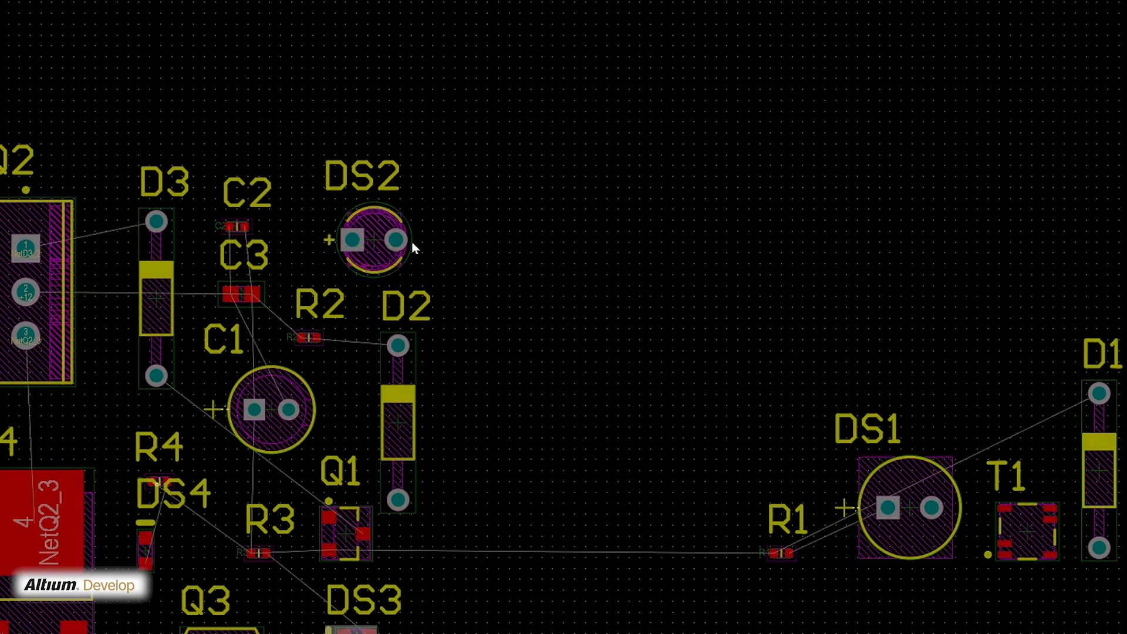
right_click_drag(412, 248, 304, 116)
Move R1 below DS3, and stack D1, T1 and DS1 along the outer side of the component group
left_click_drag(674, 421, 284, 545)
left_click_drag(801, 375, 397, 457)
left_click_drag(919, 399, 412, 303)
left_click_drag(991, 338, 426, 165)
Reposition R2 between DS2 and D2, and save the PCB document
scroll(580, 252, "down", 3)
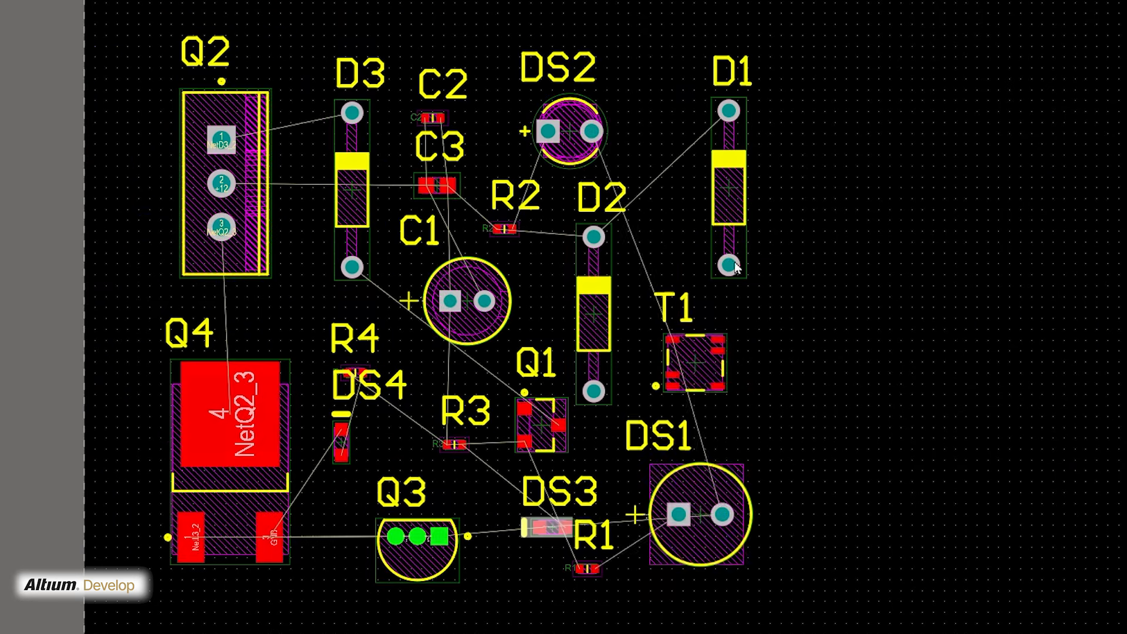
left_click_drag(735, 200, 708, 217)
left_click_drag(503, 230, 536, 244)
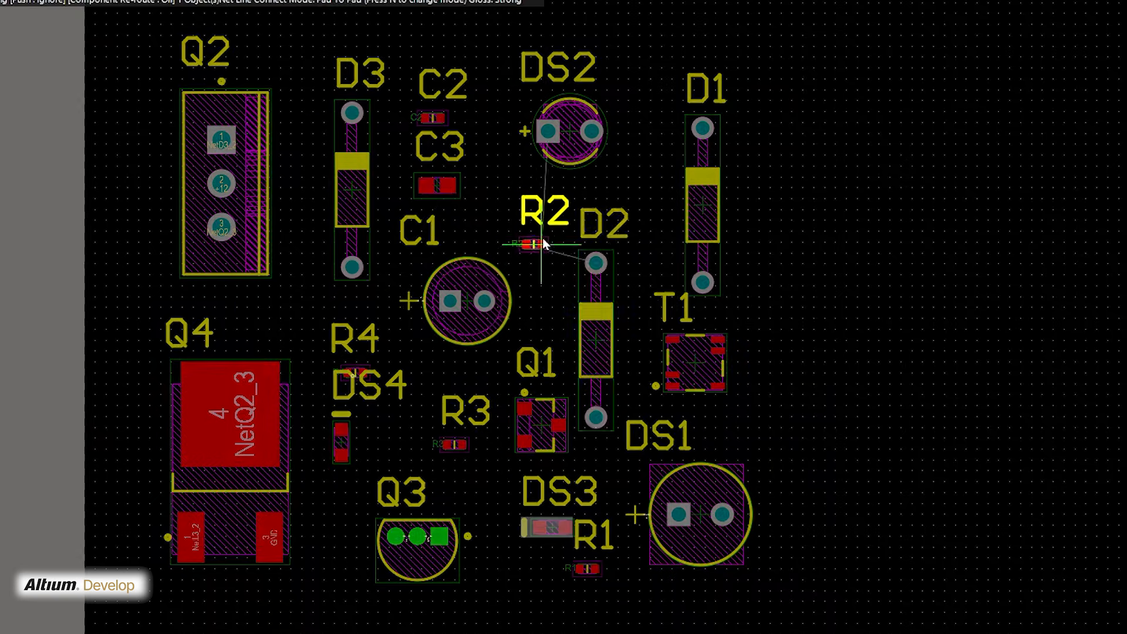
left_click_drag(345, 203, 346, 202)
key("ctrl+s")
In board planning mode, redefine the board shape as a four-cornered outline closely enclosing all components, and return to 2D layout mode
left_click(139, 21)
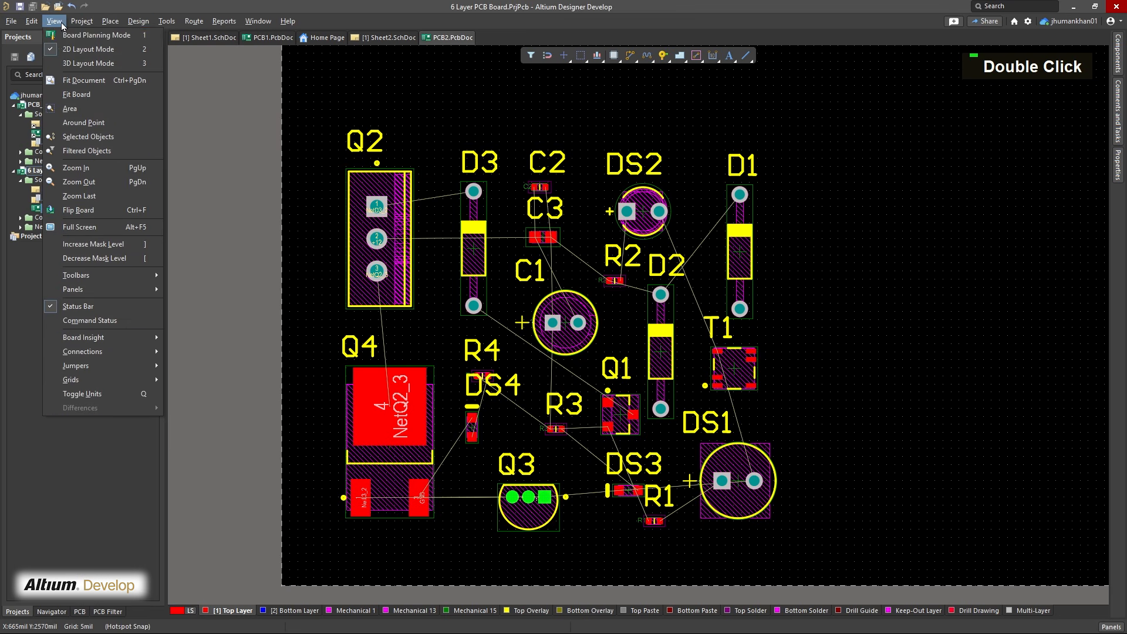
left_click(80, 36)
left_click(139, 22)
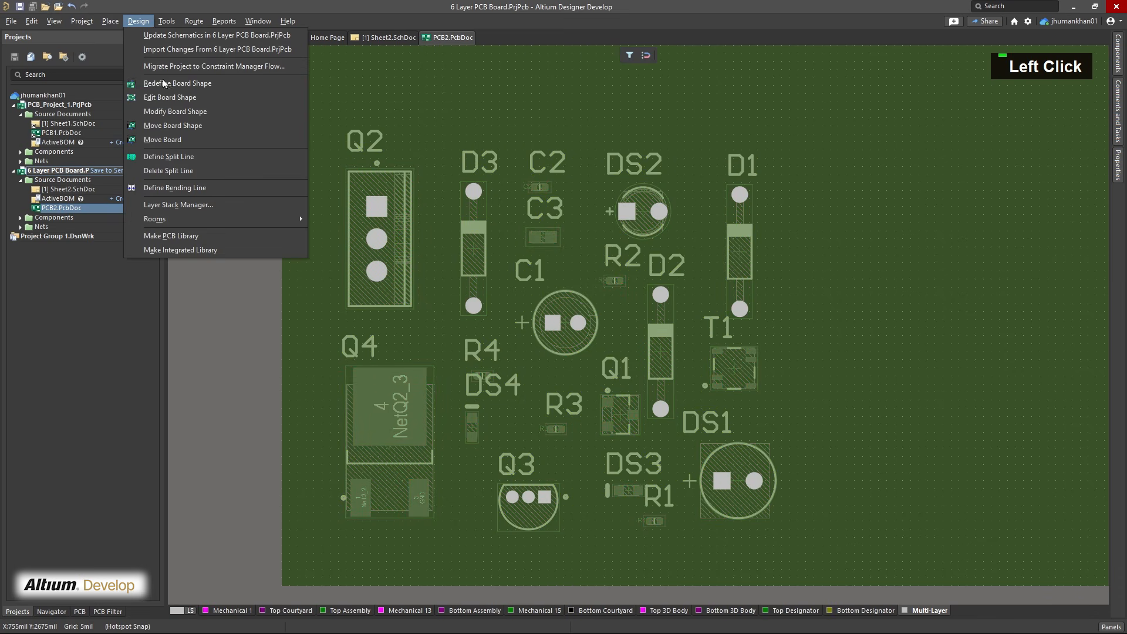
left_click(165, 84)
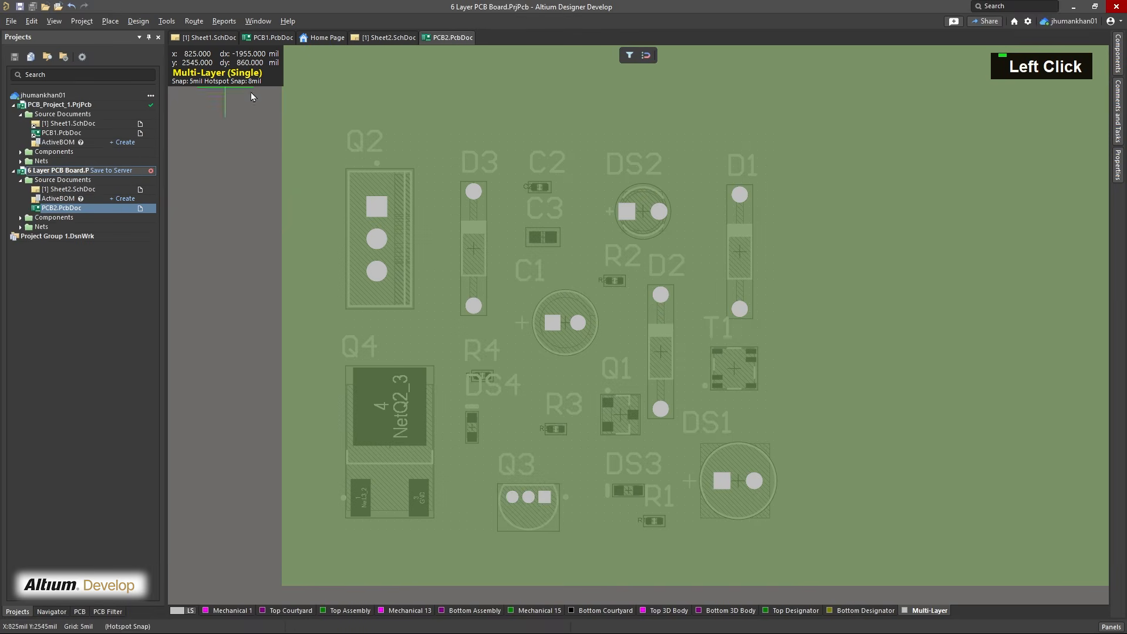
left_click(318, 111)
left_click(779, 110)
left_click(780, 552)
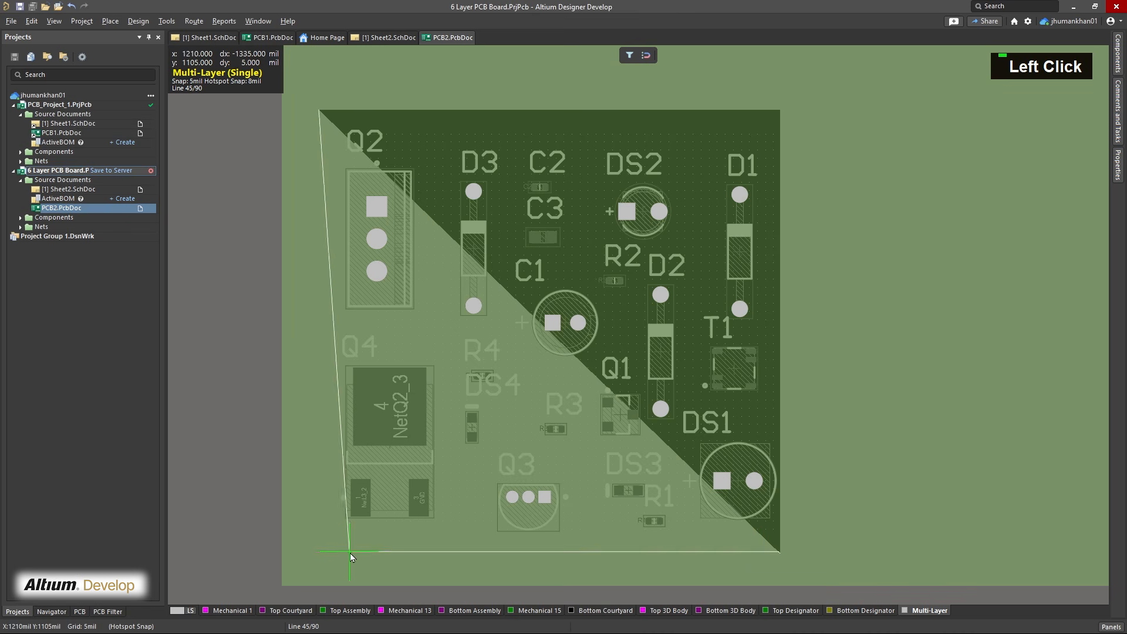
left_click(323, 555)
right_click(323, 555)
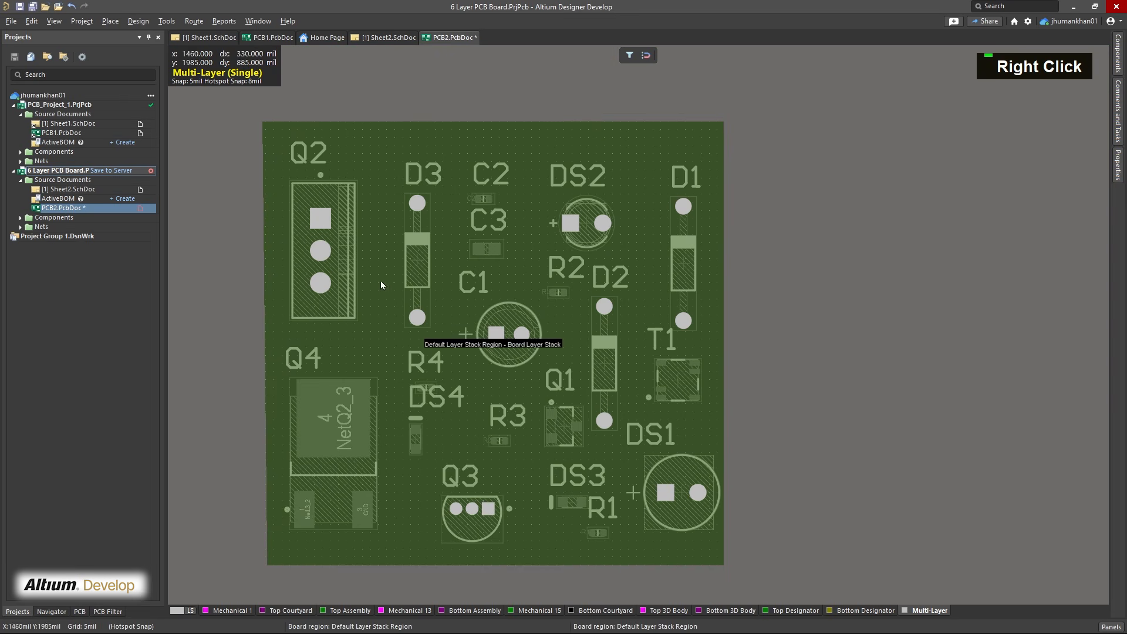
left_click(54, 21)
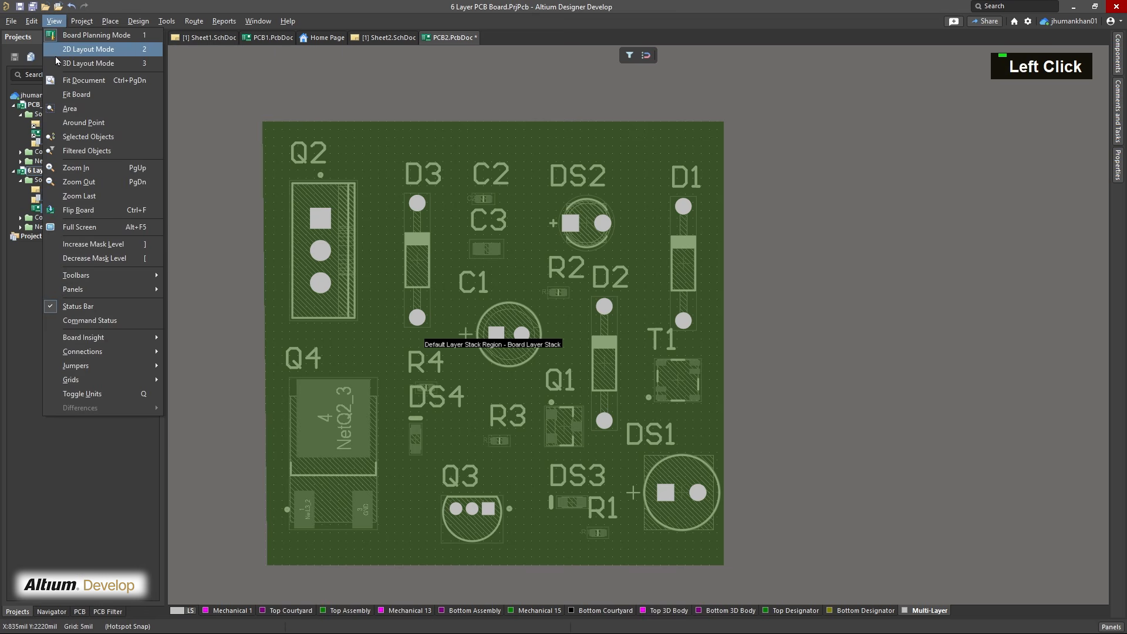
left_click(71, 51)
Preview the populated board in 3D layout mode, and return to the 2D layout
left_click(54, 21)
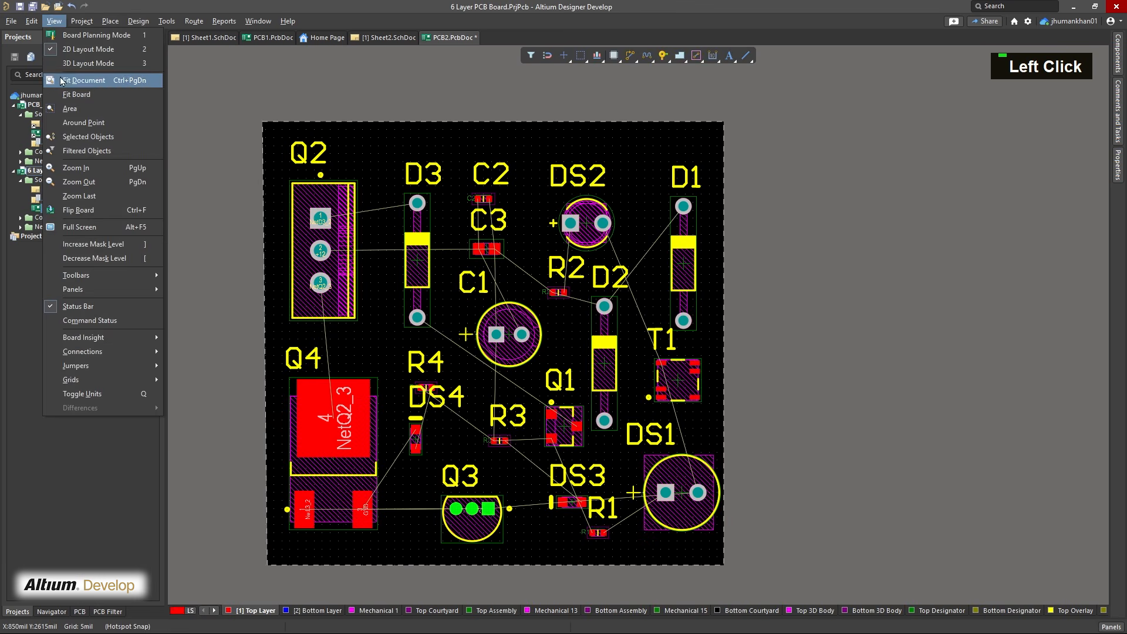
left_click(63, 81)
key("3")
right_click_drag(704, 367, 706, 380, "shift")
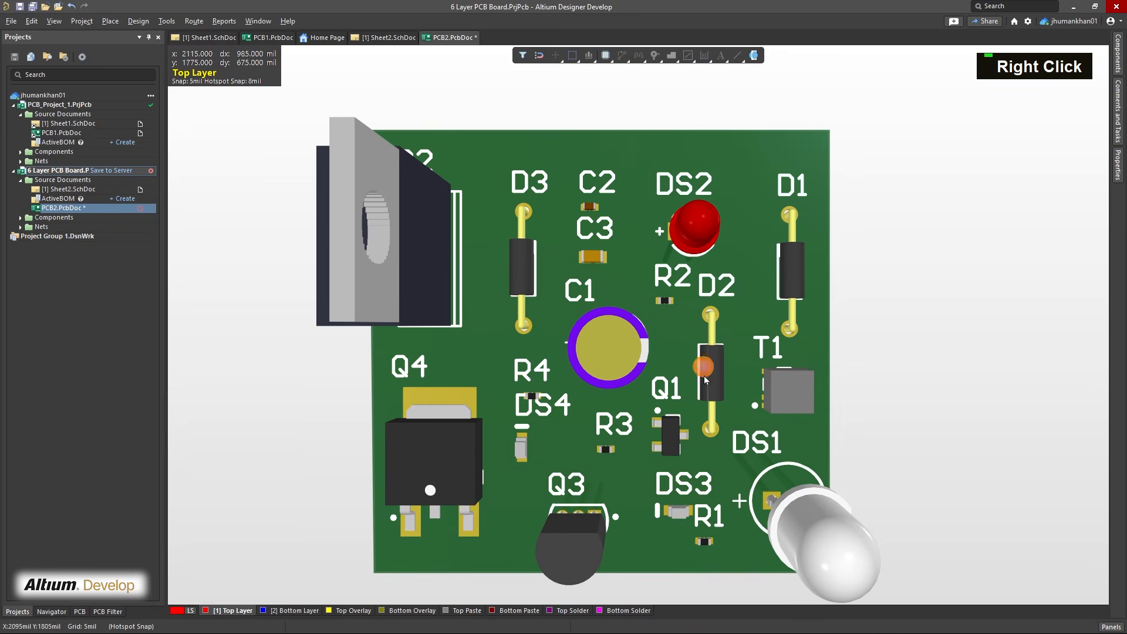
left_click(696, 403, "shift")
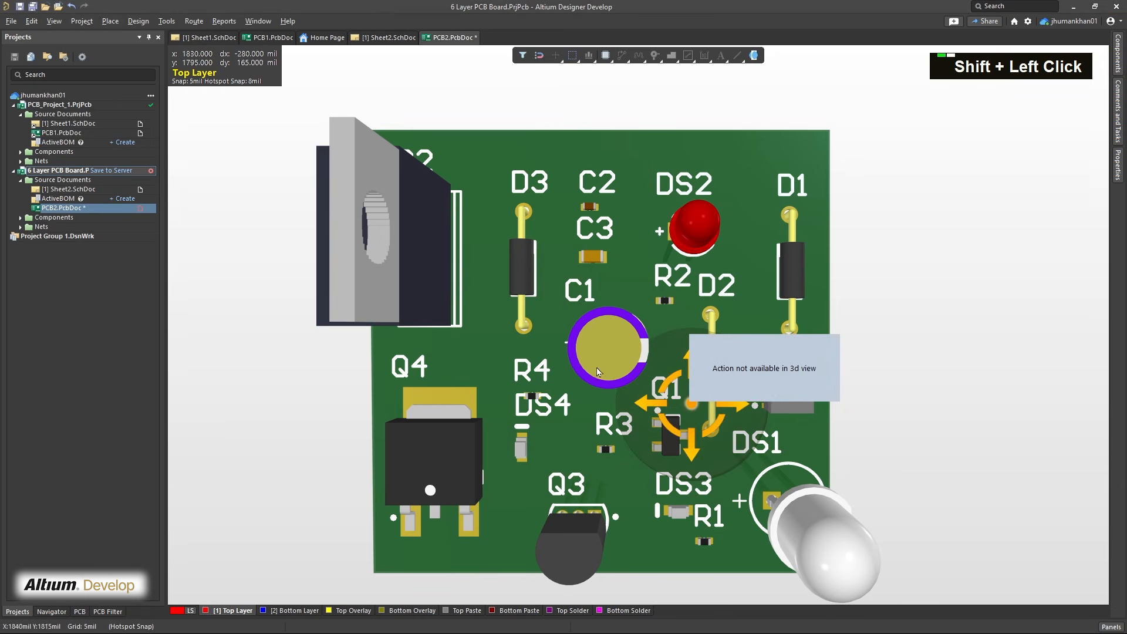
right_click_drag(597, 371, 646, 352, "shift")
key("2")
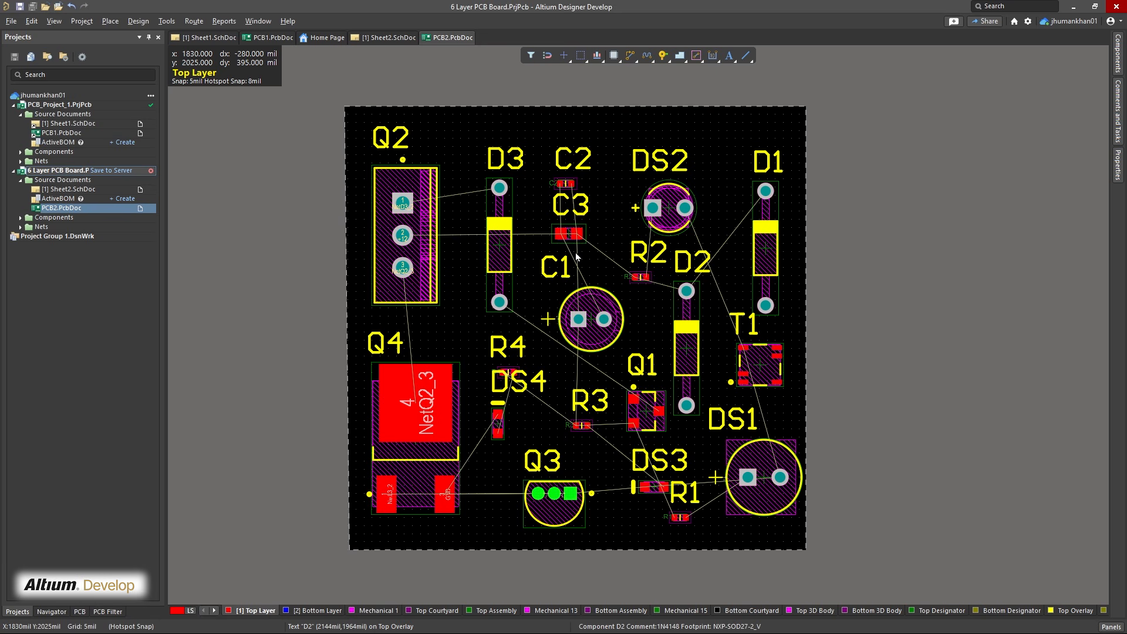
Open the Layer Stack Manager for the board and close the floating Properties panel
left_click(136, 24)
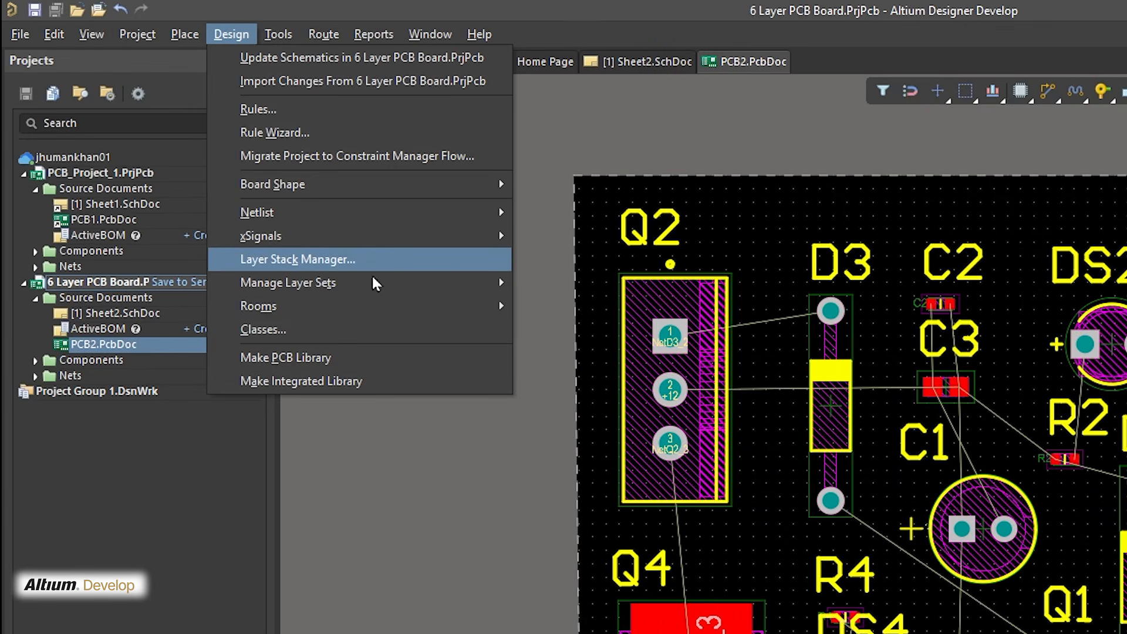
left_click(378, 264)
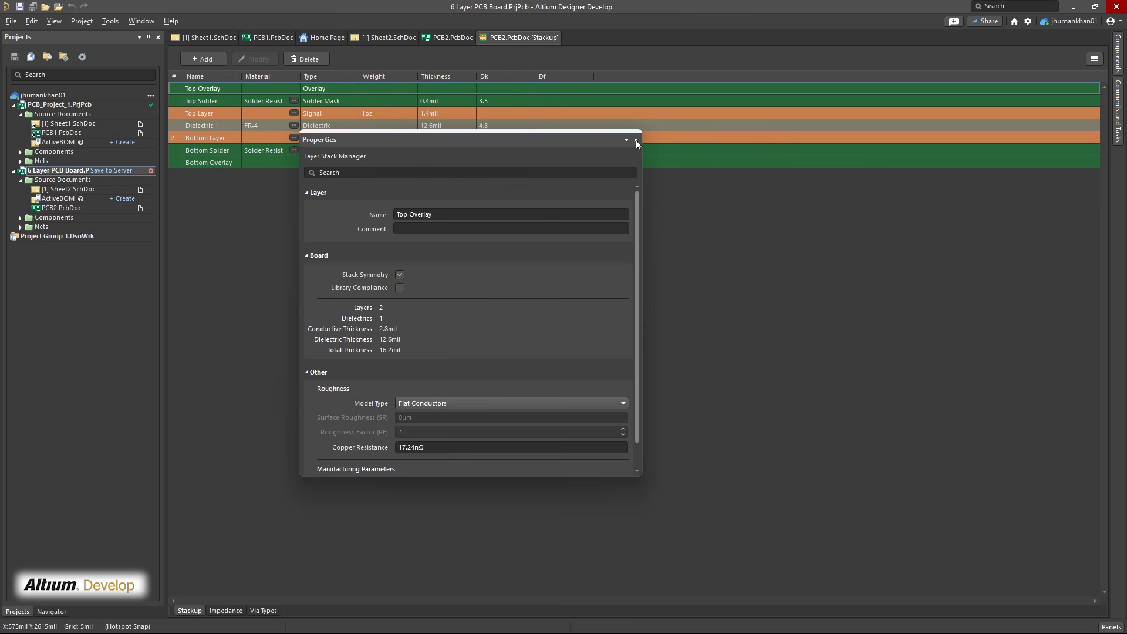
left_click(636, 140)
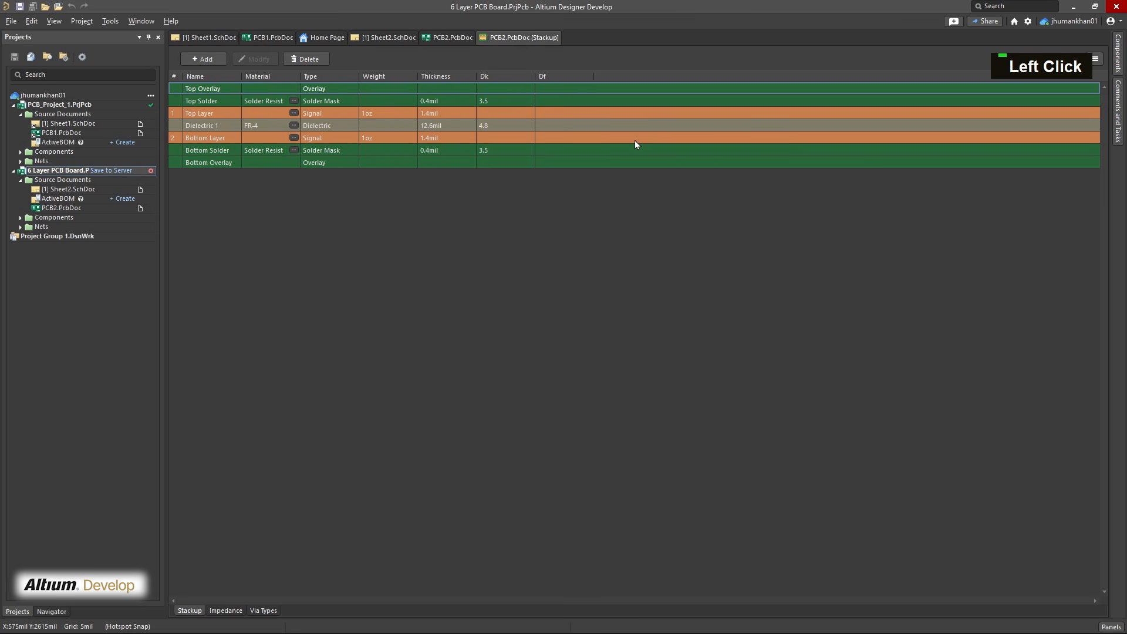
Examine the default stack from Dielectric 1 to Bottom Overlay and the layer types that can be inserted below Dielectric 1
right_click(272, 228)
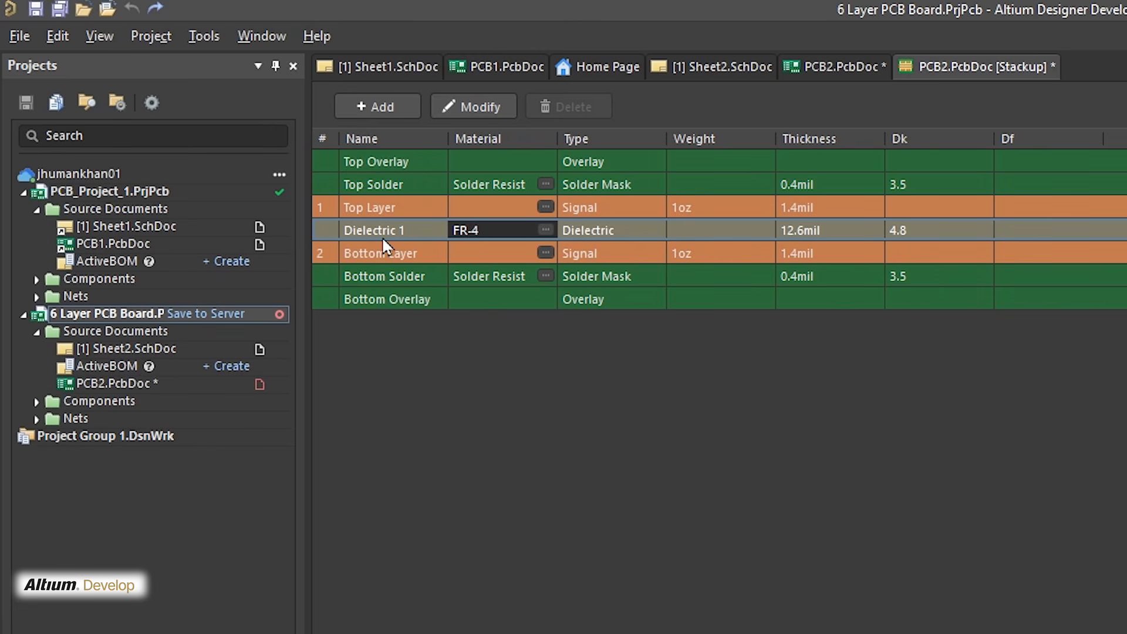
left_click(363, 259)
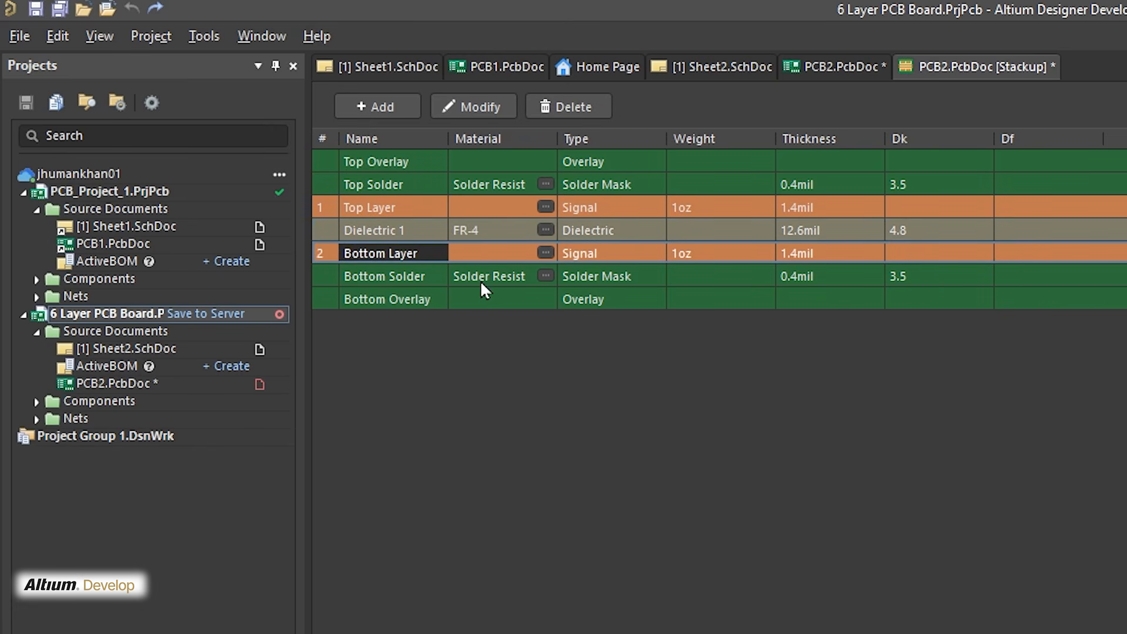
left_click(396, 280)
left_click(411, 300)
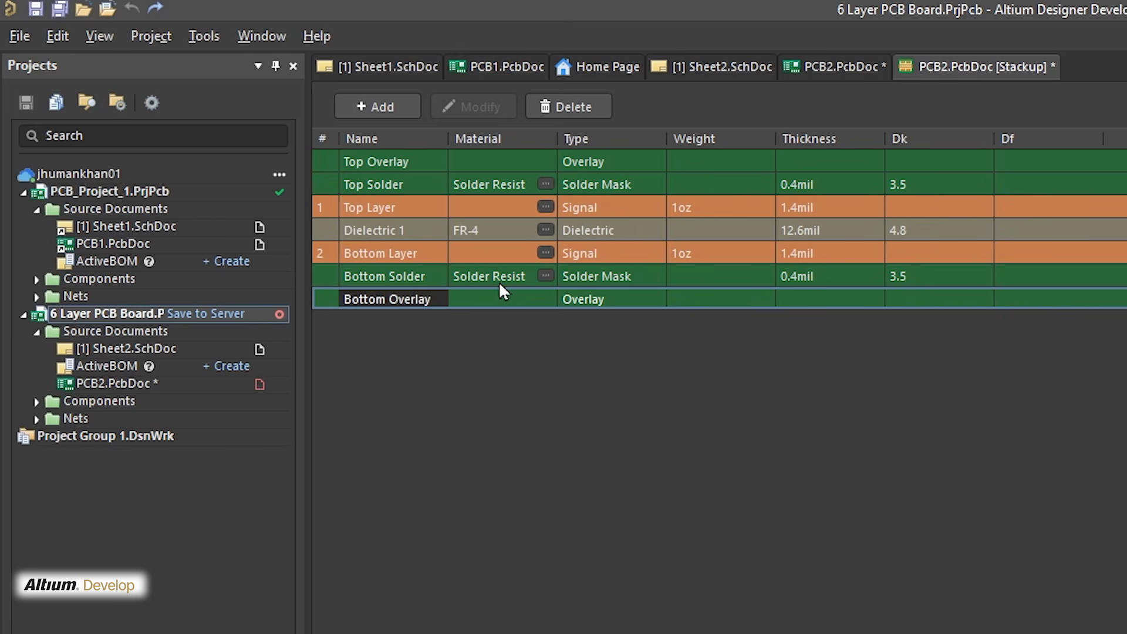
left_click(474, 276)
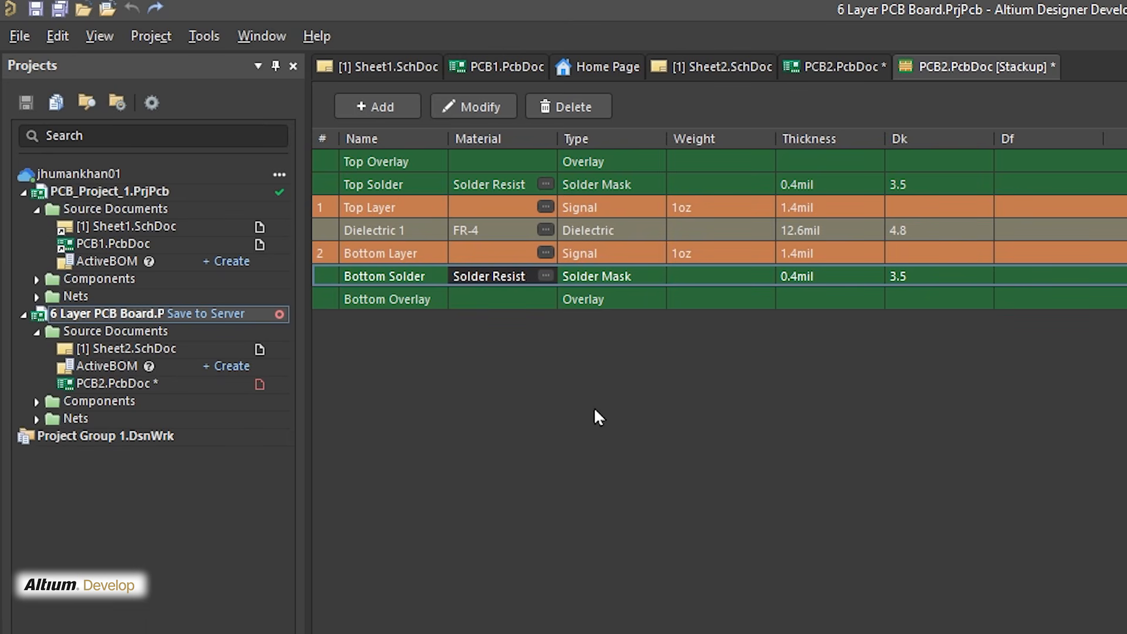
left_click(497, 235)
right_click(497, 234)
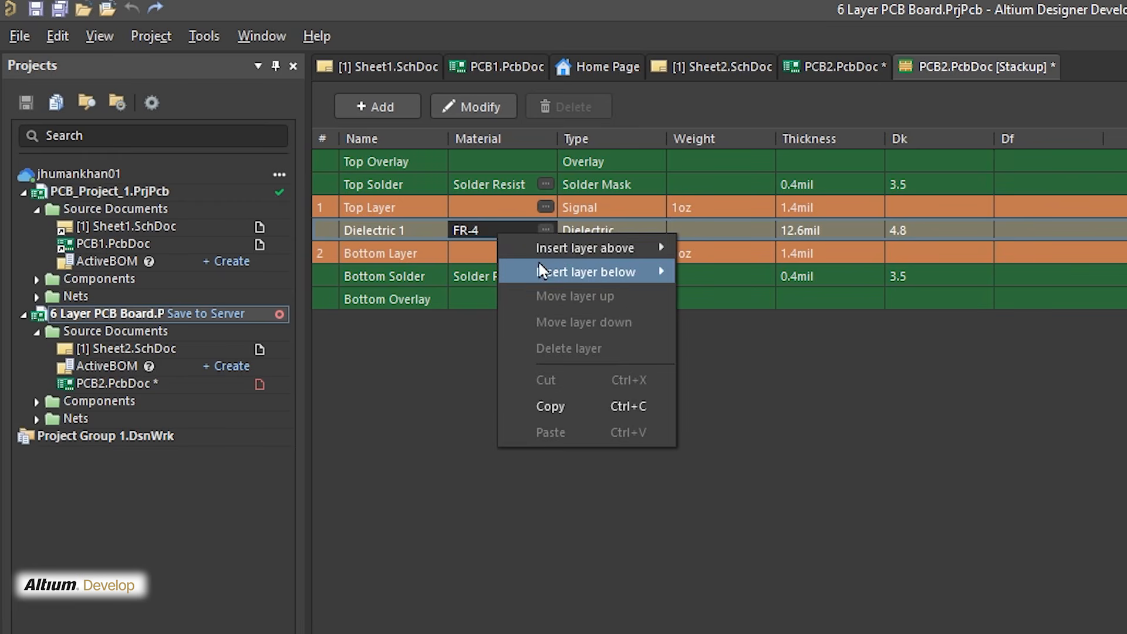
mouse_move(558, 256)
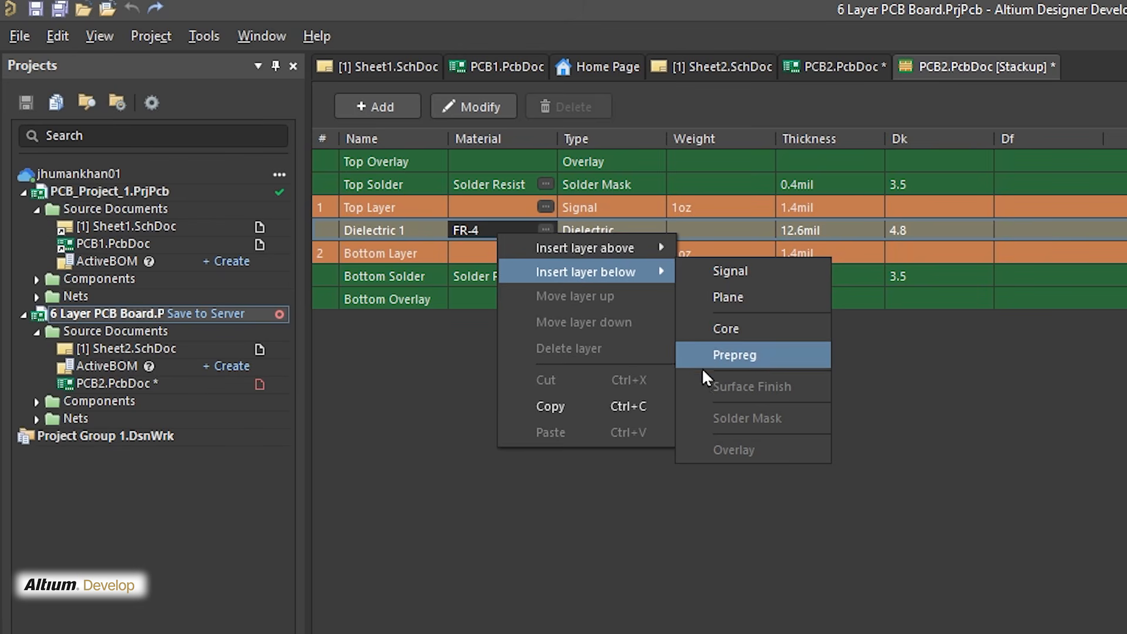
left_click(428, 409)
Check which layer types can be inserted next to Top Solder, Bottom Overlay and Bottom Solder
left_click(476, 182)
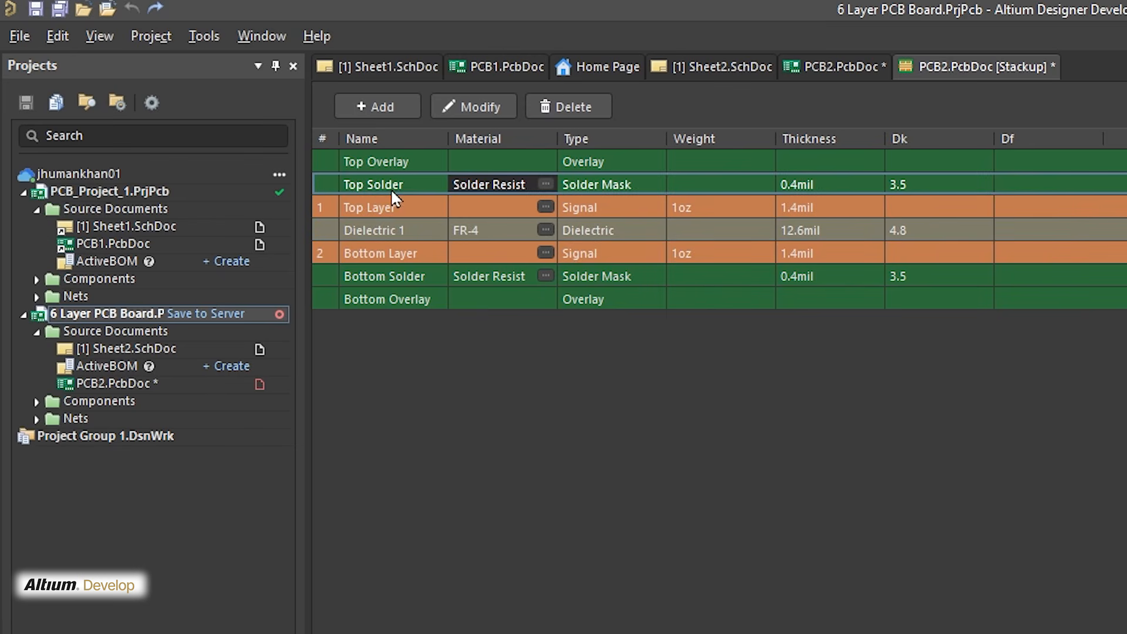
right_click(475, 179)
mouse_move(534, 199)
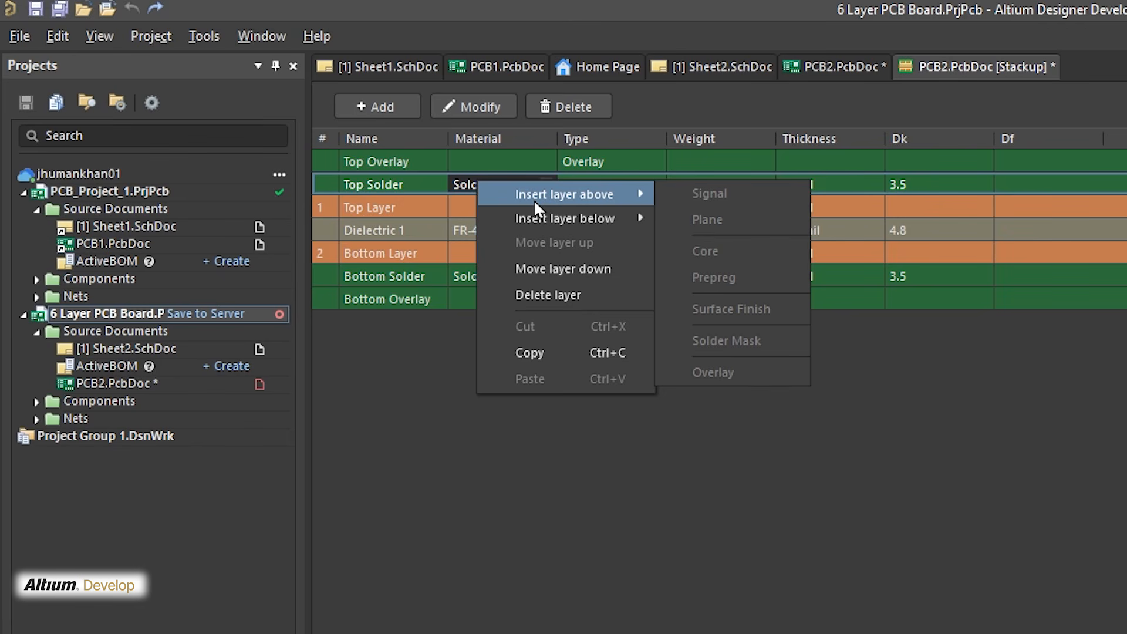
key("Escape")
key("Escape")
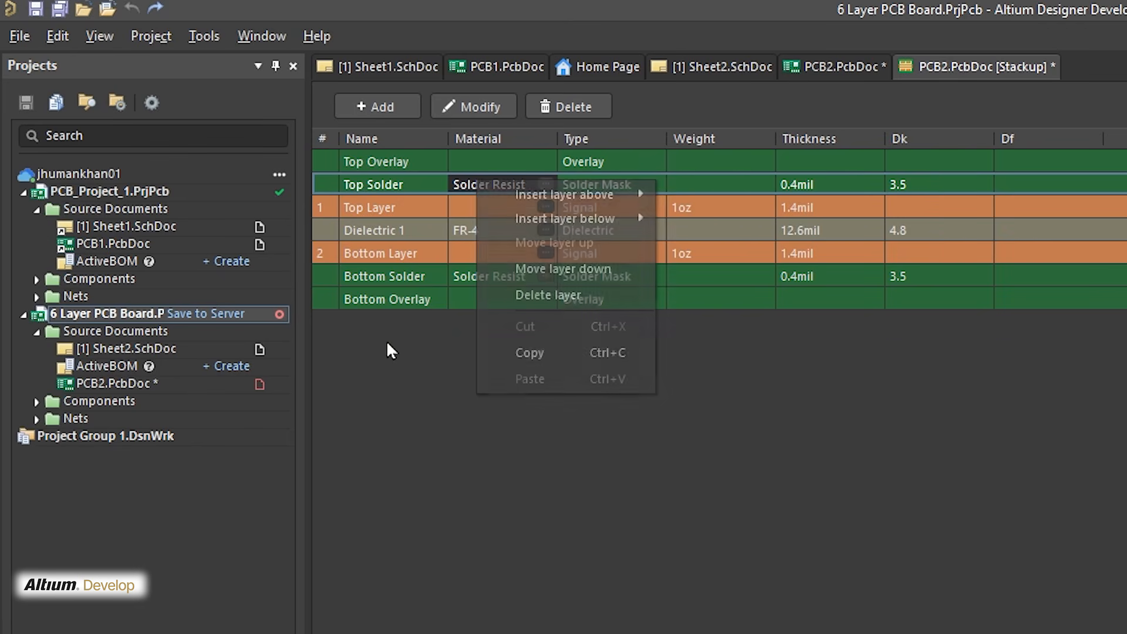
left_click(496, 296)
right_click(498, 296)
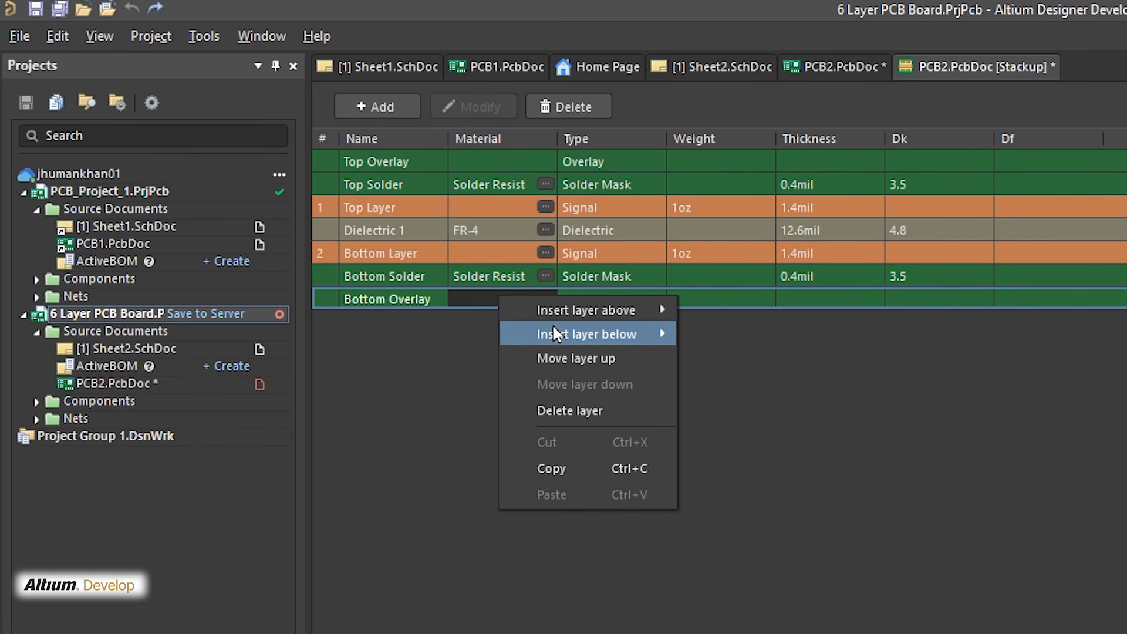
mouse_move(572, 308)
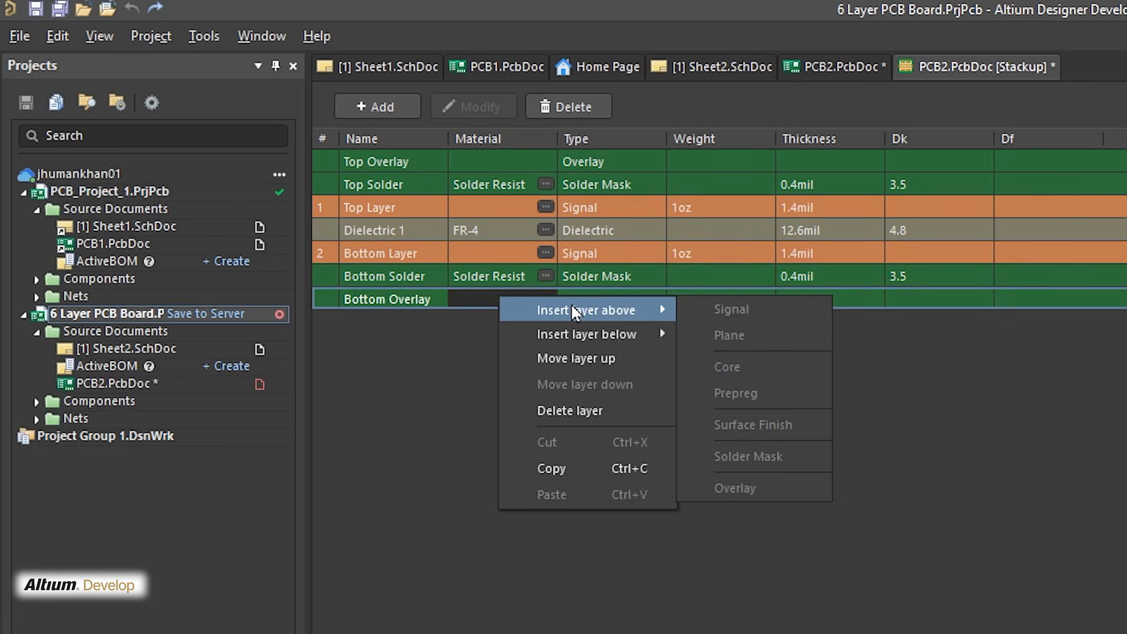
left_click(483, 275)
right_click(482, 275)
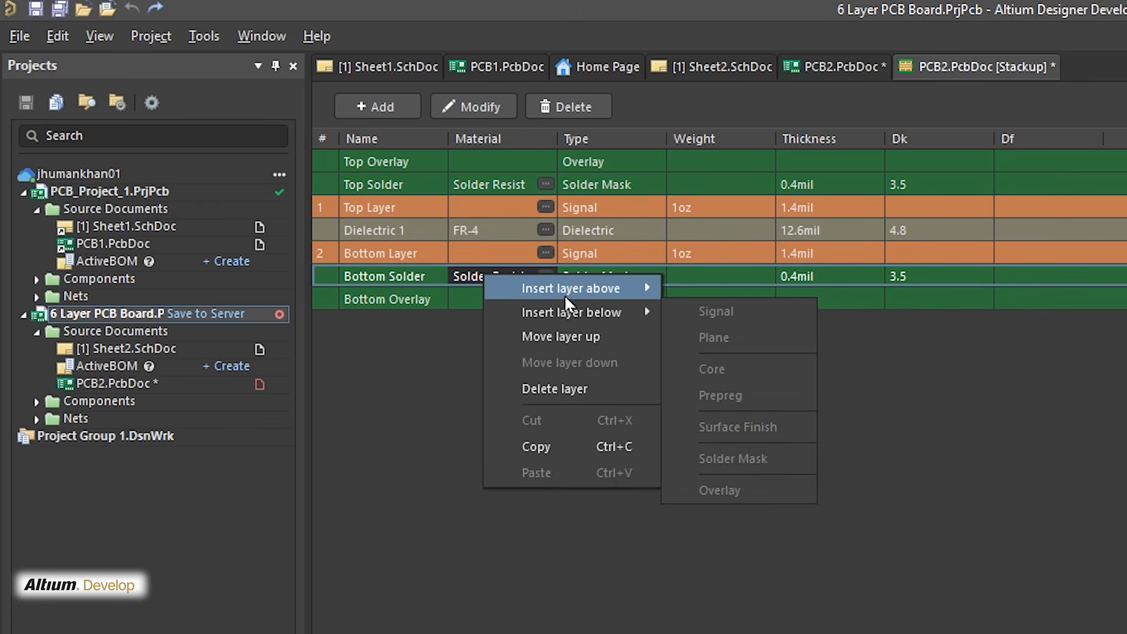
mouse_move(562, 315)
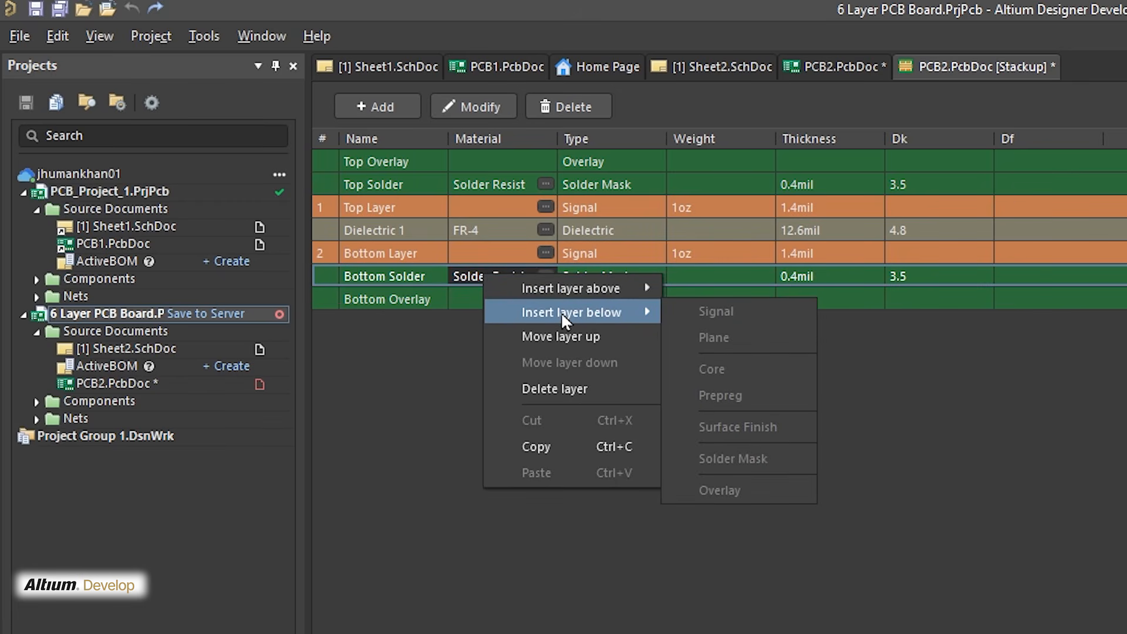
left_click(395, 460)
Insert a signal layer above Top Layer in the symmetric layer stack
left_click(410, 252)
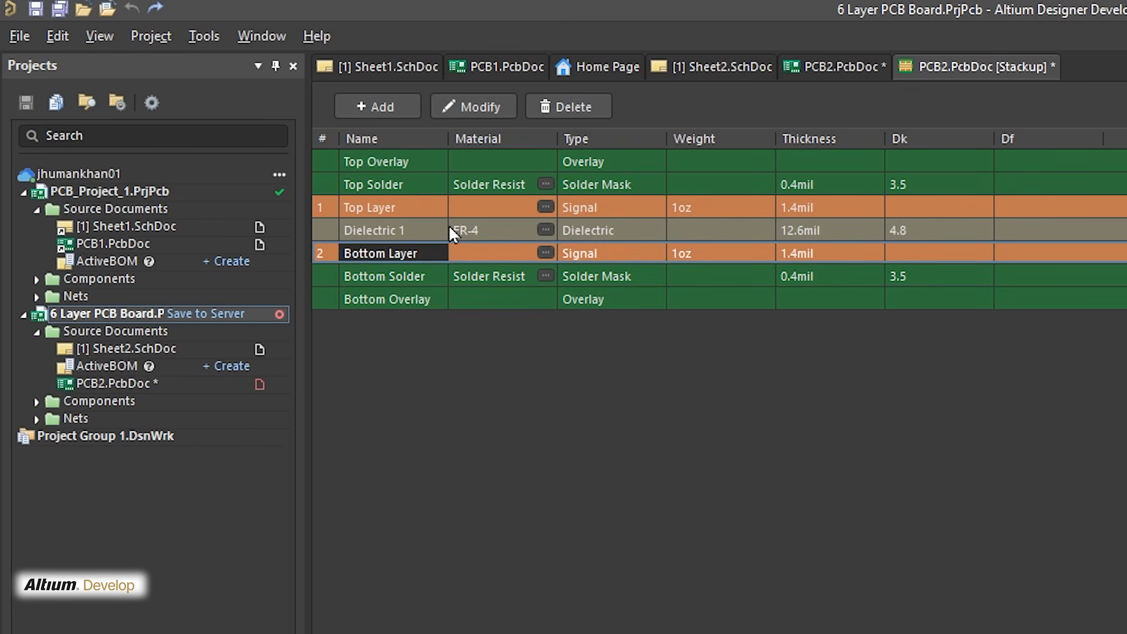
left_click(479, 203)
right_click(479, 204)
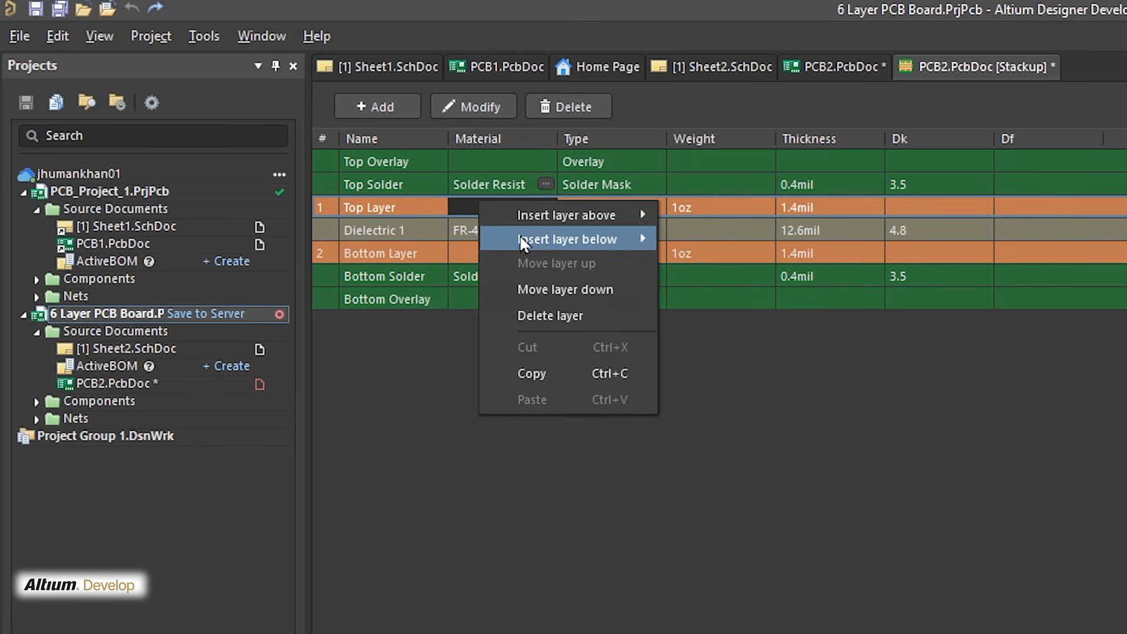
mouse_move(529, 218)
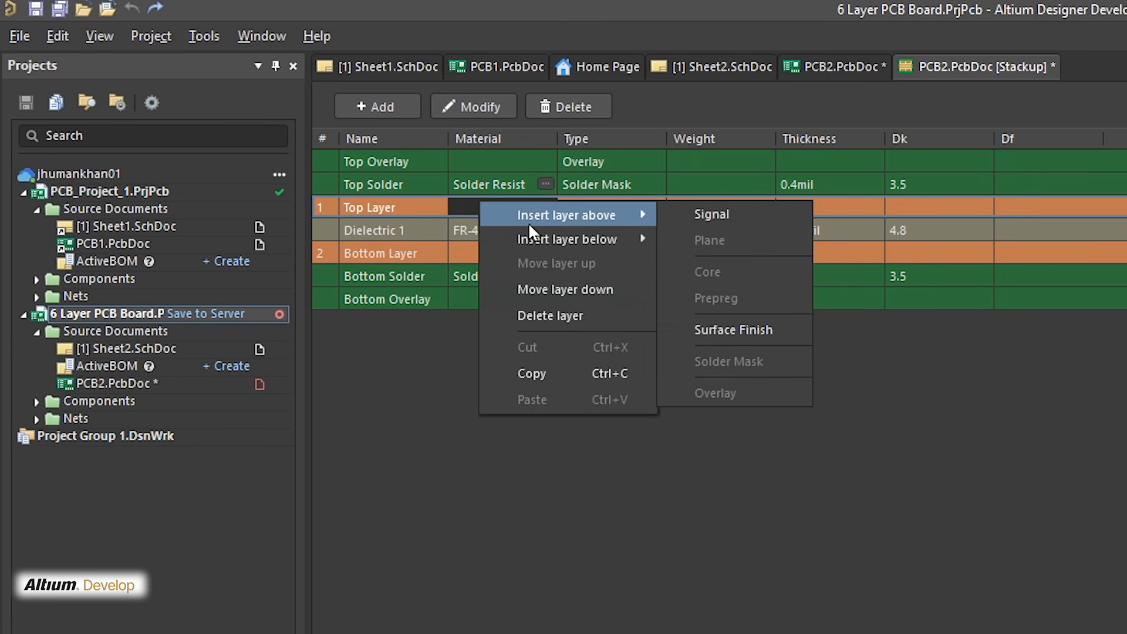
left_click(688, 224)
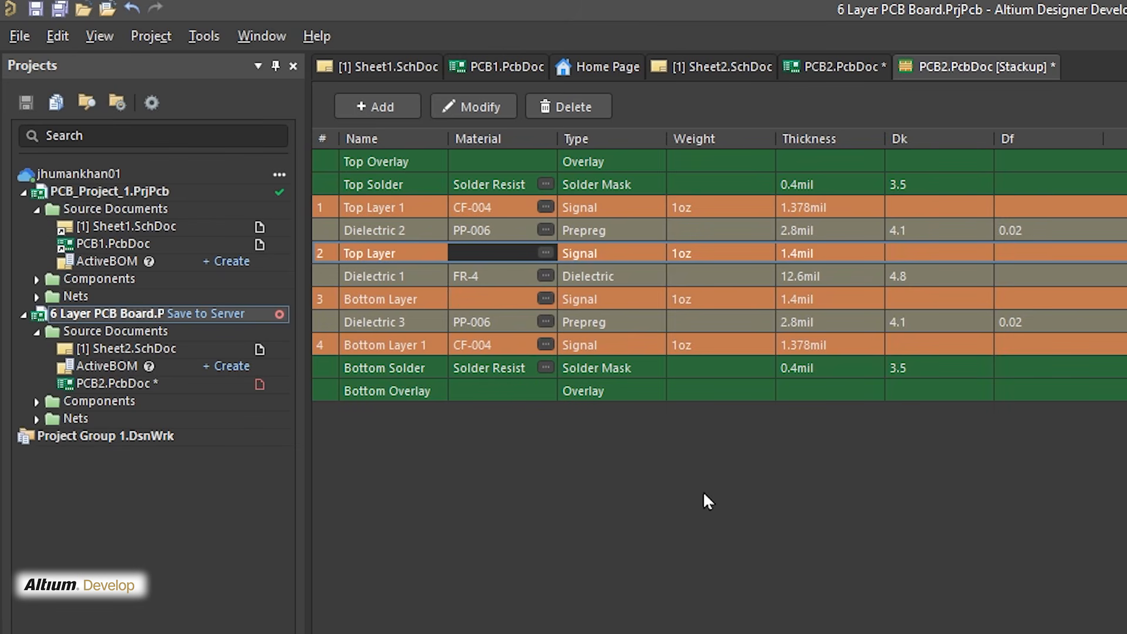
Review the signal layers in the expanded stack, from Top Layer 1 to Bottom Layer 1
left_click(440, 211)
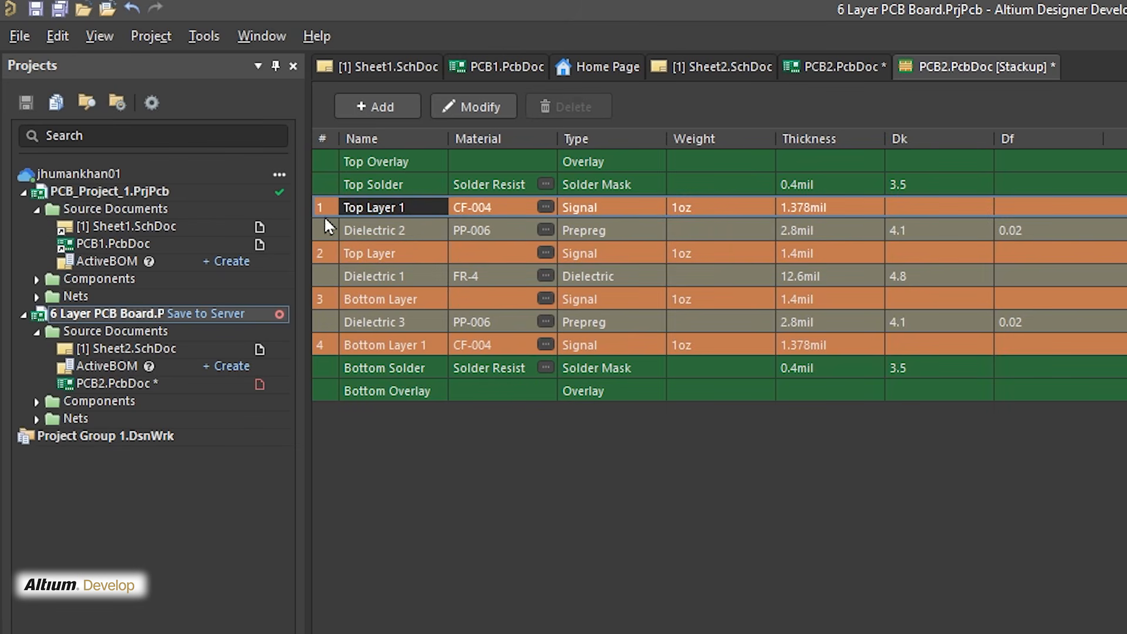
left_click(391, 261)
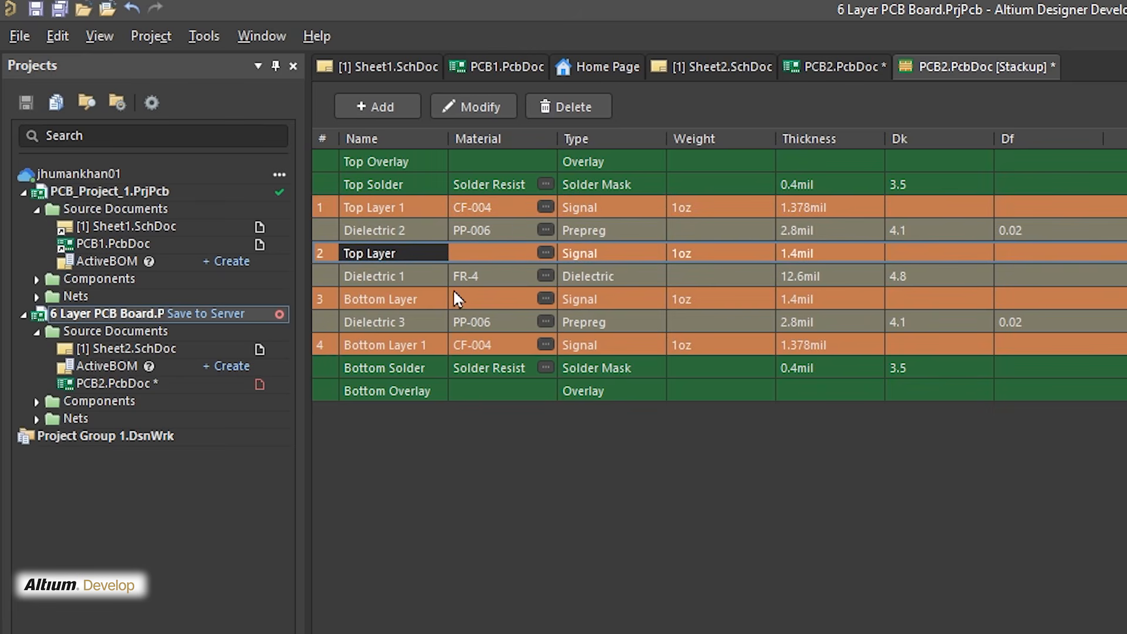
left_click(368, 301)
left_click(384, 345)
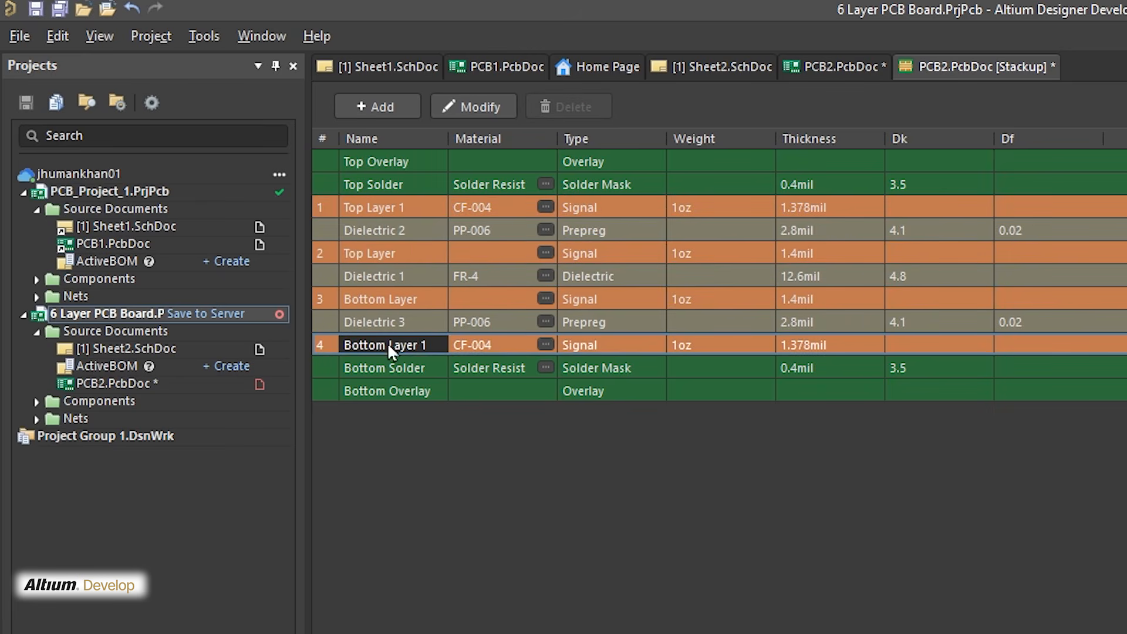
left_click(333, 345)
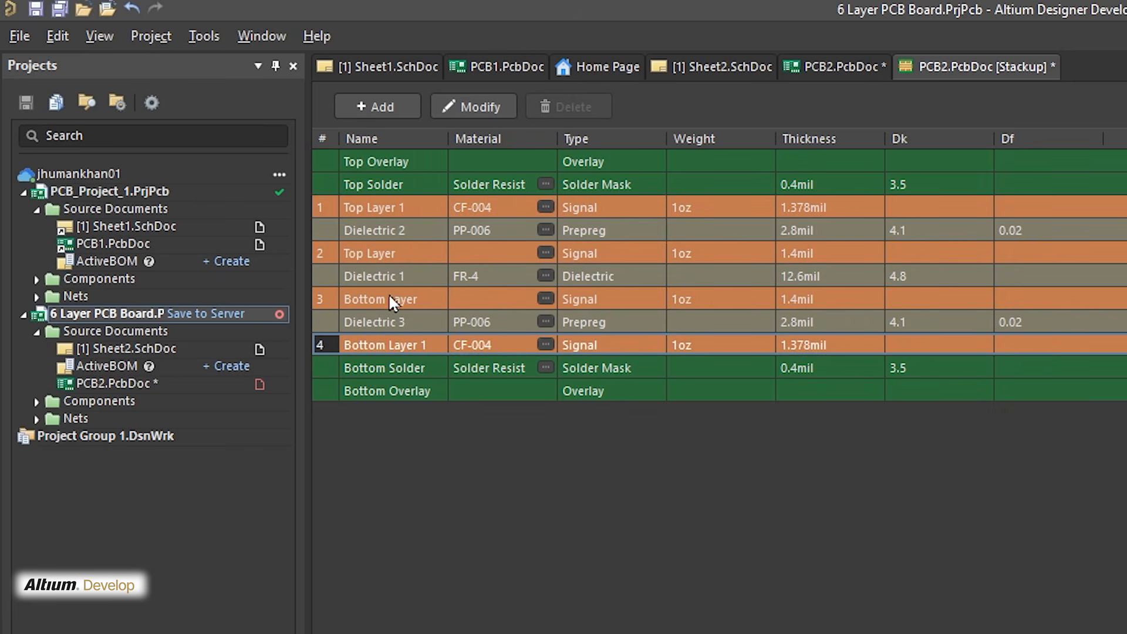
left_click(383, 208)
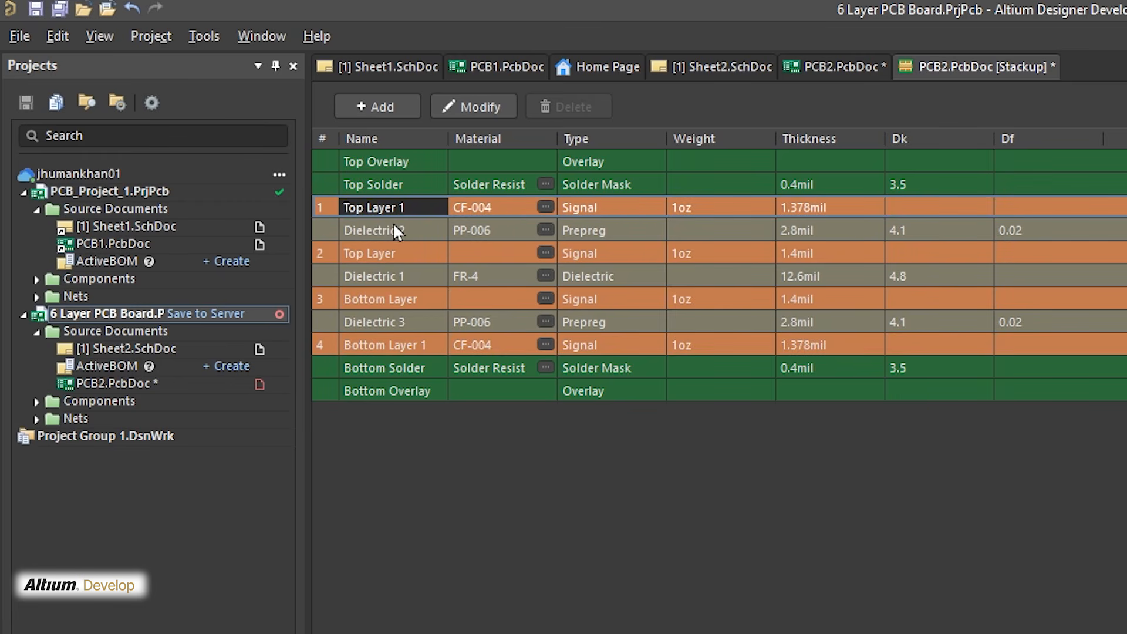
left_click(383, 254)
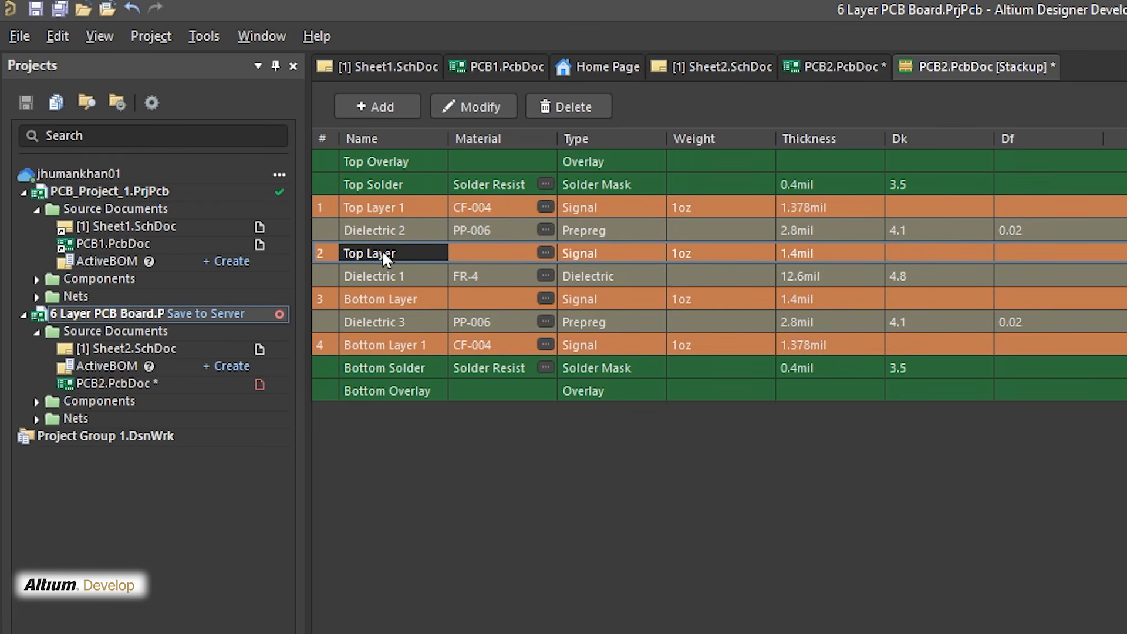
left_click(427, 301)
left_click(388, 347)
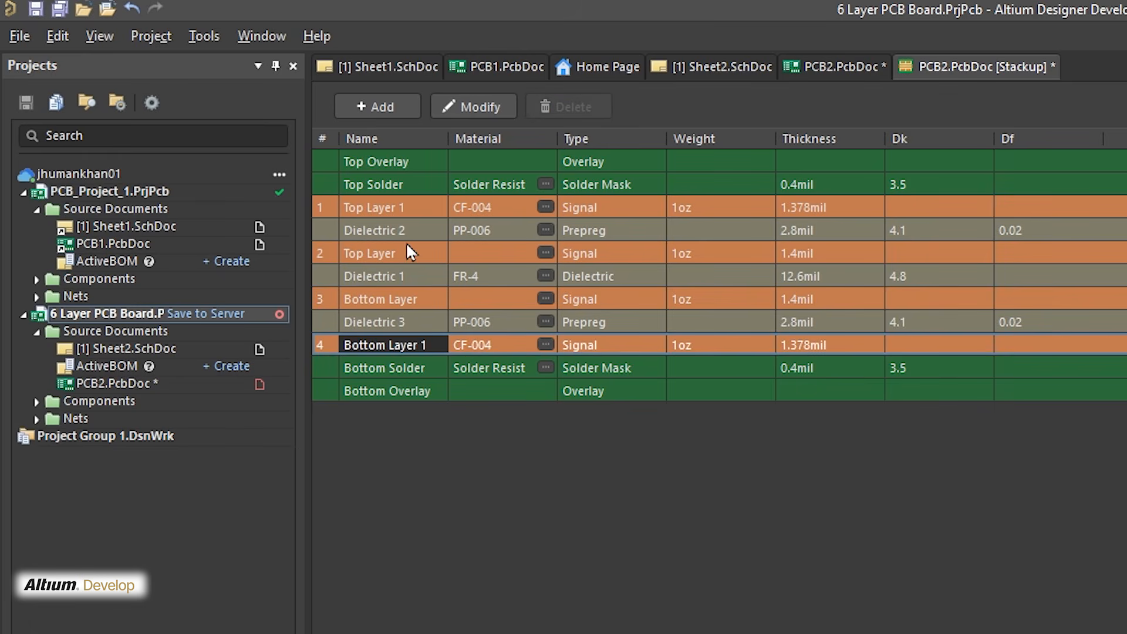
Rename the second signal layer as GND and the first signal layer as Top Layer
left_click(401, 256)
double_click(391, 253)
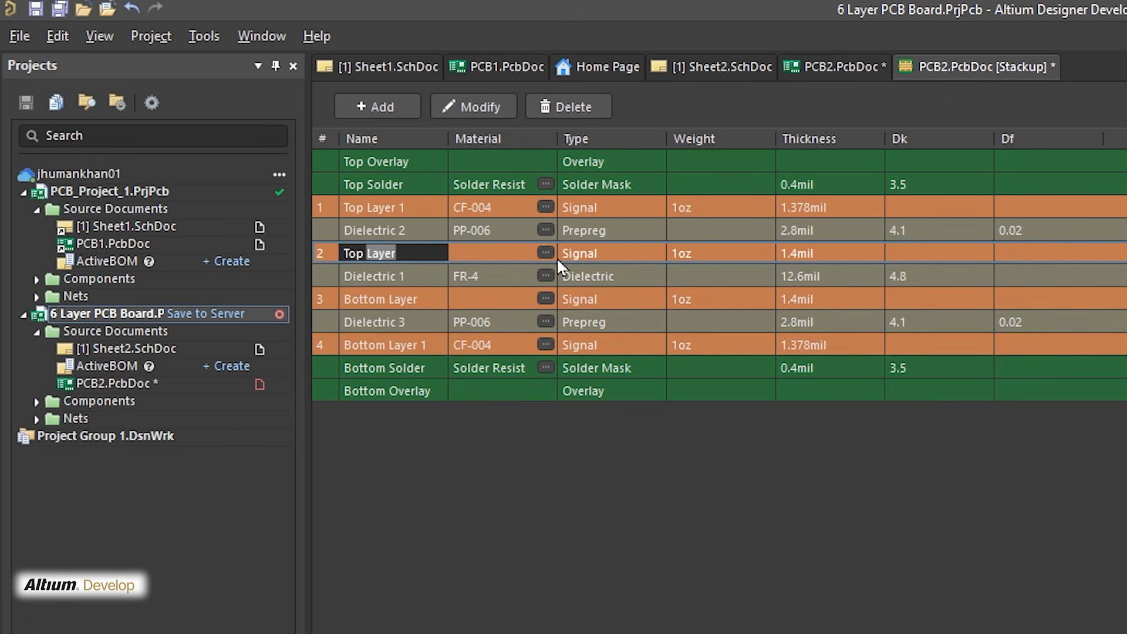
left_click(414, 209)
left_click(391, 253)
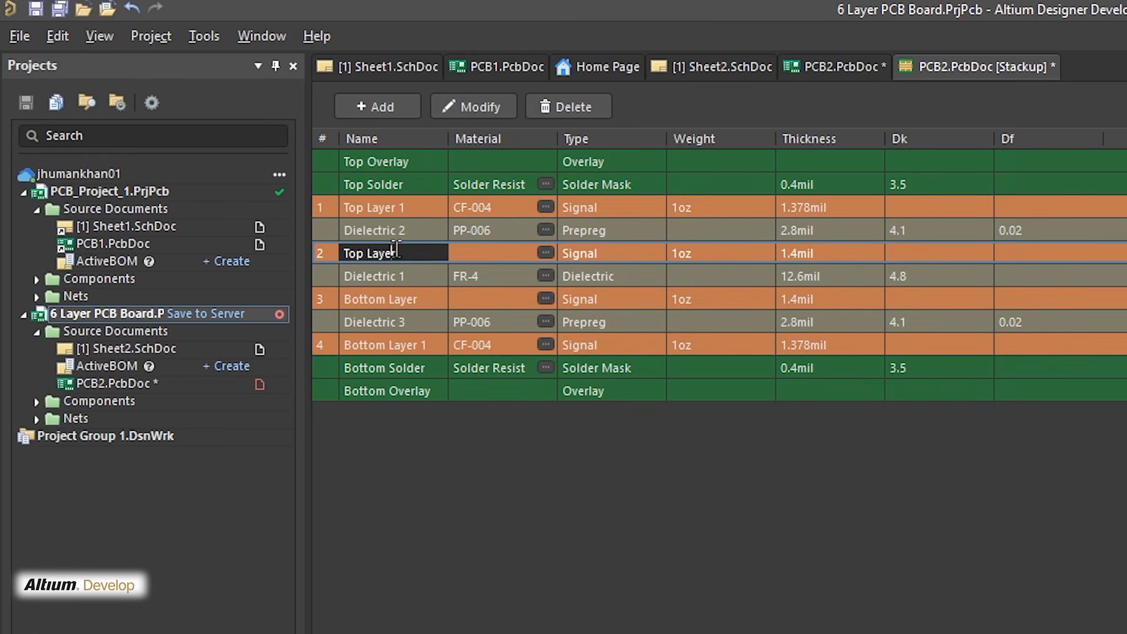
key("ctrl+a")
type("GND")
left_click(405, 207)
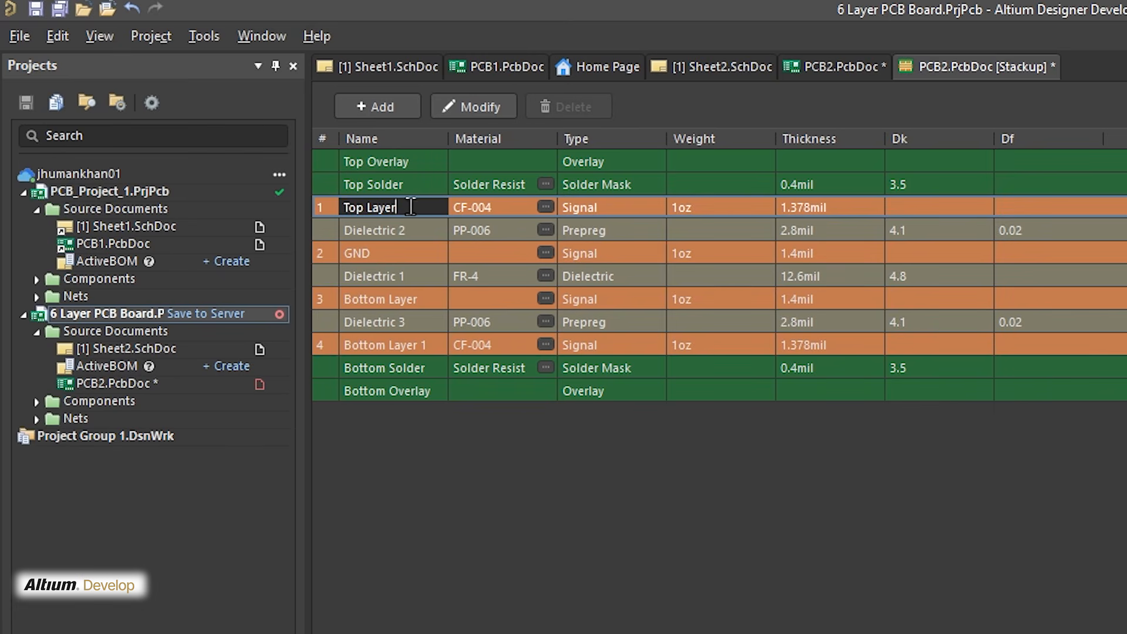
Rename the third signal layer as Power
left_click(392, 301)
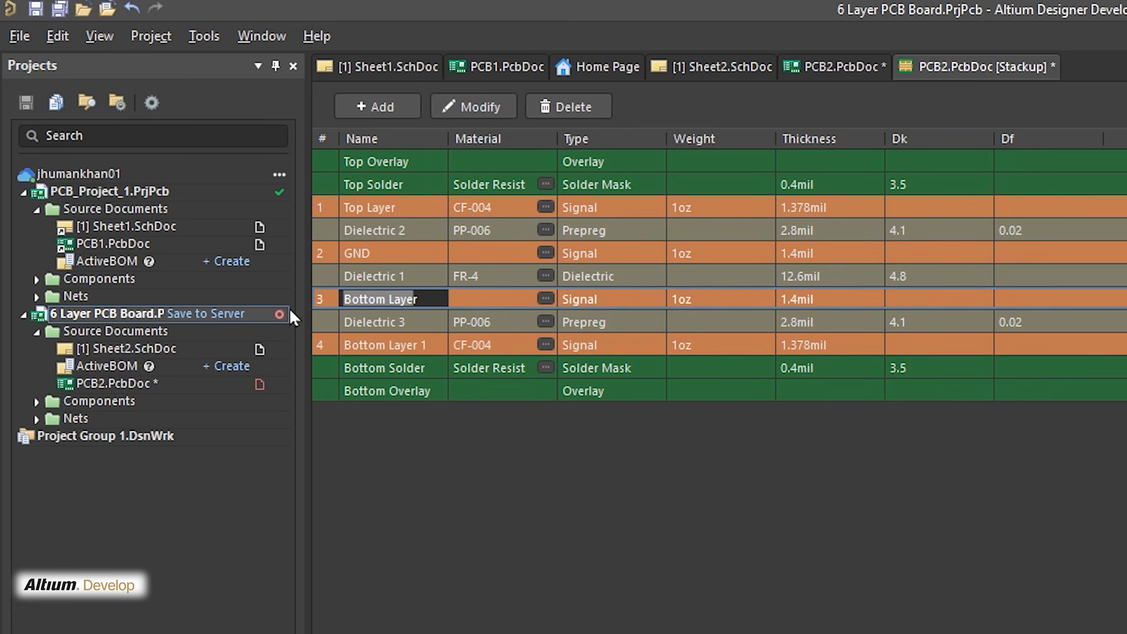
type("r")
key("BackSpace")
type("P")
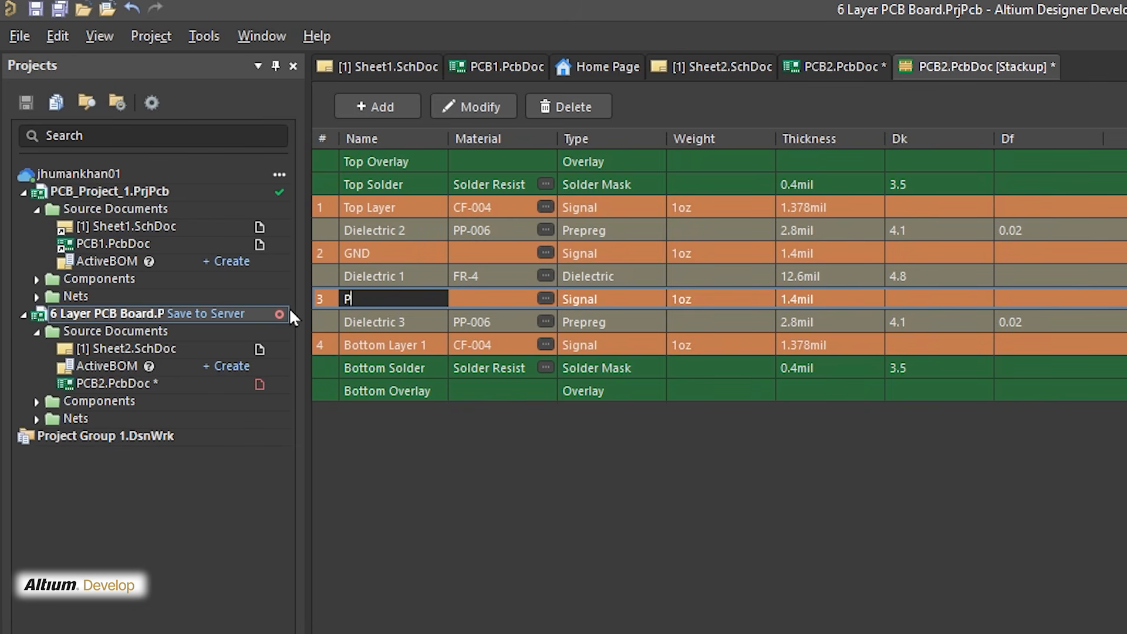
type("ower")
Rename the fourth signal layer as Bottom Layer and save the layer stack
left_click(373, 416)
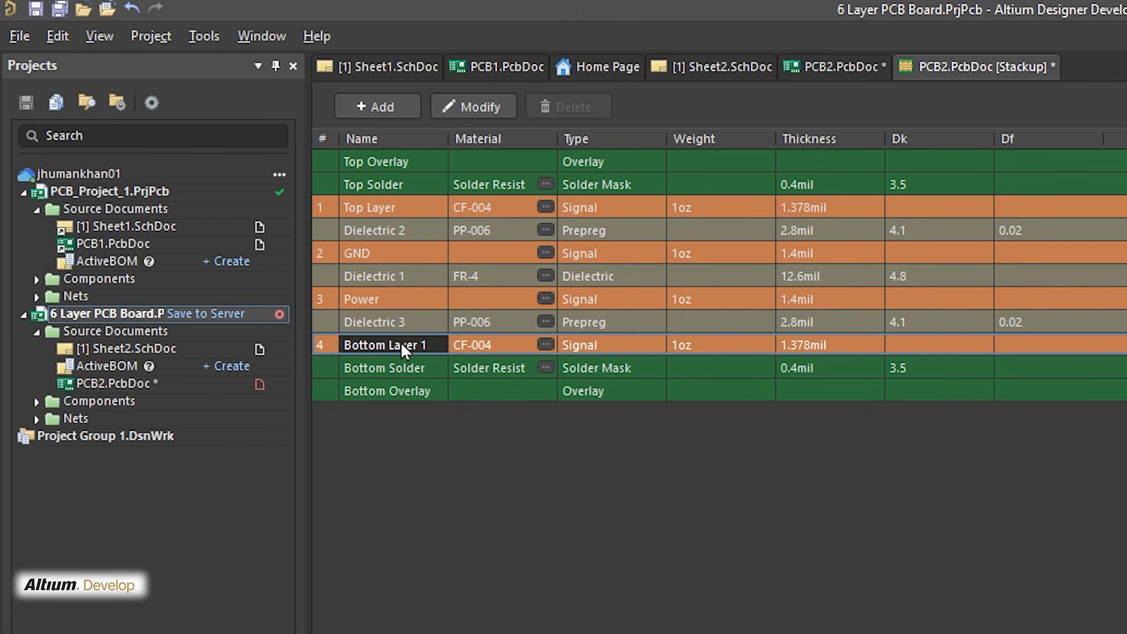
double_click(437, 344)
key("BackSpace")
key("BackSpace")
left_click(366, 206)
left_click(392, 256)
left_click(381, 296)
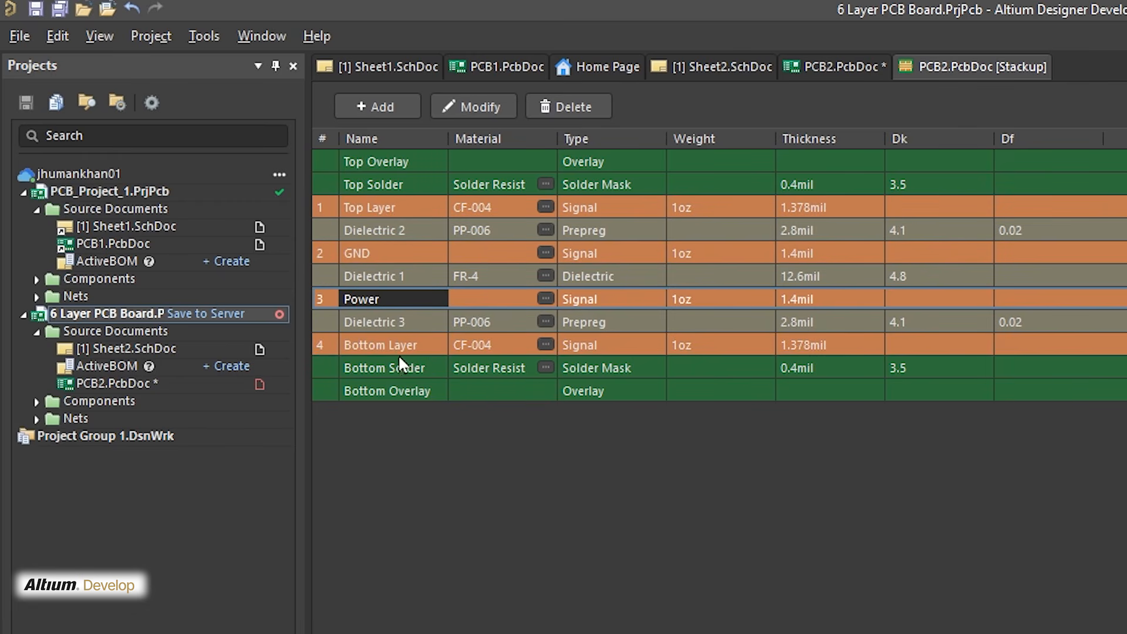
left_click(398, 352)
left_click(407, 209)
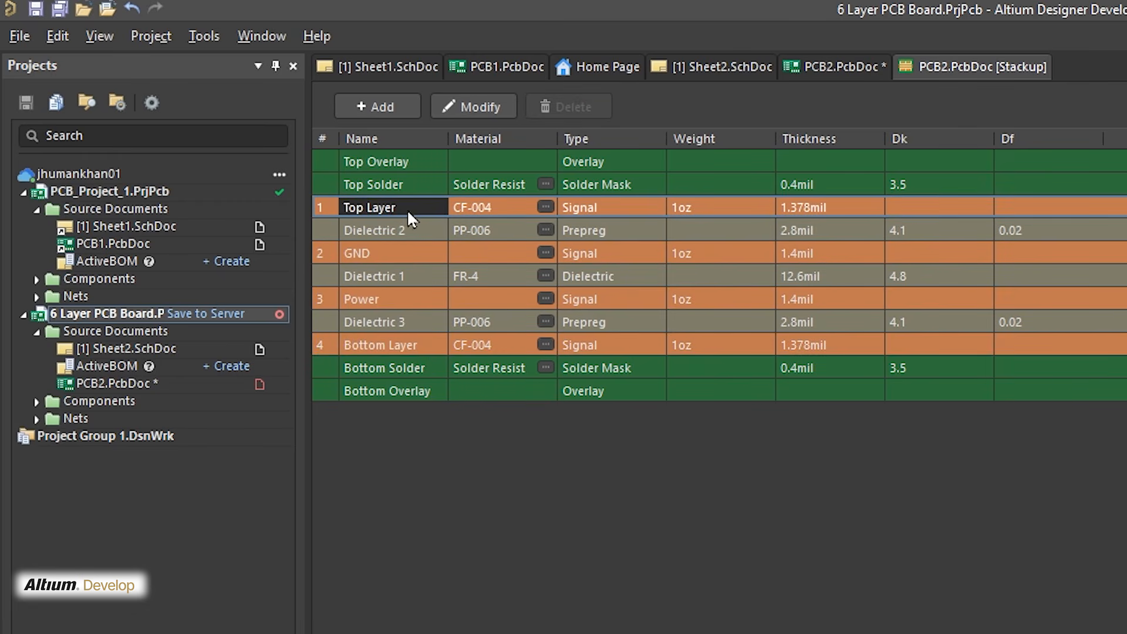
Switch from the layer stack to the PCB2.PcbDoc layout, save it and make GND the active layer
left_click(378, 349)
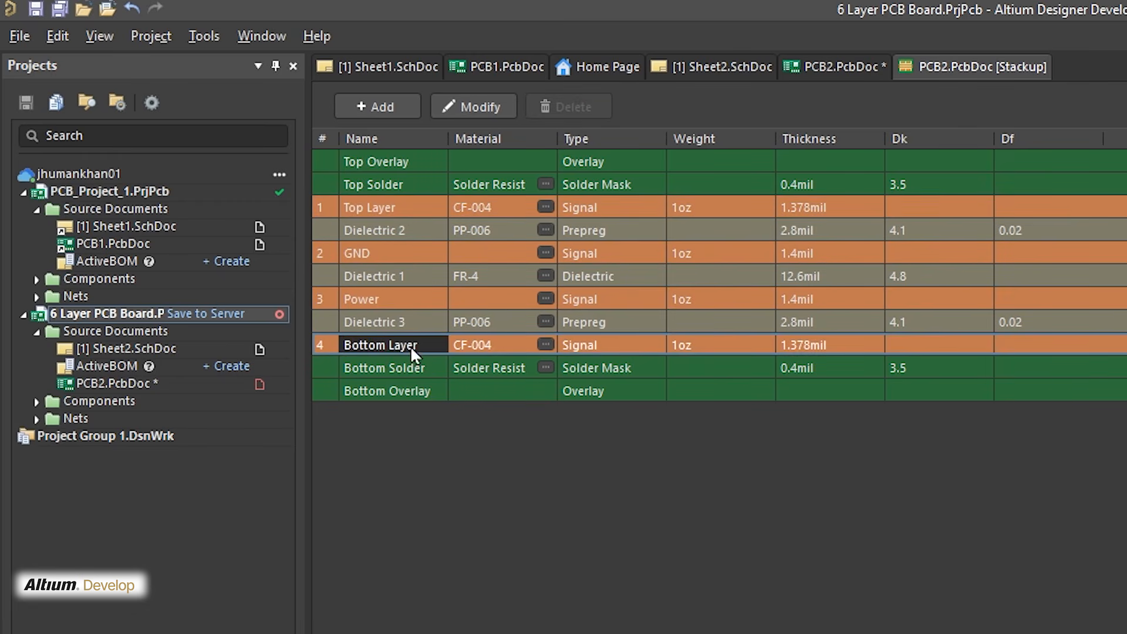
left_click(393, 200)
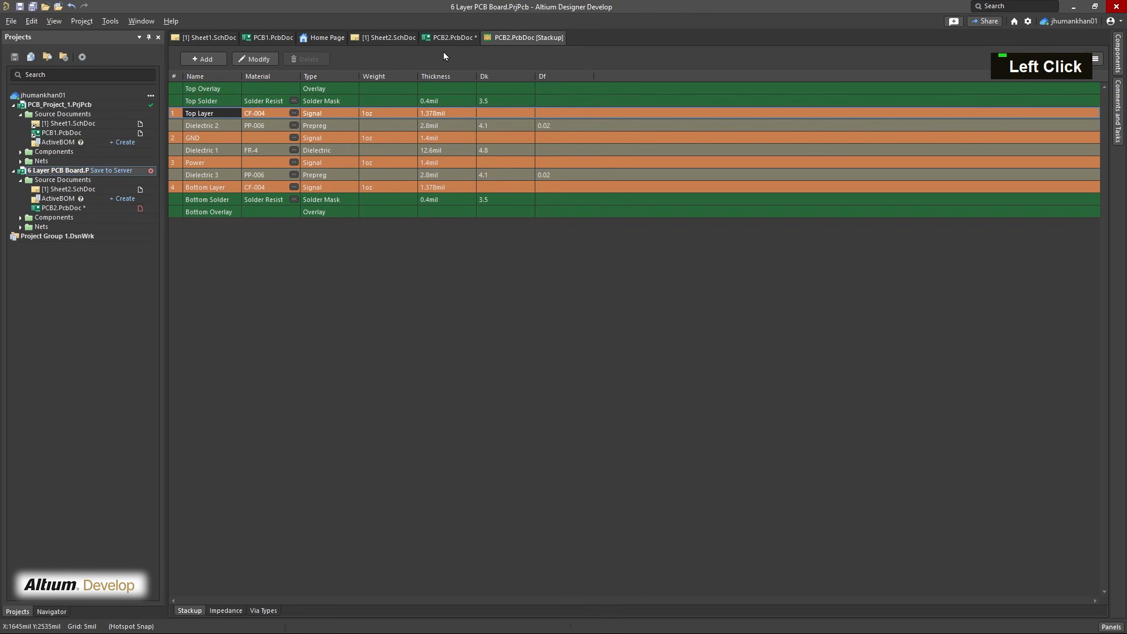
left_click(443, 38)
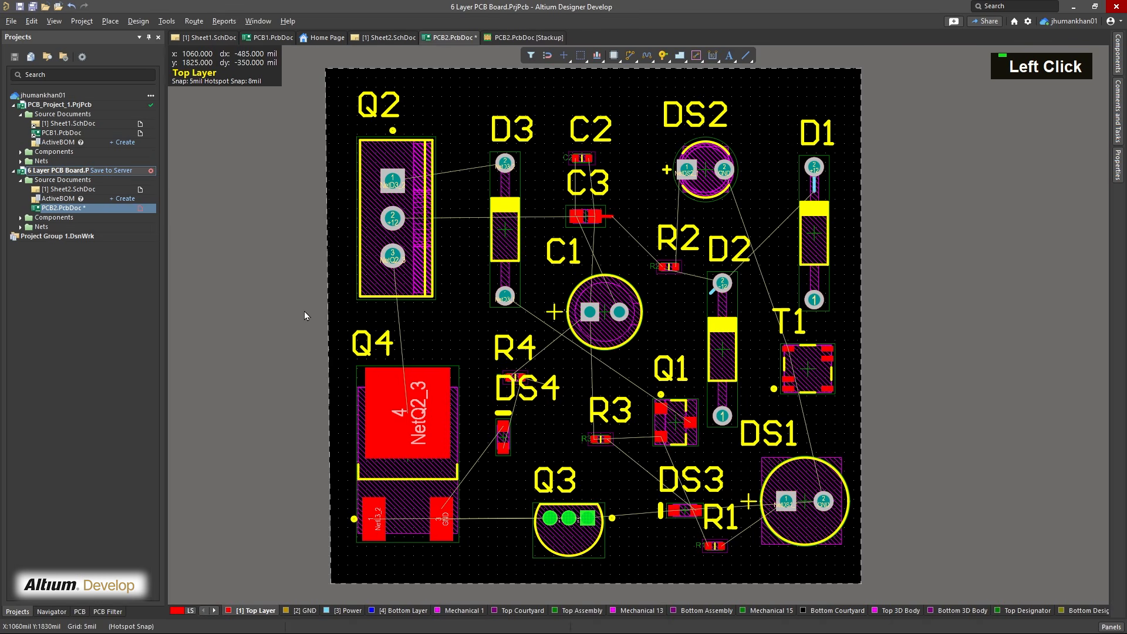
key("ctrl")
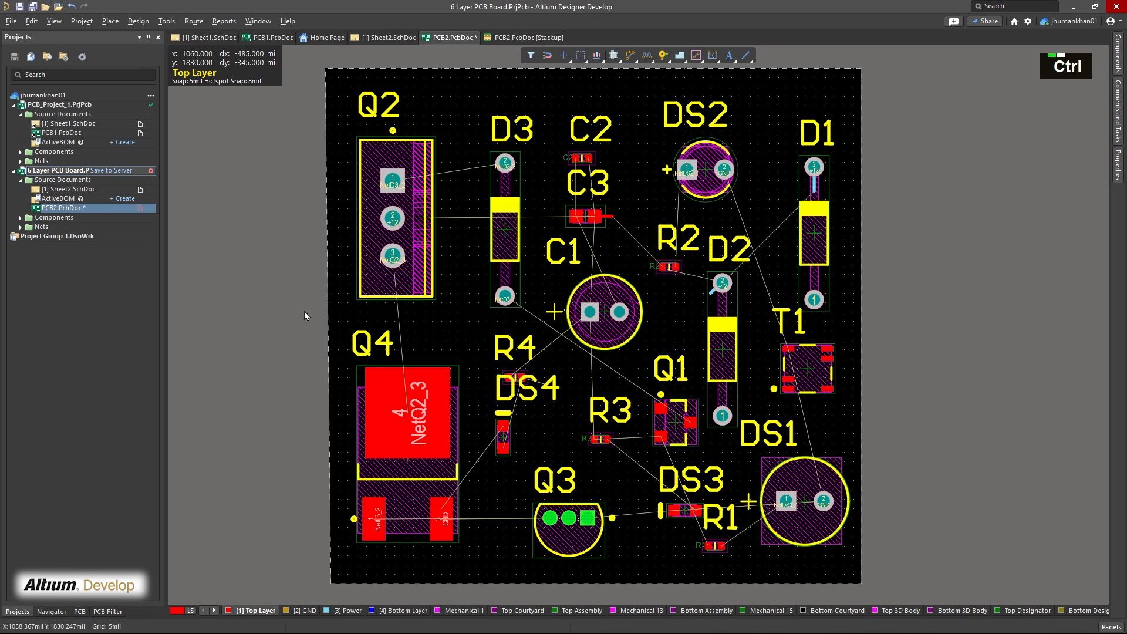
key("ctrl+s")
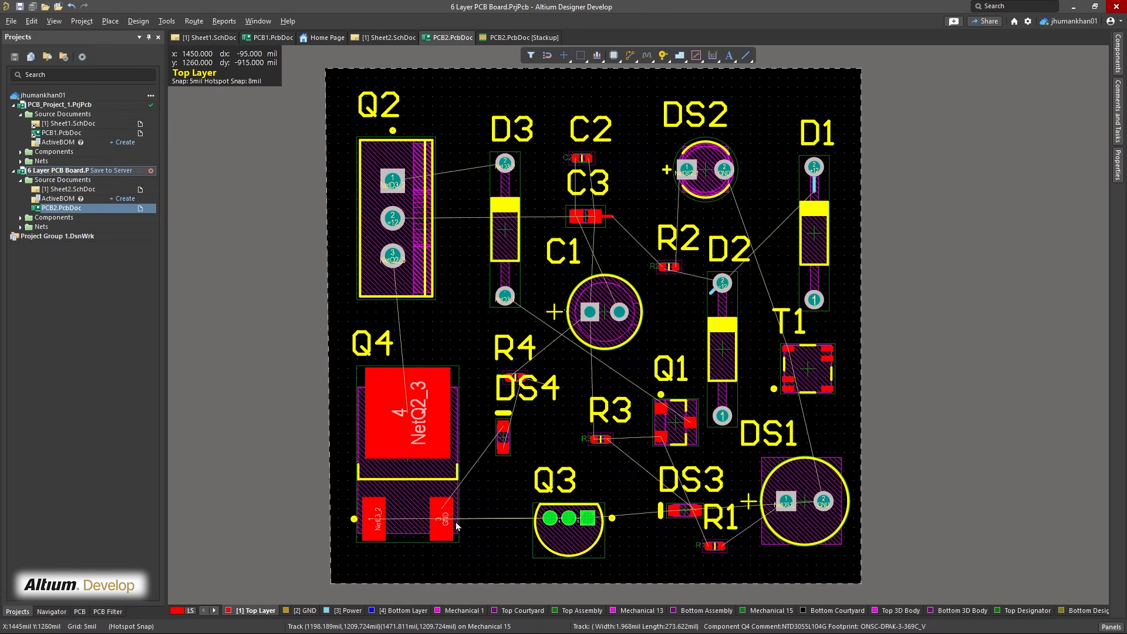
right_click_drag(456, 523, 395, 551)
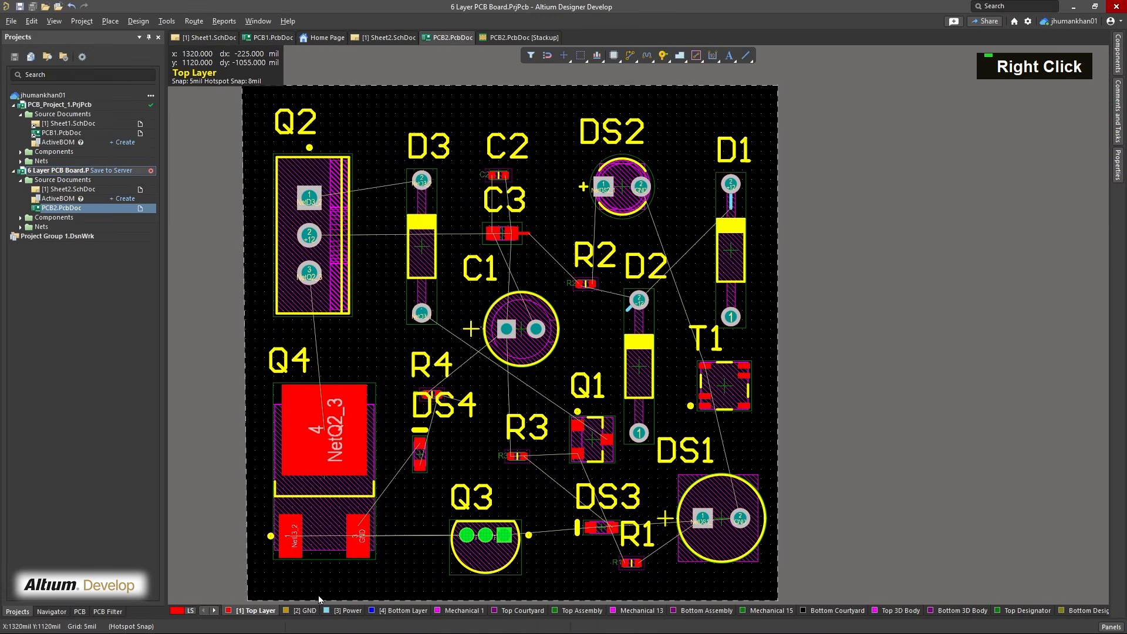
left_click(303, 610)
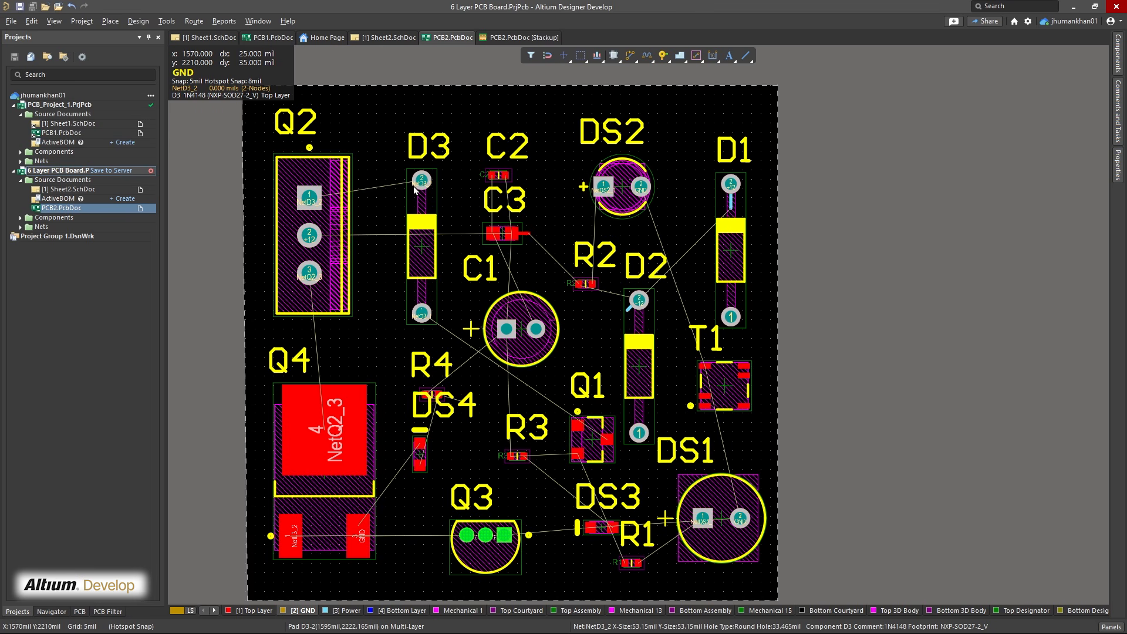
Set the thickness of the Power and GND signal layers to 10 mil in the layer stack and save the board document
left_click(508, 38)
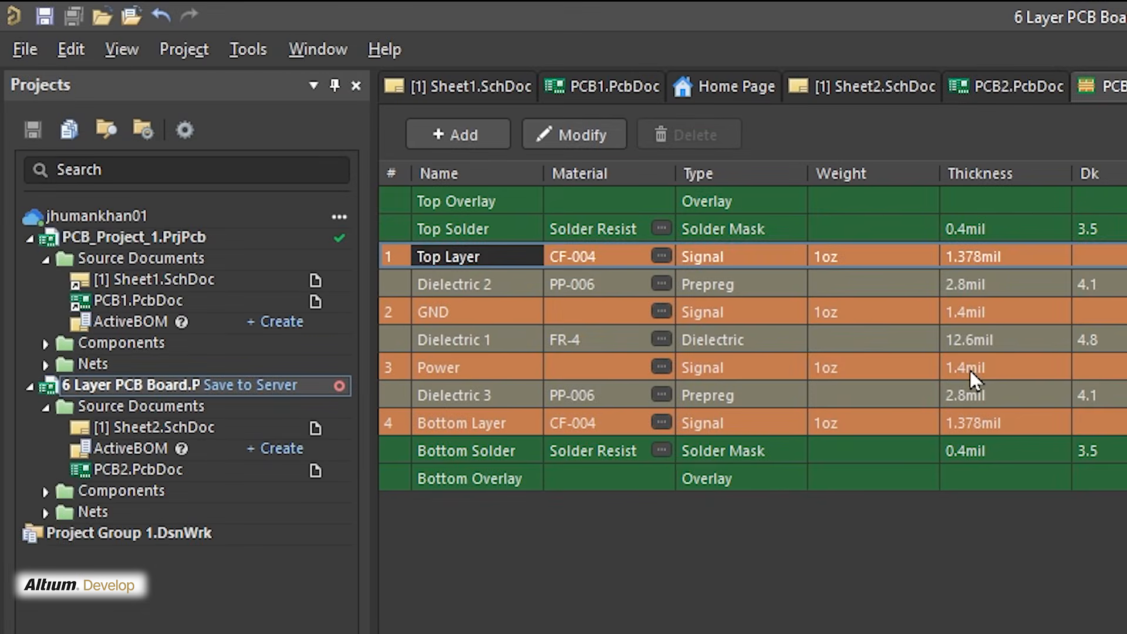
left_click(431, 164)
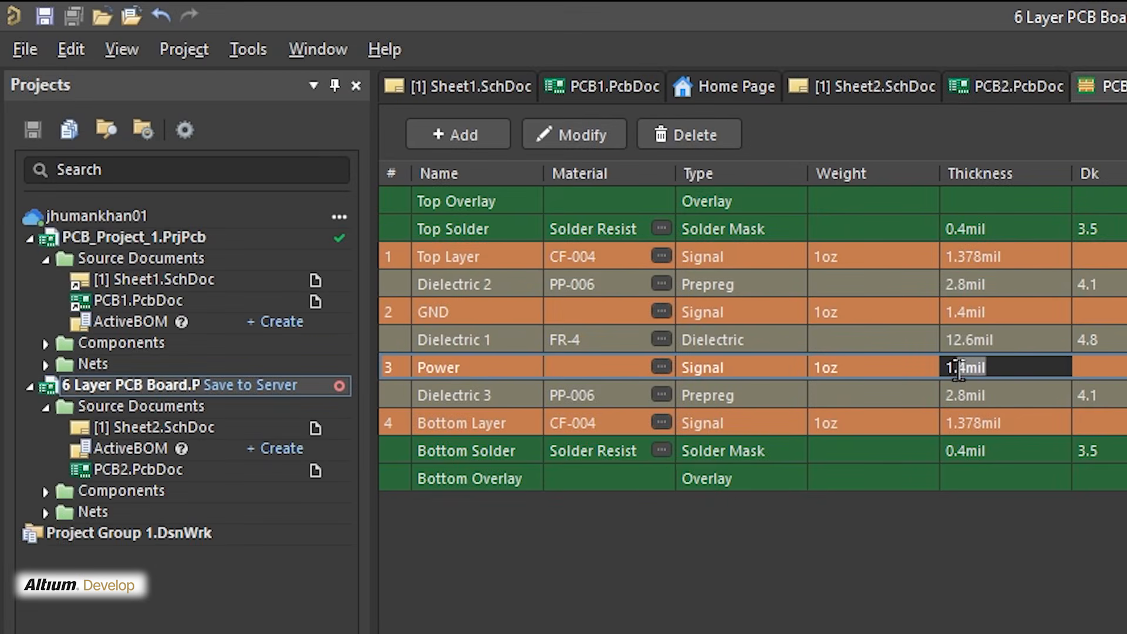
left_click_drag(966, 369, 931, 372)
type("10")
key("Return")
left_click(963, 311)
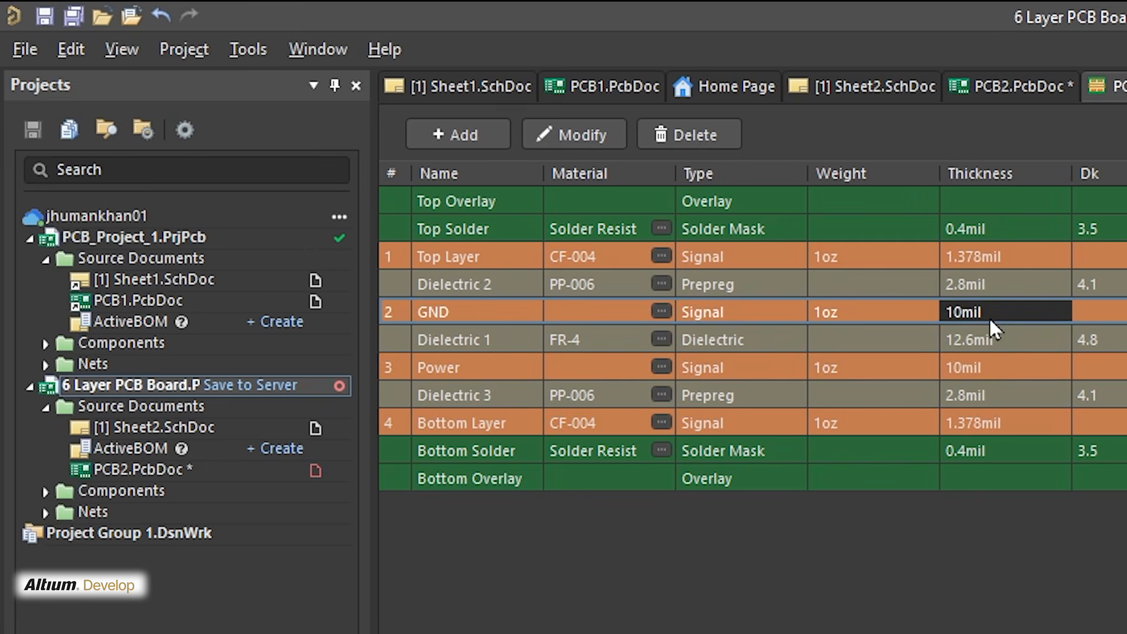
left_click(981, 366)
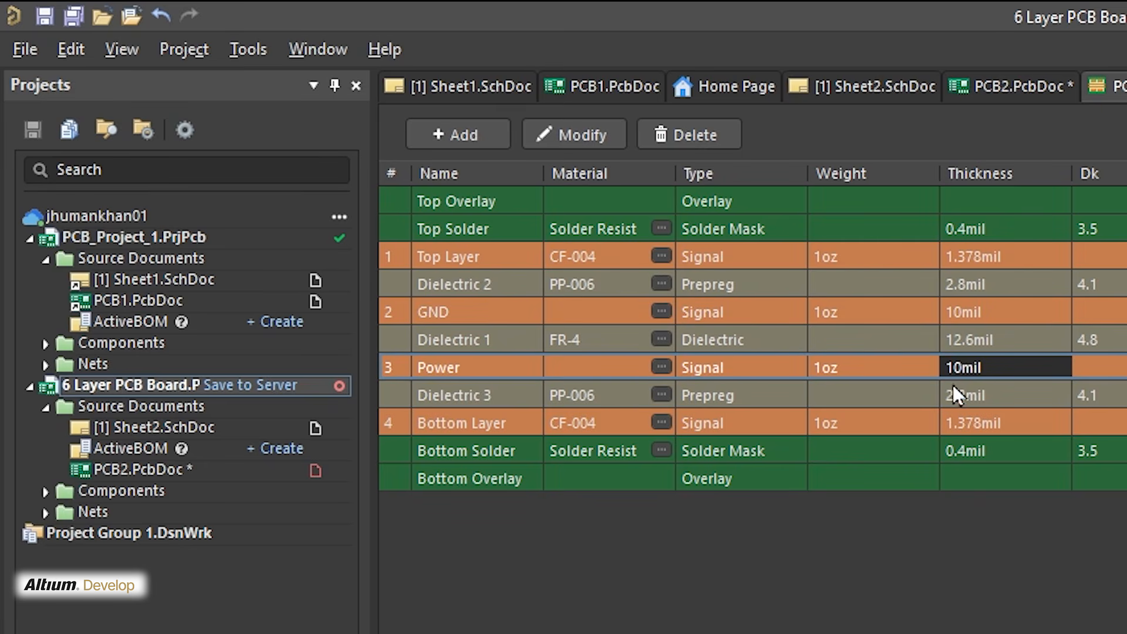
left_click(1012, 83)
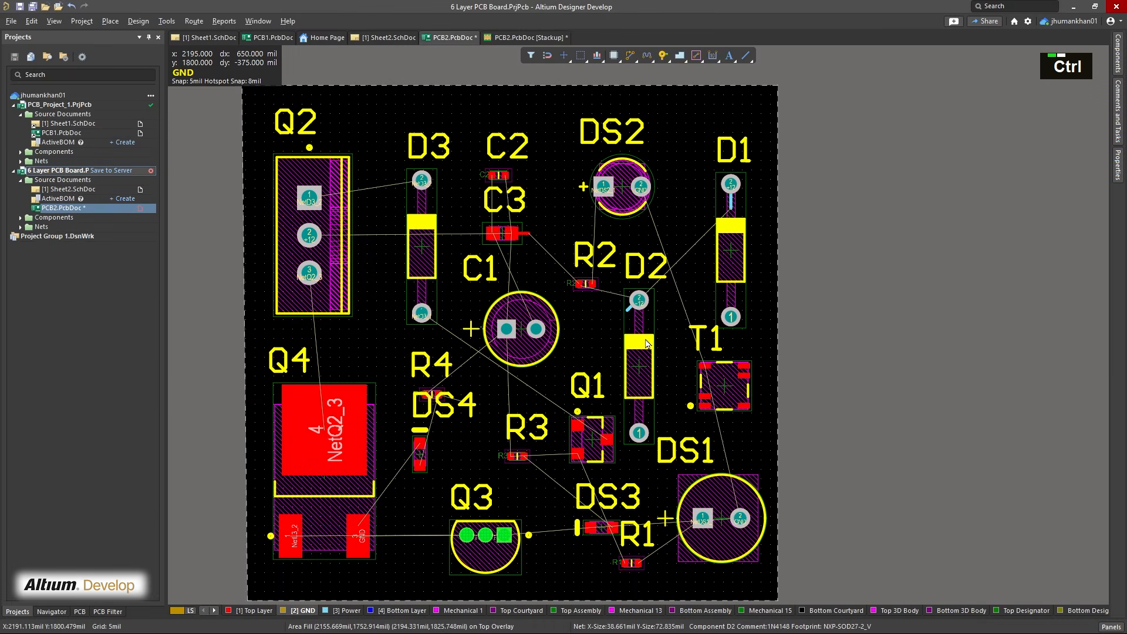
key("ctrl+s")
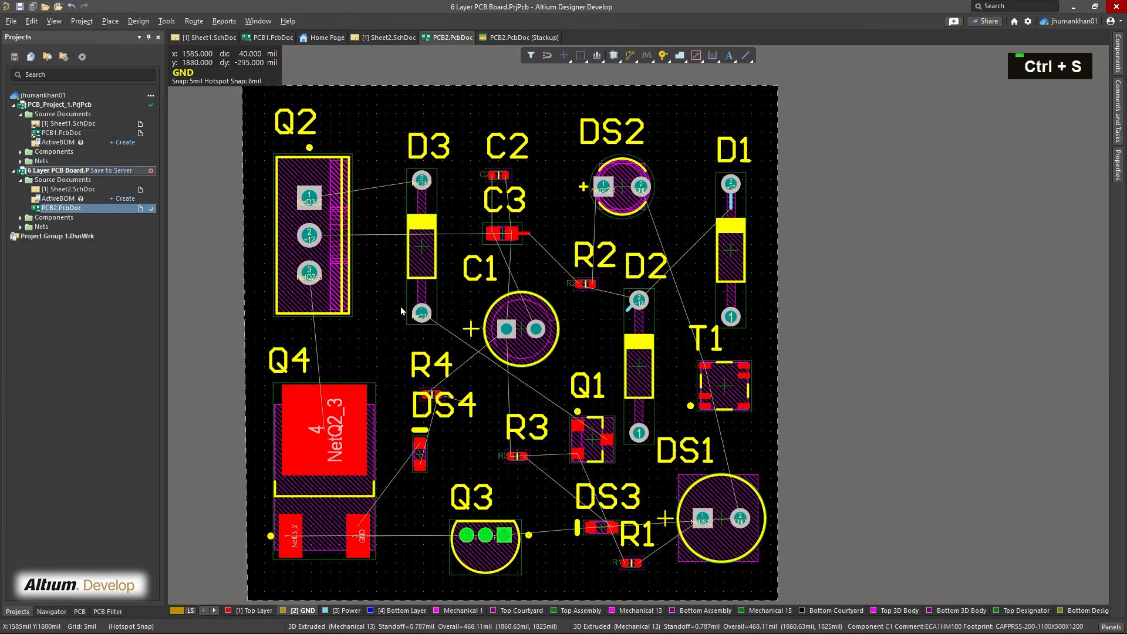
Route a GND track on the GND layer from DS2 pad 2, around D1 and T1 along the board edge, to DS1 pad 2
scroll(467, 248, "up", 2, "ctrl")
right_click_drag(467, 247, 485, 358)
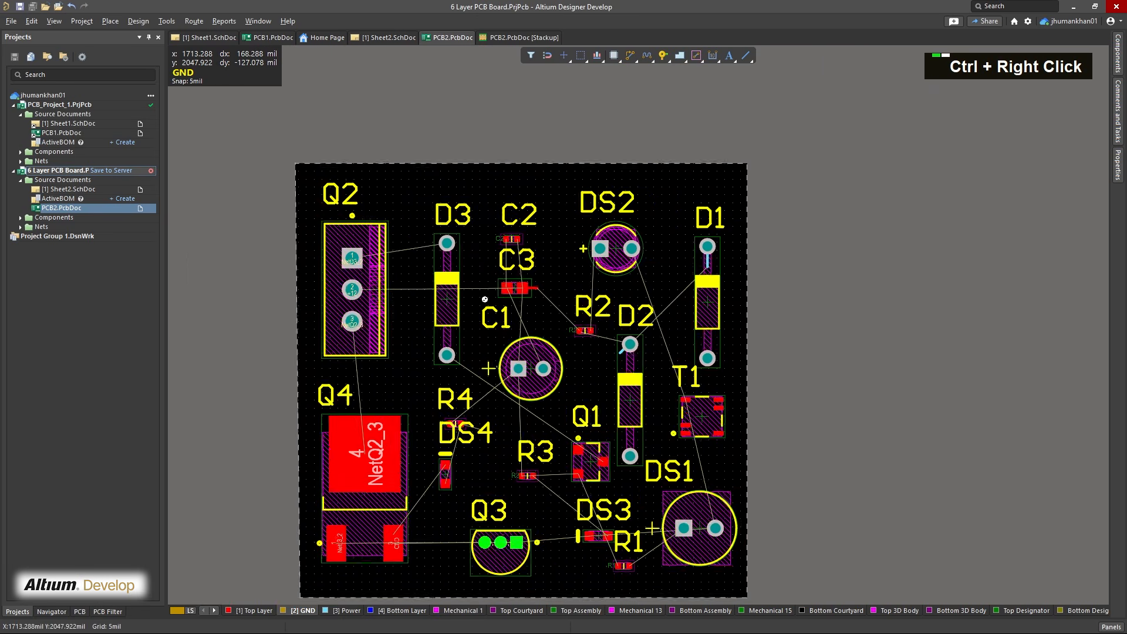
right_click_drag(485, 300, 618, 416, "ctrl")
right_click_drag(875, 374, 407, 347)
right_click_drag(656, 353, 523, 158)
right_click_drag(675, 558, 711, 156)
right_click_drag(729, 310, 705, 587)
scroll(641, 418, "up", 6)
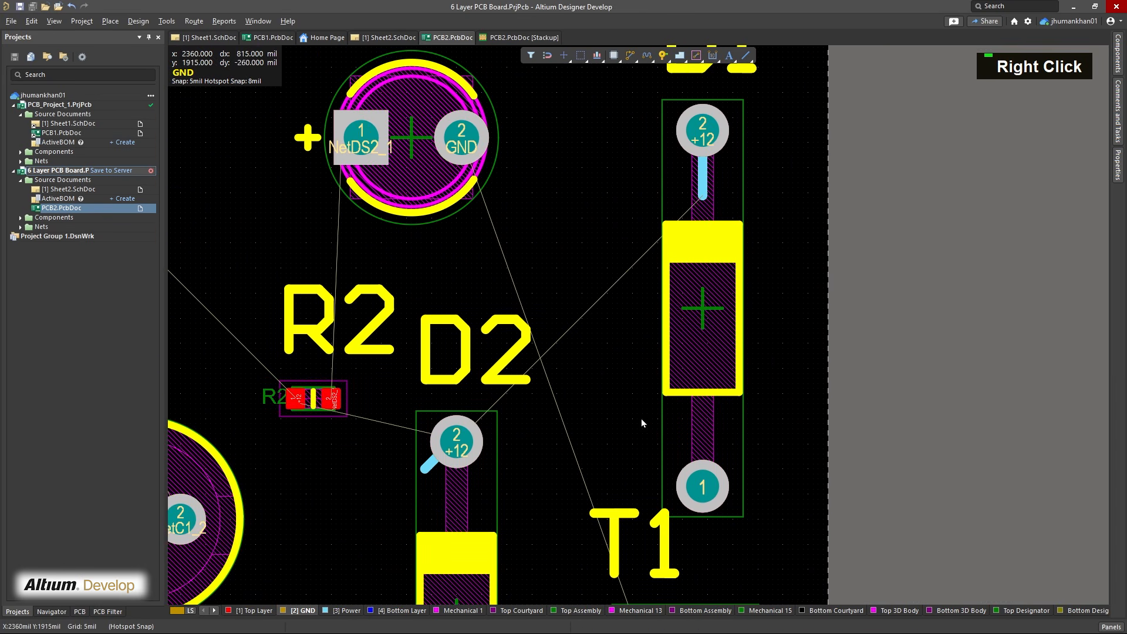
key("ctrl+w")
left_click(464, 264)
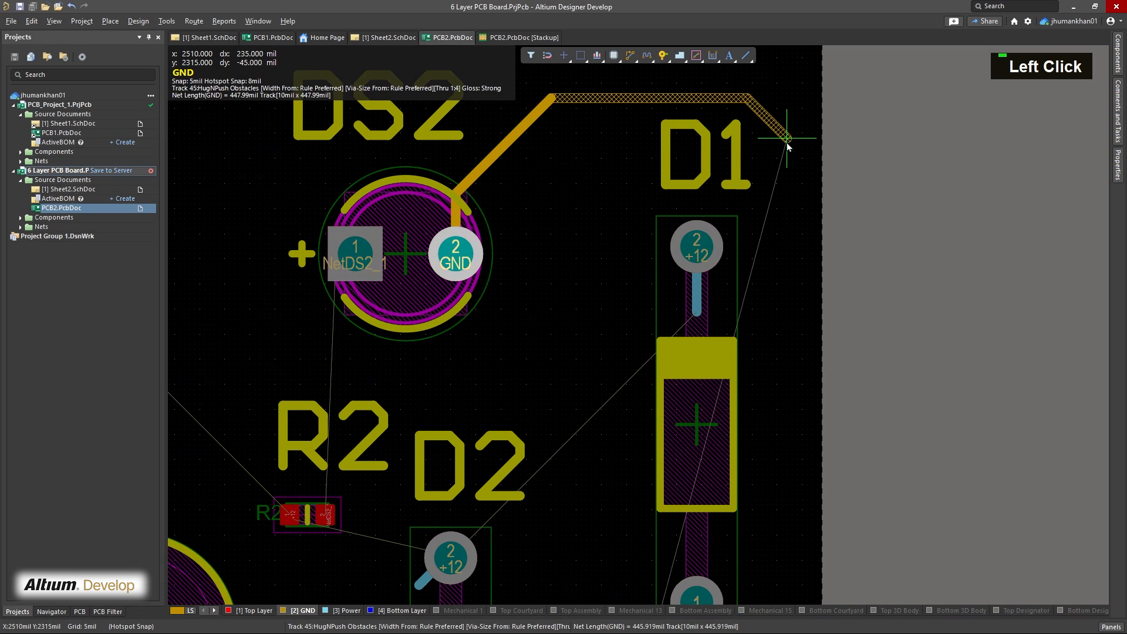
left_click(797, 171)
right_click_drag(792, 414, 751, 82)
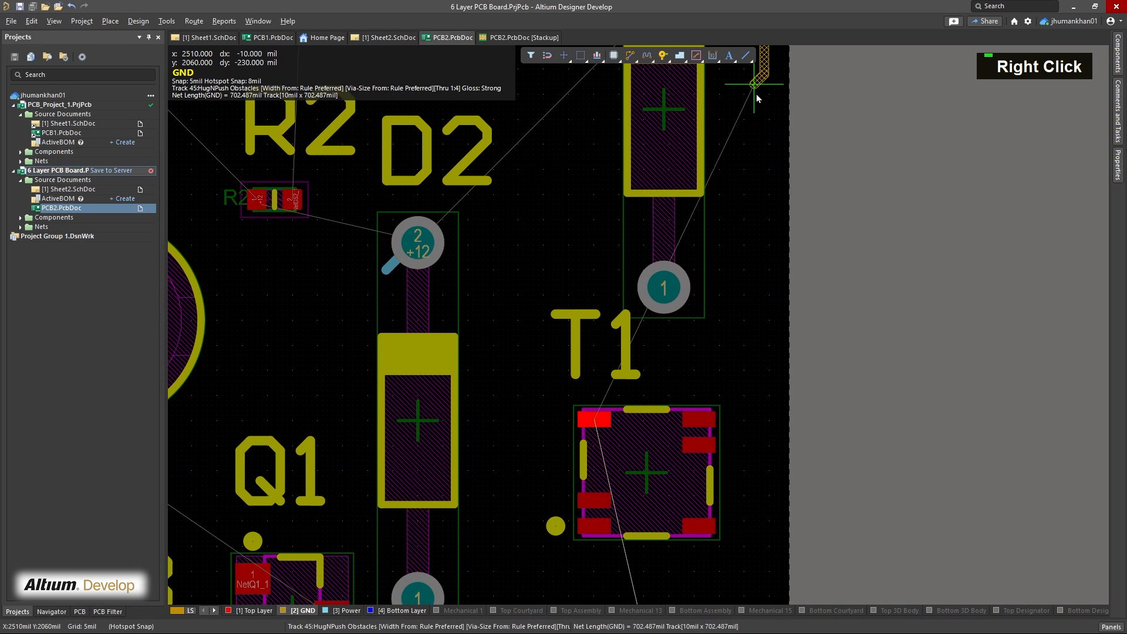
right_click_drag(725, 519, 701, 264)
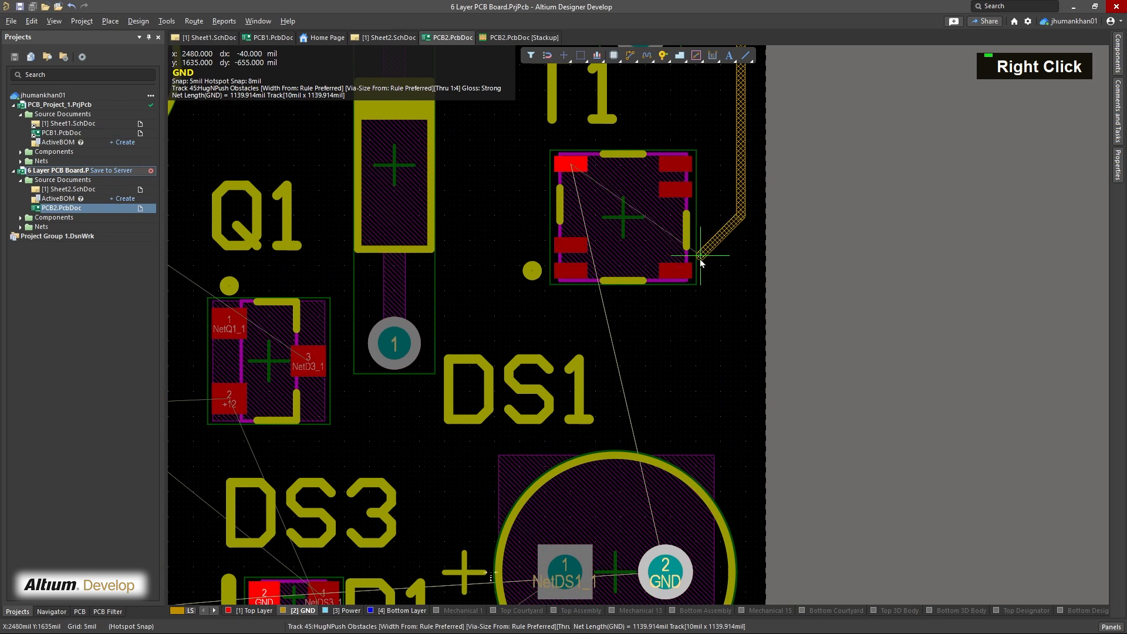
left_click(665, 573)
right_click(673, 411)
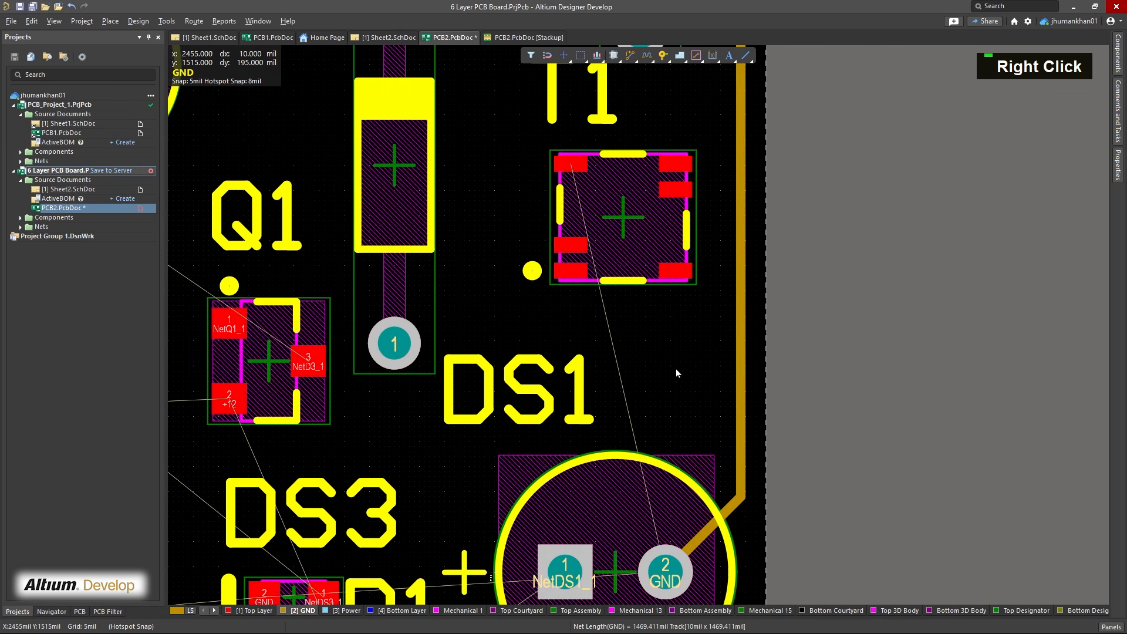
Make Power the active layer and route the +12 track from D2 pad 2 to D1 pad 2
right_click_drag(676, 333, 699, 515)
right_click_drag(669, 266, 665, 382)
mouse_move(688, 245)
right_mouse_down()
mouse_move(685, 361)
mouse_move(676, 355)
right_mouse_up()
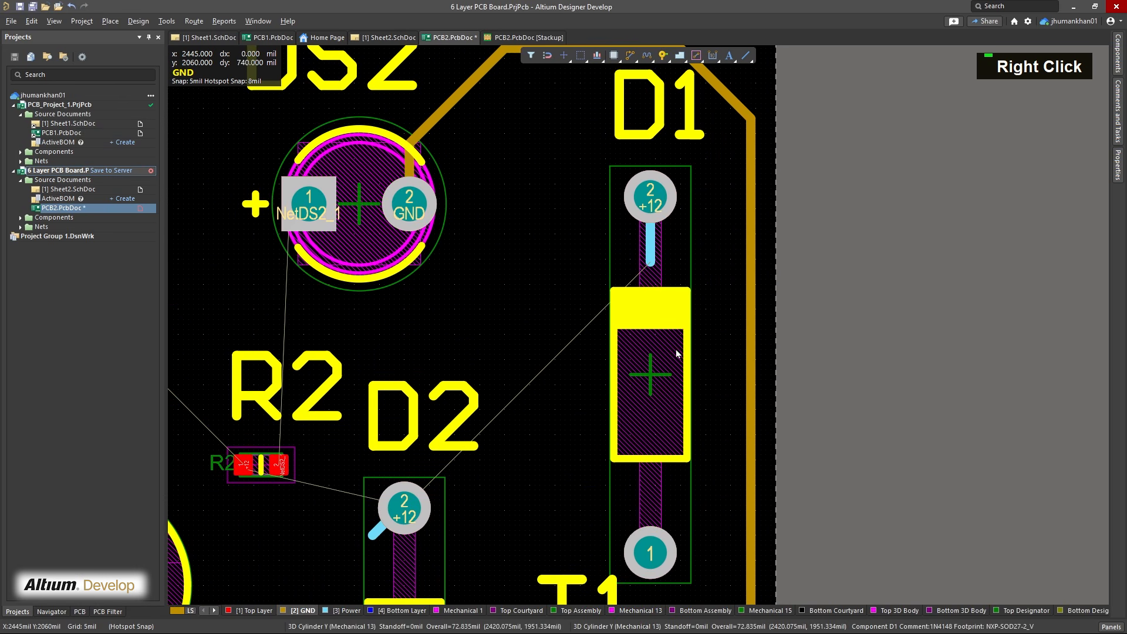
right_click_drag(673, 271, 667, 364)
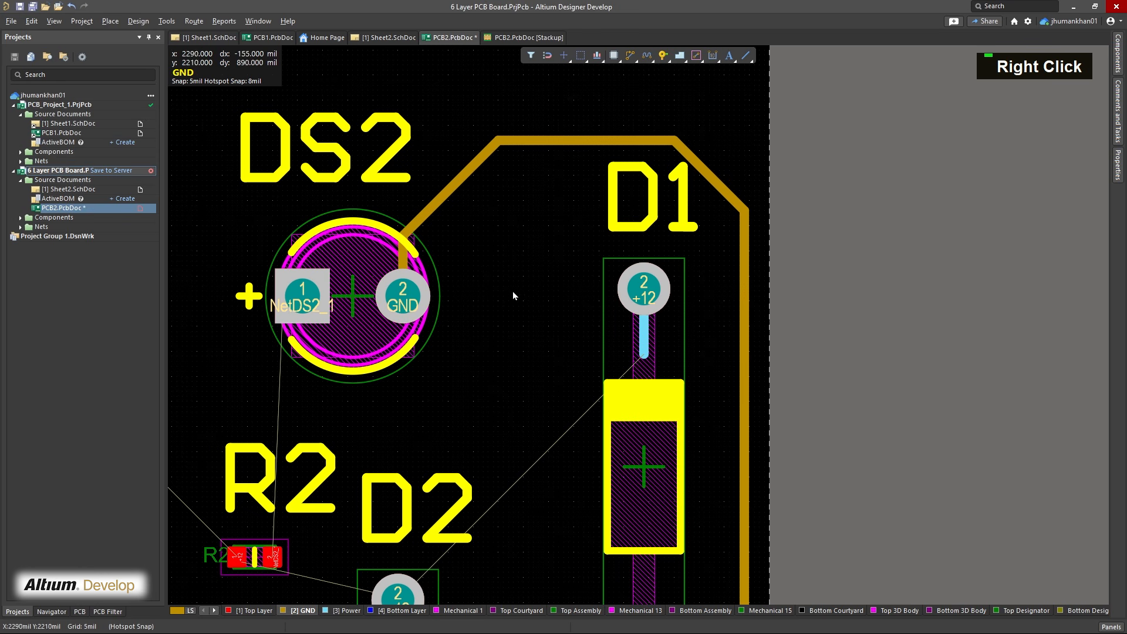
left_click(350, 615)
right_click_drag(446, 373, 622, 411)
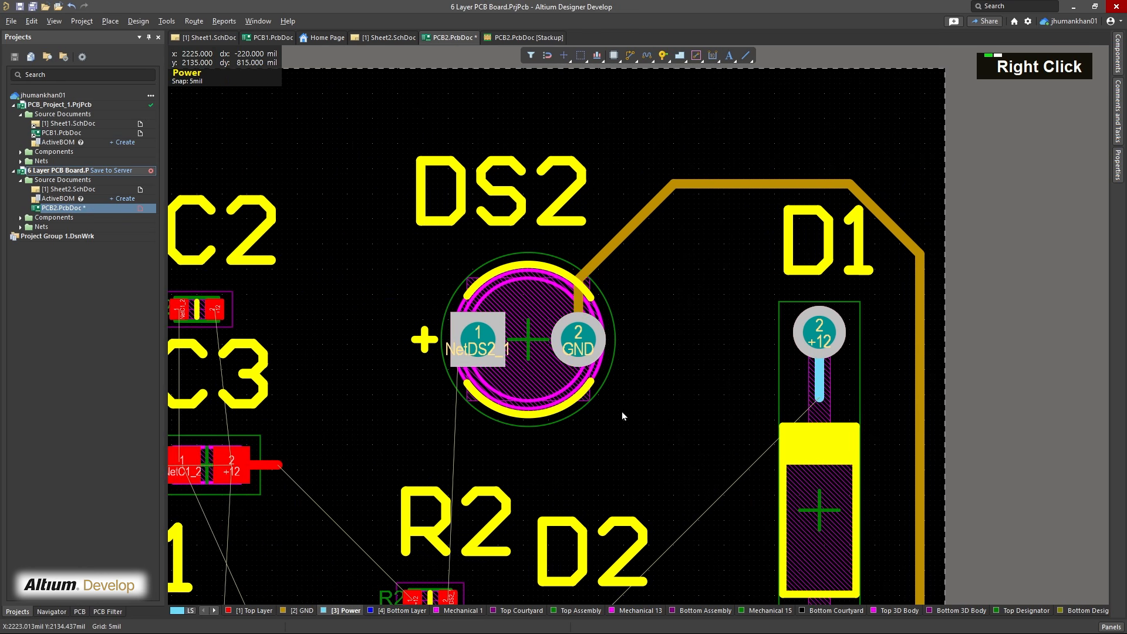
scroll(622, 411, "down", 2, "ctrl")
right_click_drag(490, 407, 643, 294, "ctrl")
right_click_drag(420, 364, 491, 298)
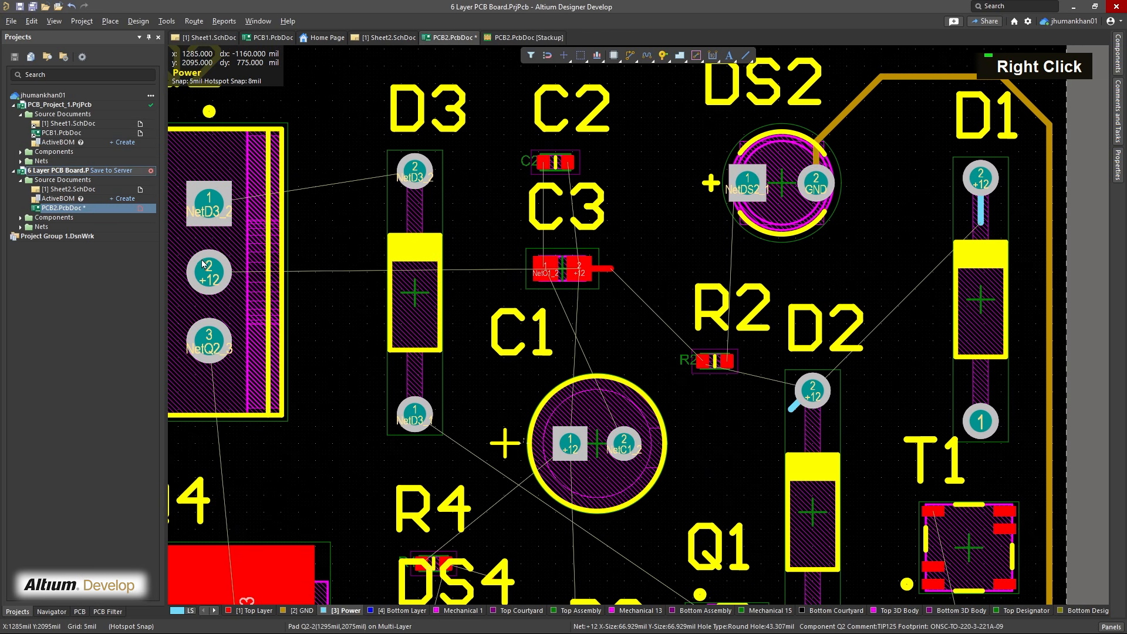
right_click_drag(358, 339, 422, 169)
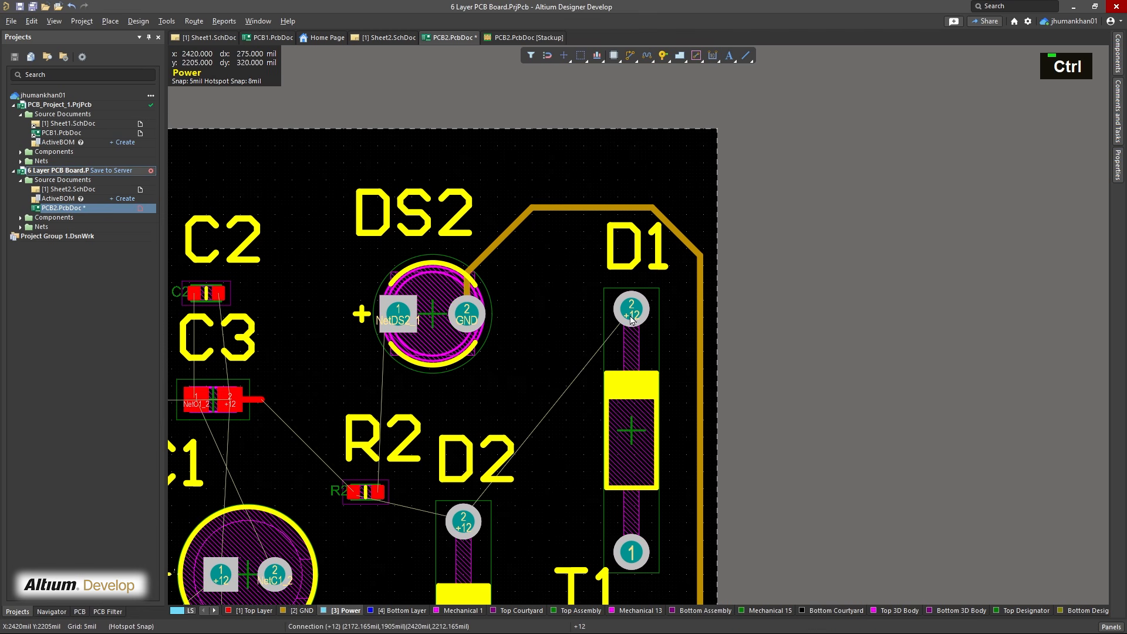
key("ctrl+w")
left_click(463, 521)
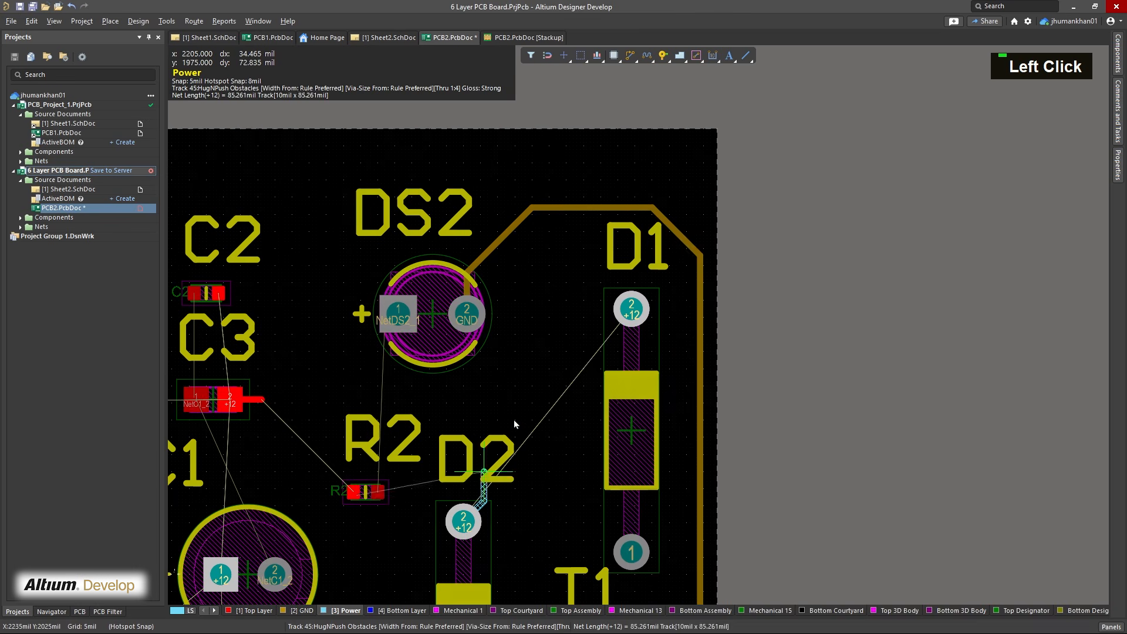
left_click(631, 311)
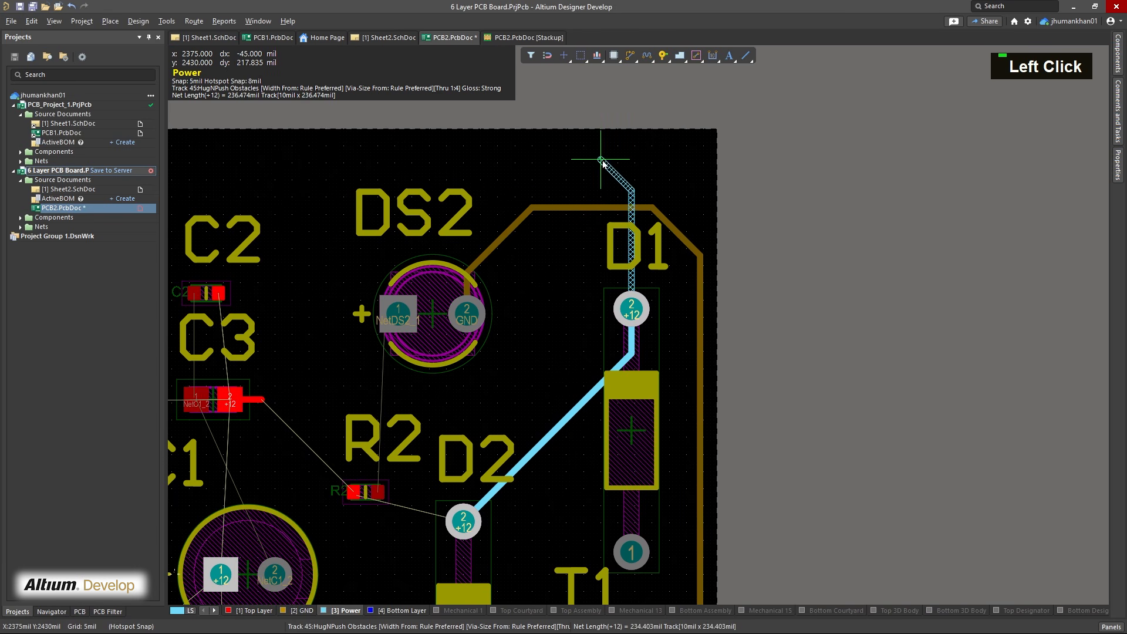
Continue the +12 track on the Power layer from D1 pad 2 along the upper board edge and around Q2 to Q2 pad 2
right_click_drag(576, 170, 824, 194)
scroll(526, 209, "down", 4)
right_click_drag(460, 199, 706, 409)
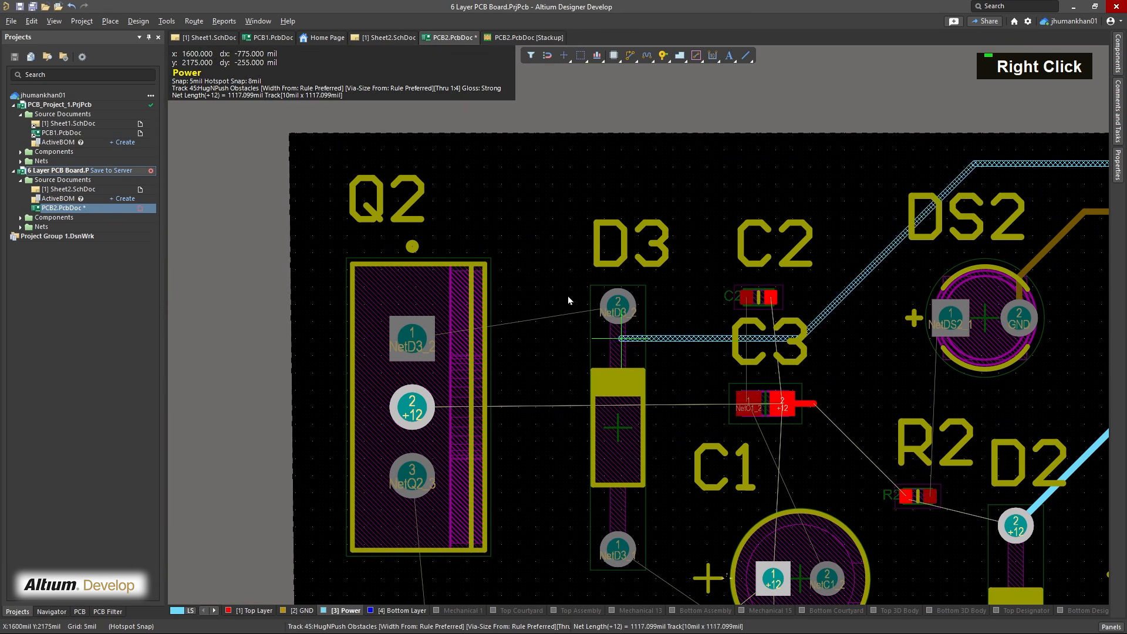
right_click_drag(370, 234, 455, 223)
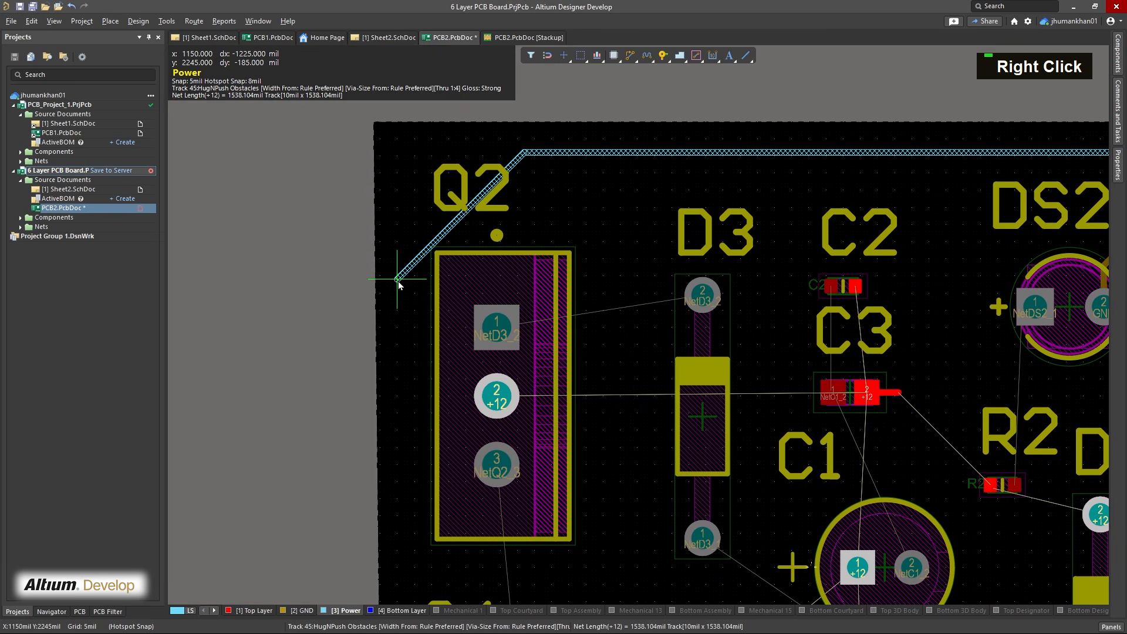
left_click(406, 268)
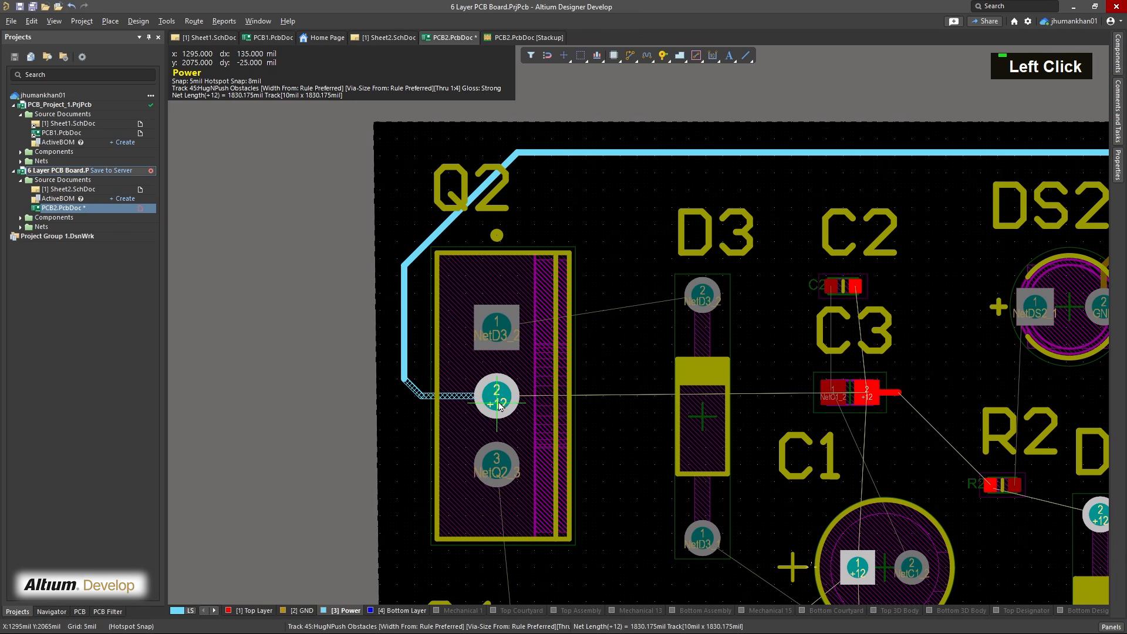
left_click(515, 411)
Route the NetD3_2 track on the Power layer from Q2 pad 1 to D3 pad 2
right_click_drag(574, 302, 477, 338)
key("ctrl+w")
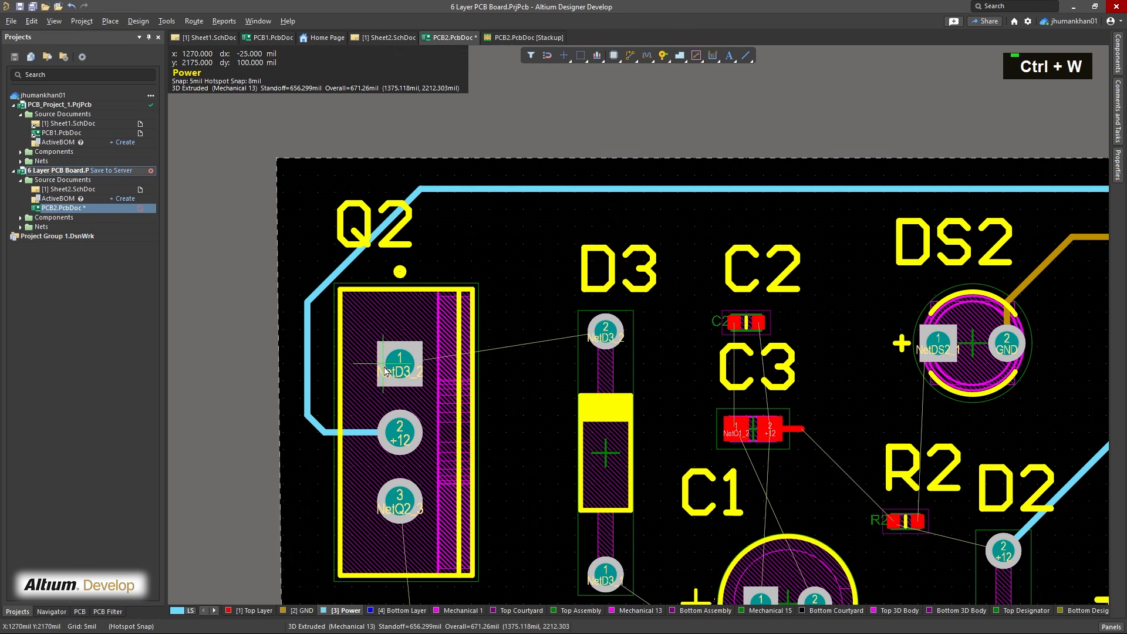
left_click(401, 368)
left_click(604, 332)
Try to route the NetQ2_3 track on the Power layer from Q2 pad 3 to Q4 pad 4
right_click_drag(548, 382, 561, 188)
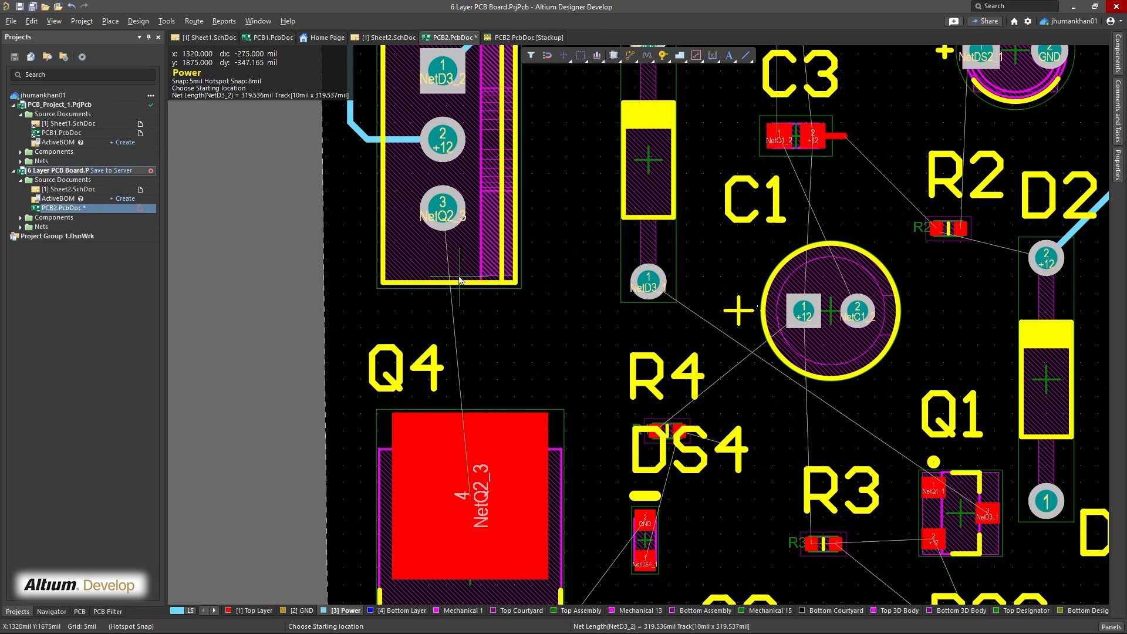
right_click_drag(446, 212, 466, 171)
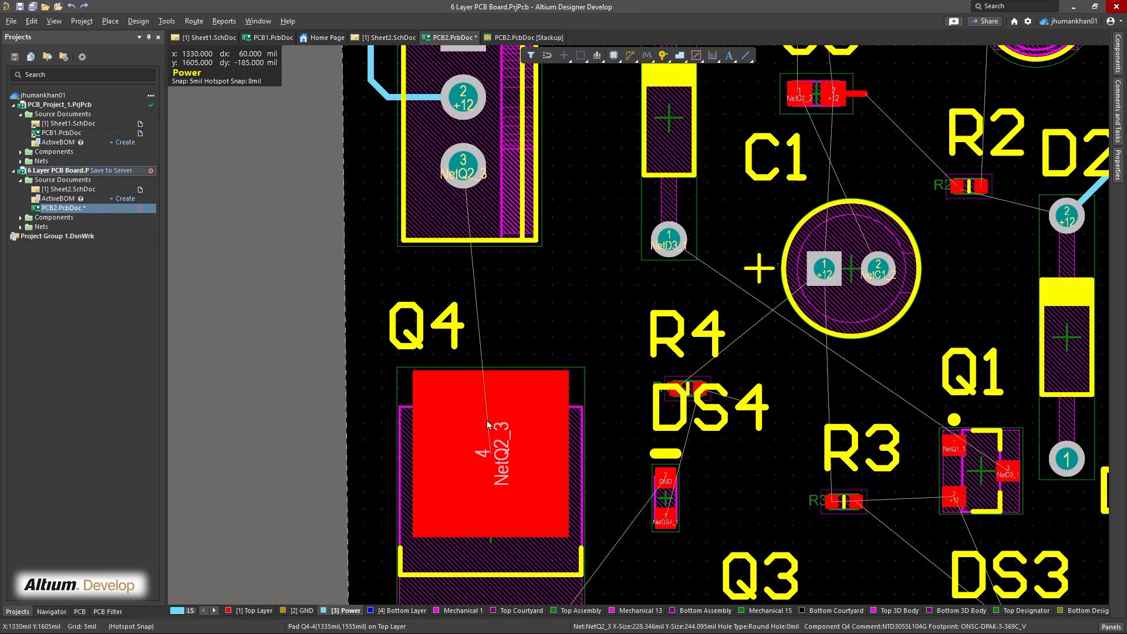
key("ctrl+w")
left_click(463, 167)
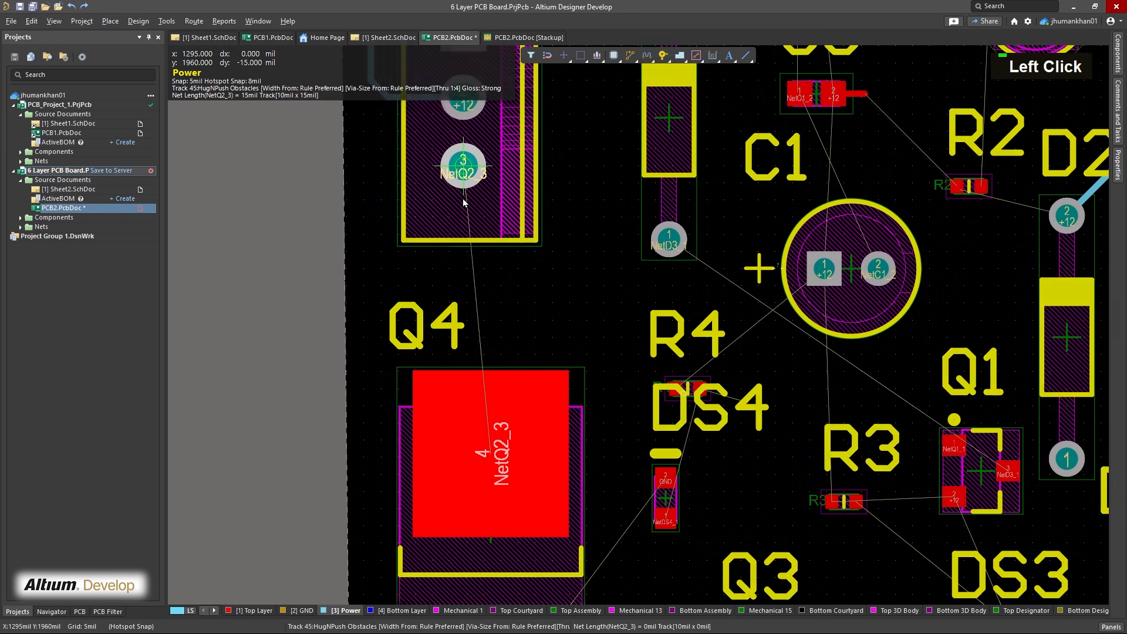
left_click(496, 456)
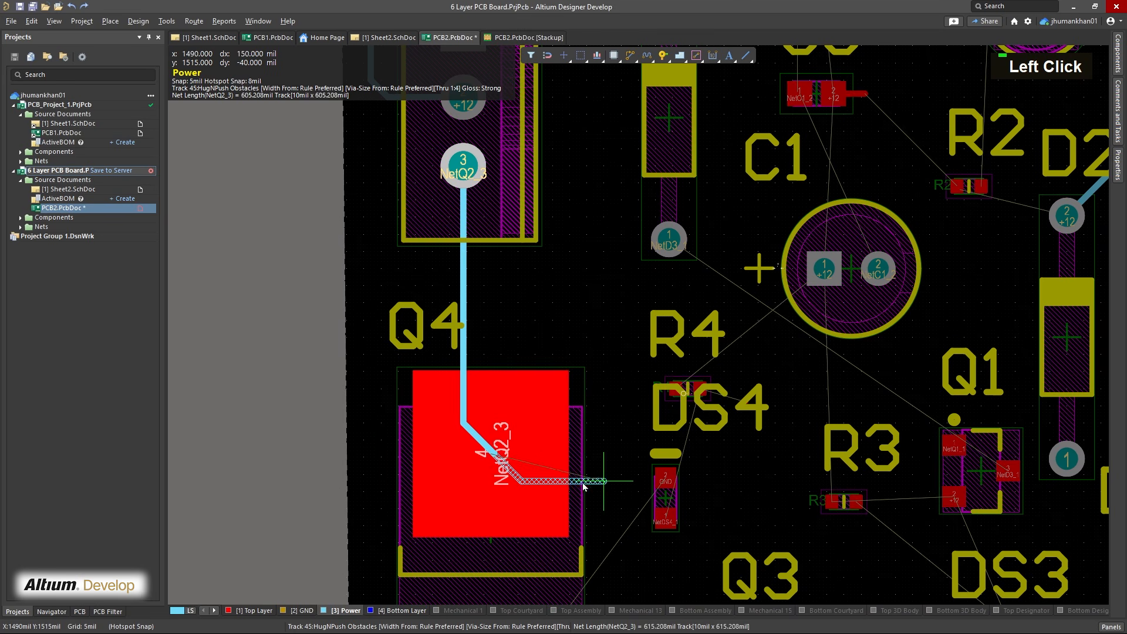
right_click_drag(609, 478, 608, 363)
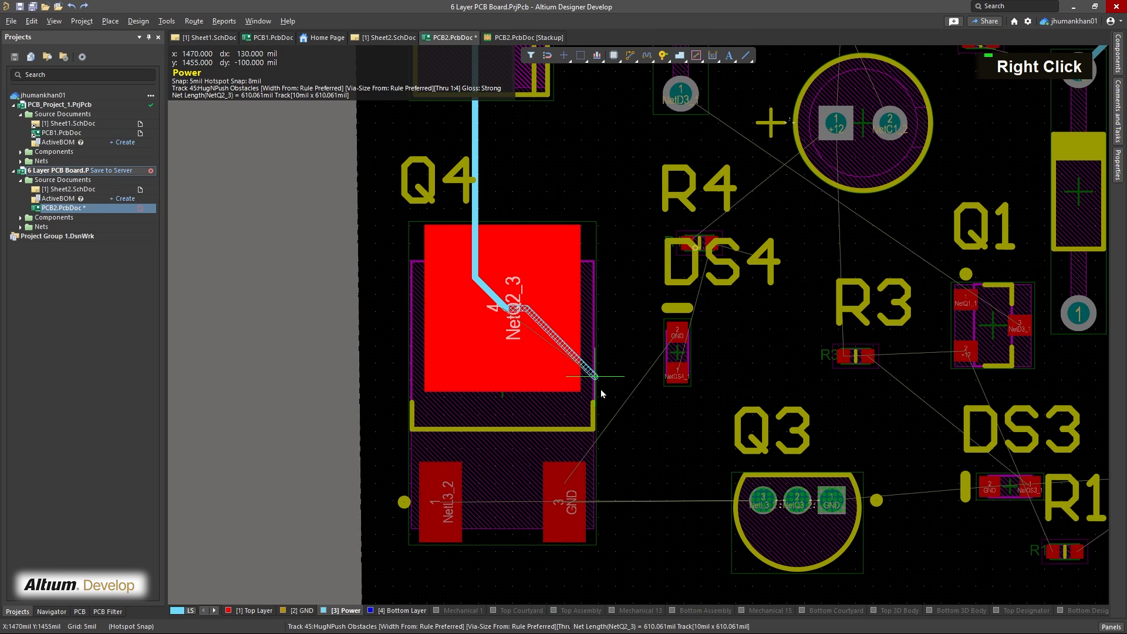
right_click(625, 362)
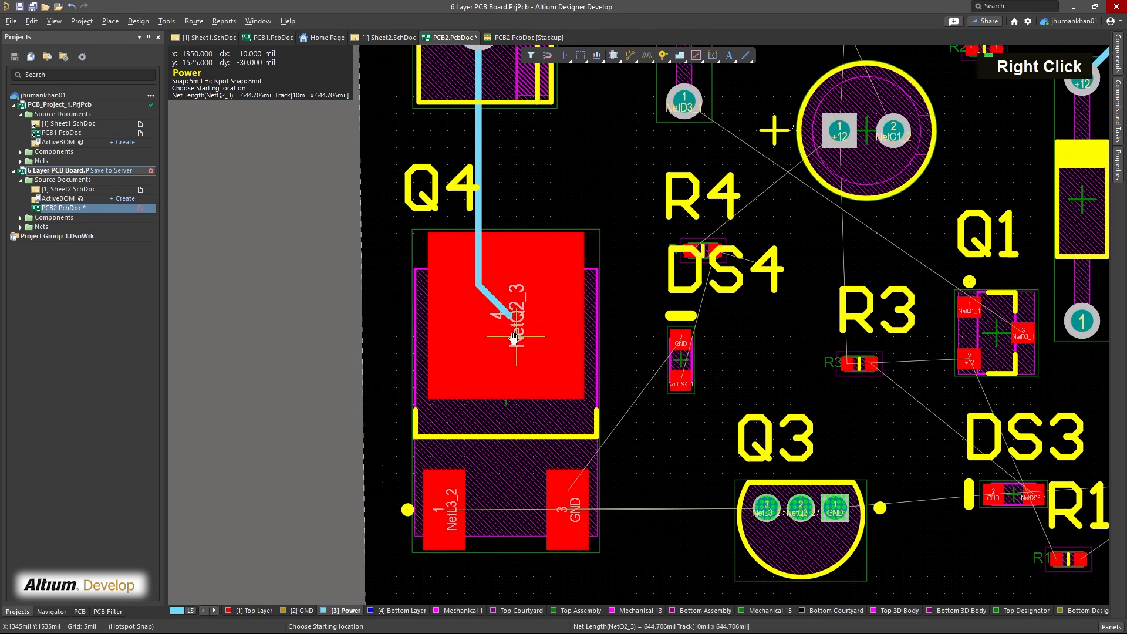
right_click_drag(499, 326, 558, 420)
right_click_drag(569, 361, 536, 367)
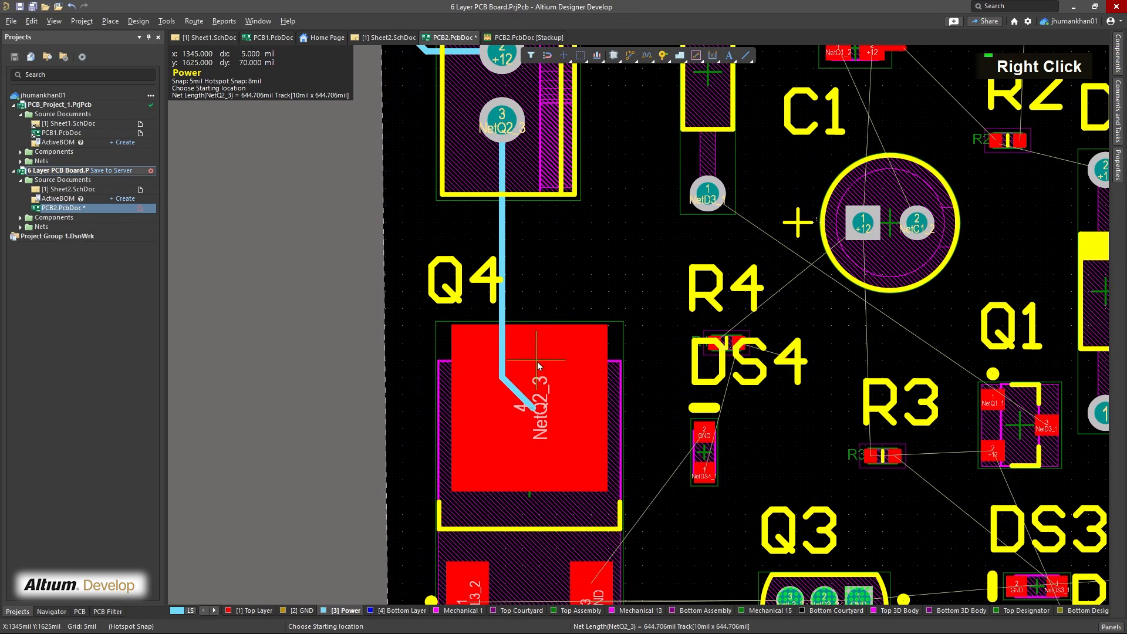
right_click(543, 271)
Delete both NetQ2_3 track segments between Q2 pad 3 and Q4 pad 4 from the Power layer
left_click(504, 250)
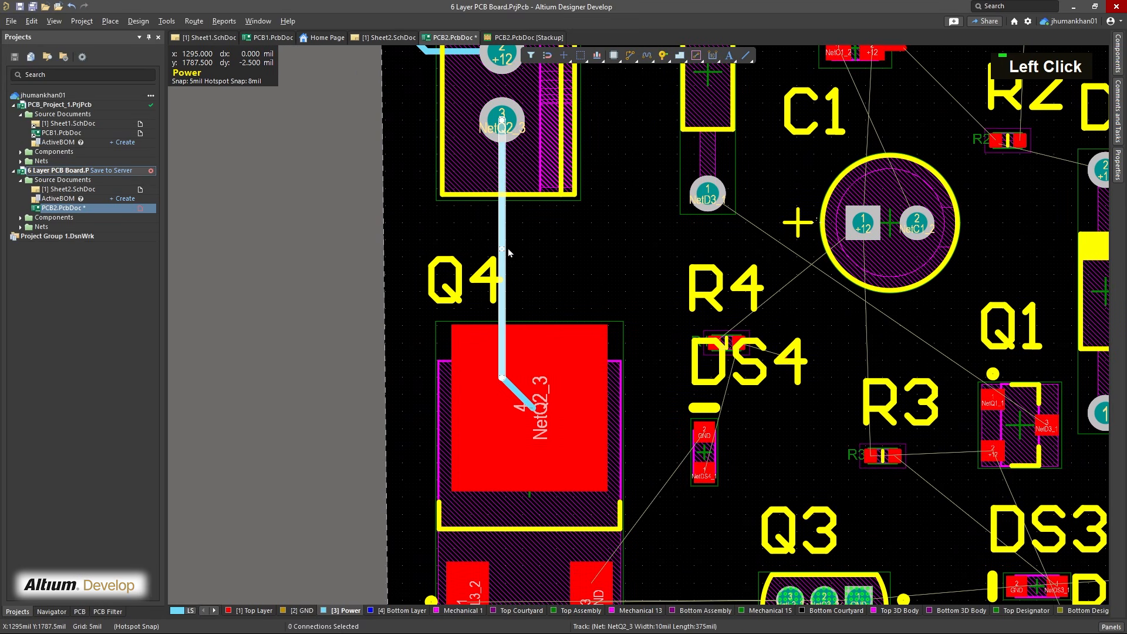
key("Delete")
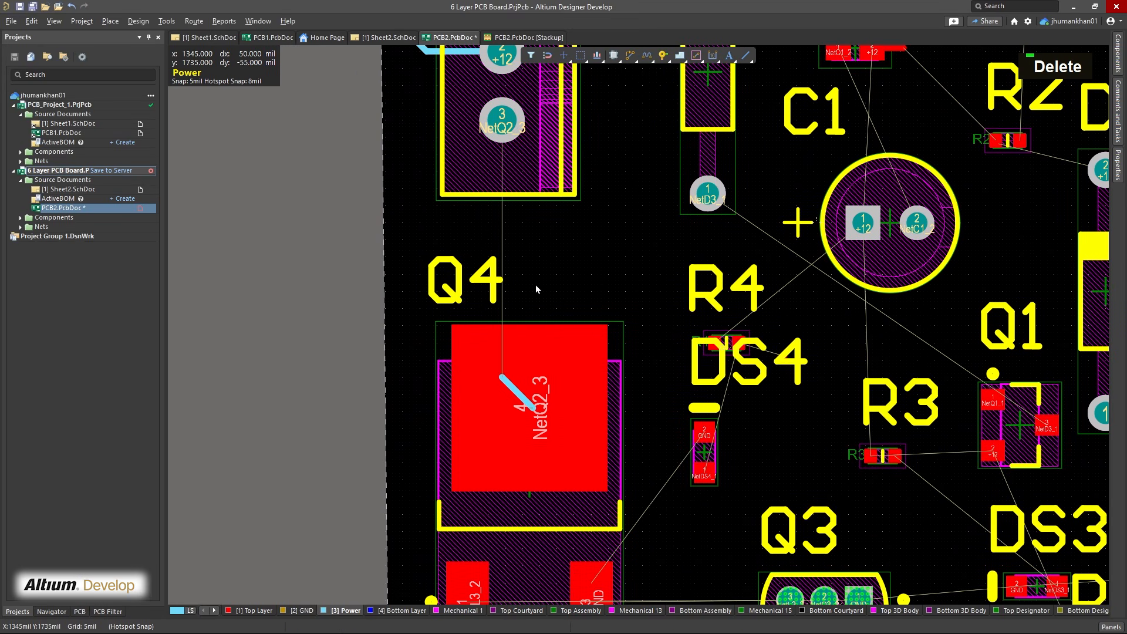
left_click(513, 388)
key("Delete")
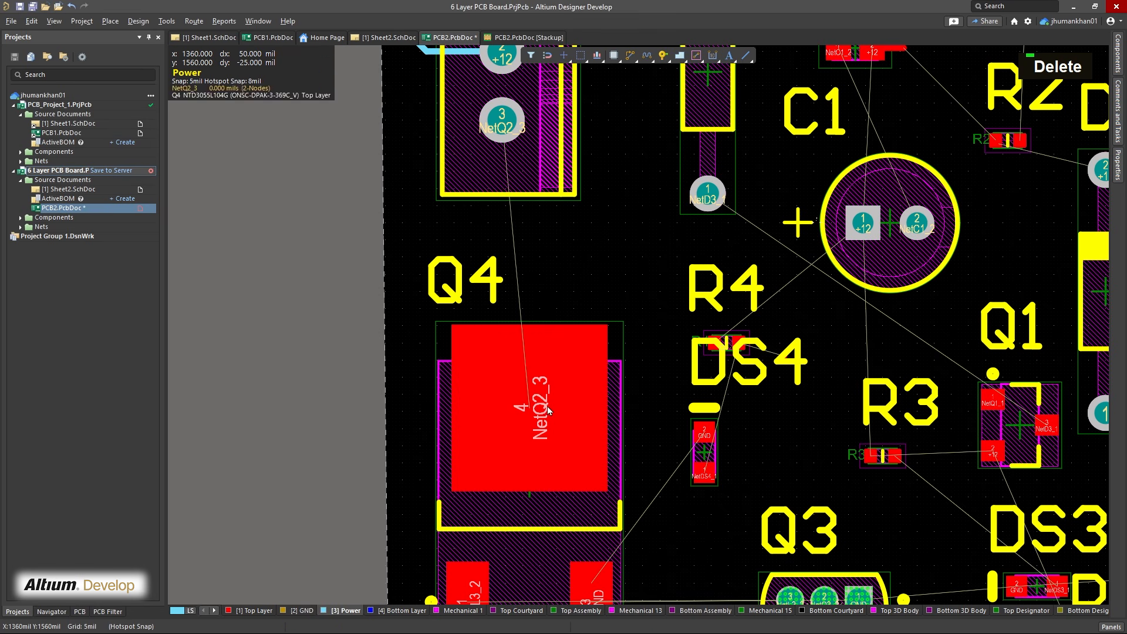
Make Top Layer active and route the NetQ2_3 track from Q4 pad 4 to Q2 pad 3
left_click(251, 610)
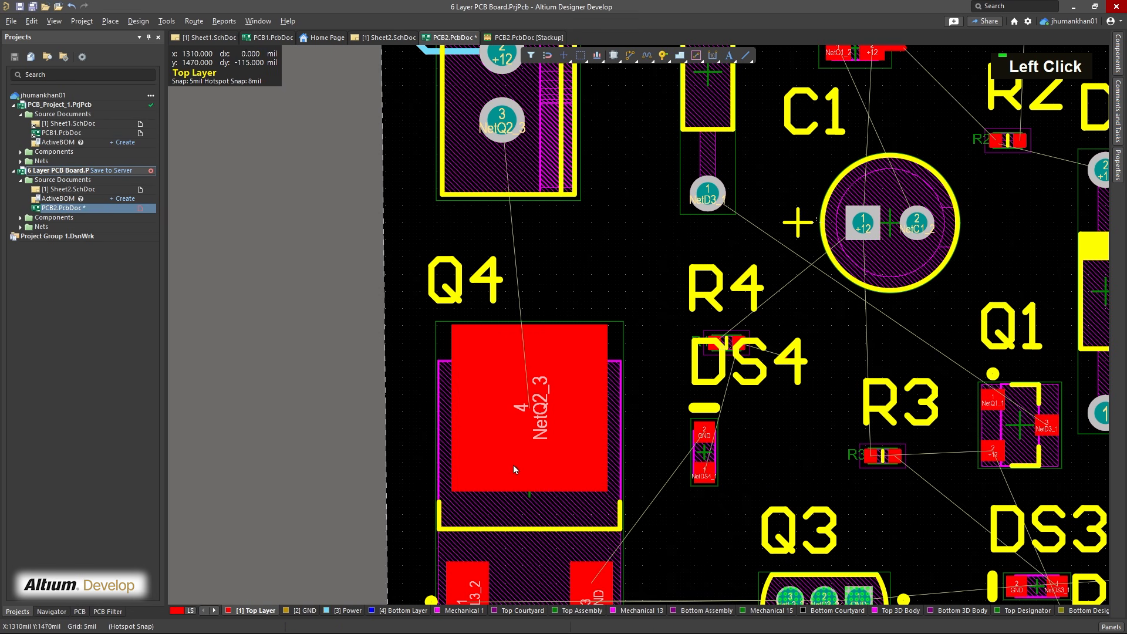
key("ctrl+w")
left_click(519, 419)
left_click(502, 129)
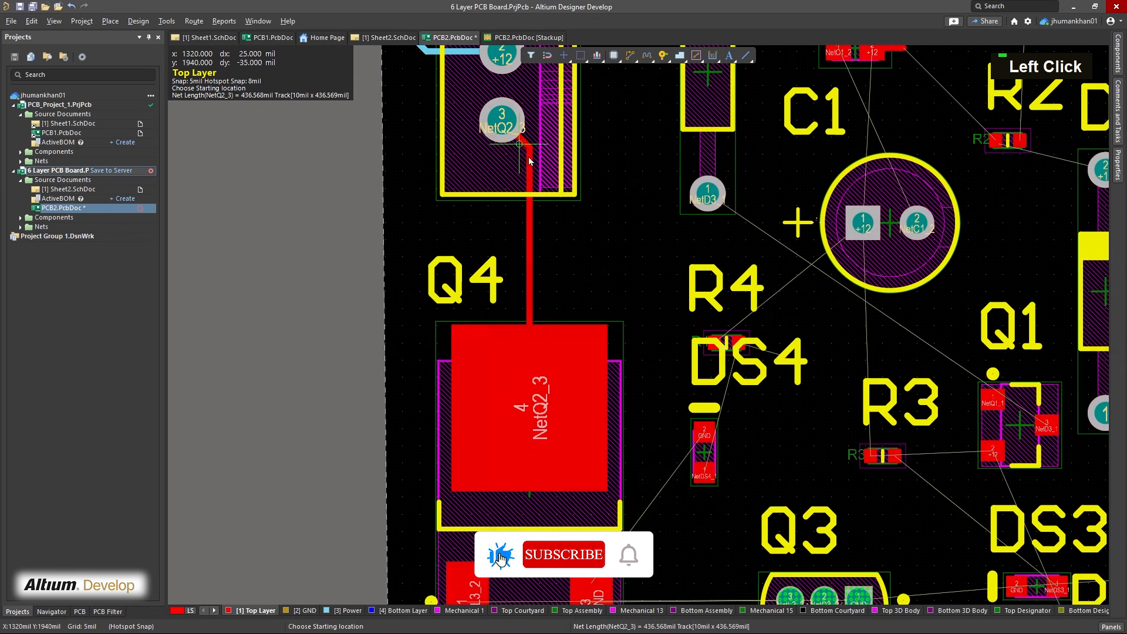
right_click_drag(621, 264, 440, 182)
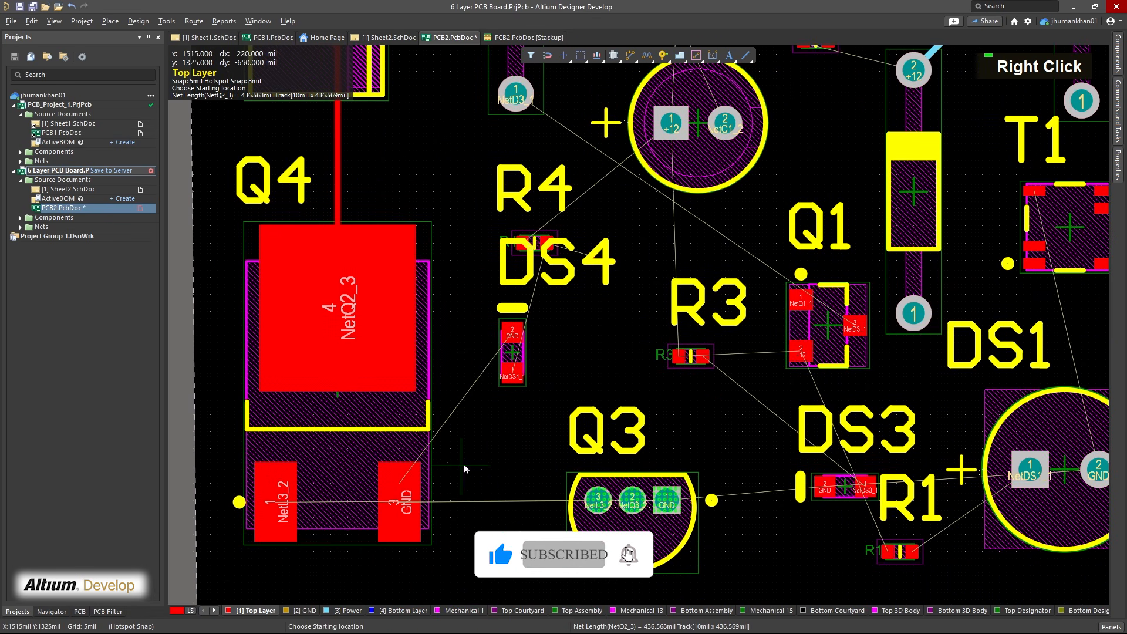
right_click(469, 458)
Make Bottom Layer active and route the NetD3_1 track from D3 pad 1 below C1, ending just before Q1
right_click_drag(461, 483, 438, 571)
right_click_drag(600, 203, 499, 522)
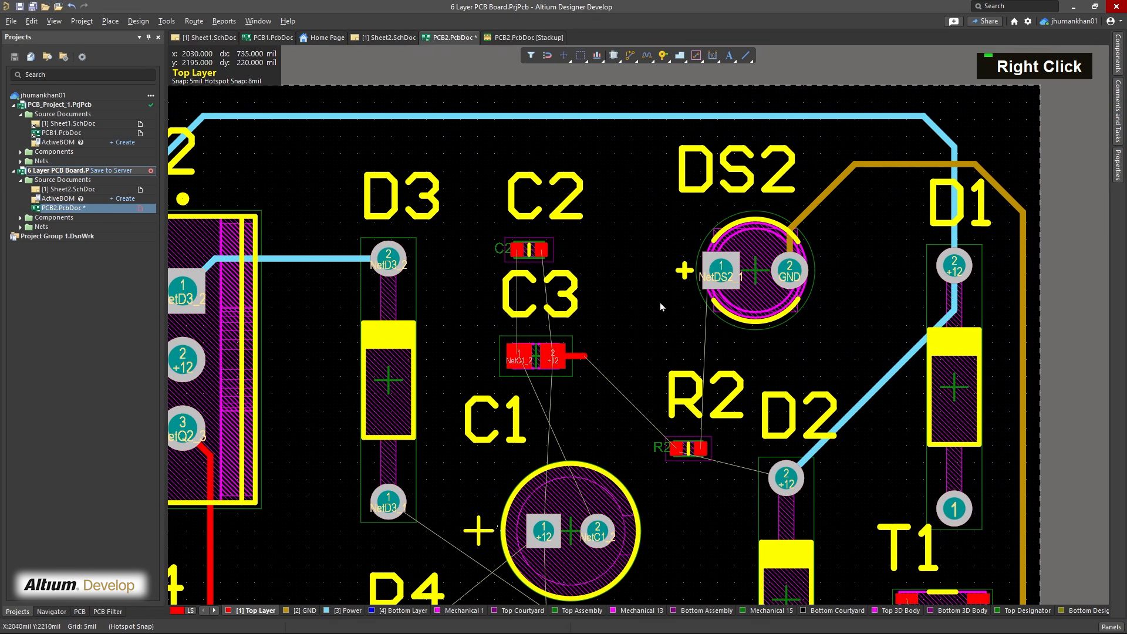
right_click_drag(521, 476, 662, 278)
left_click(396, 614)
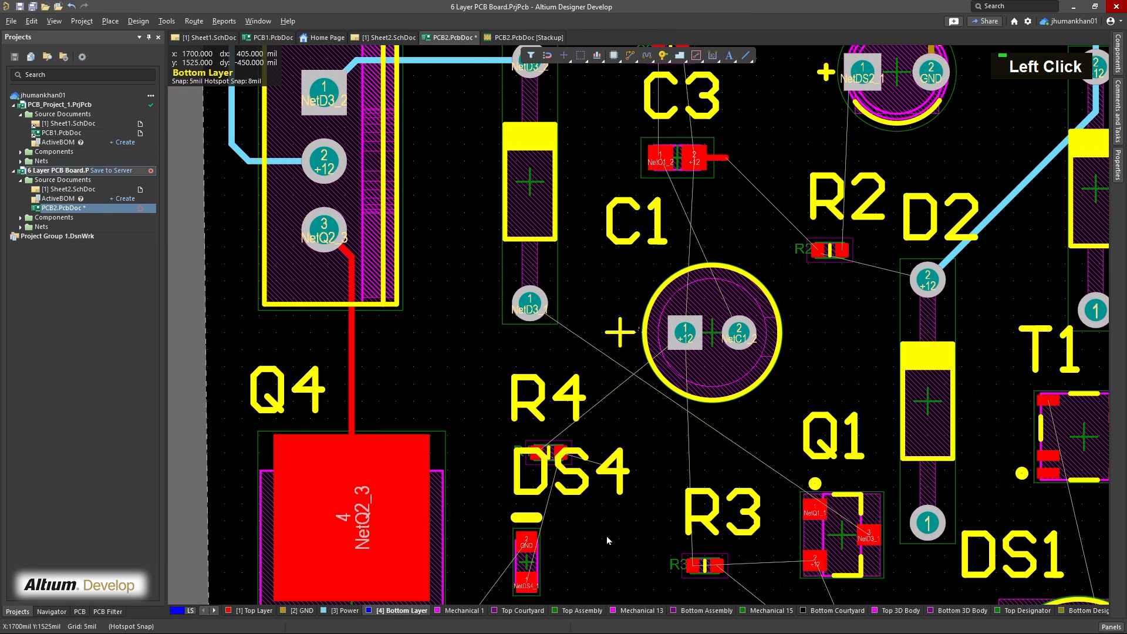
right_click_drag(606, 536, 560, 384)
right_click_drag(527, 461, 564, 408)
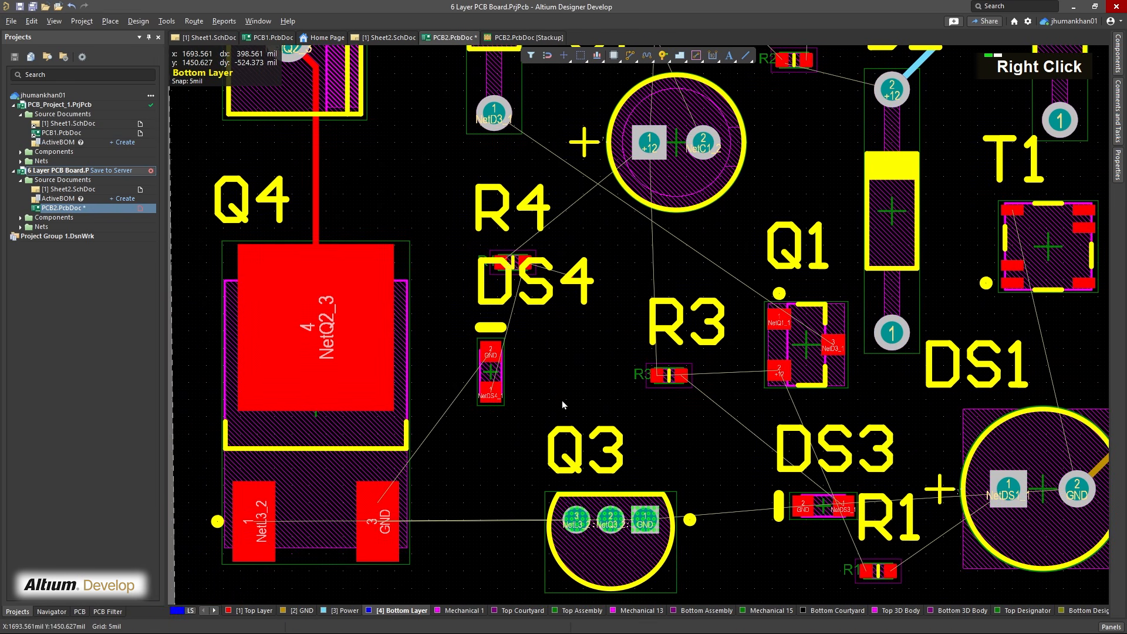
key("ctrl+w")
right_click_drag(834, 507, 628, 444)
right_click_drag(775, 460, 604, 466)
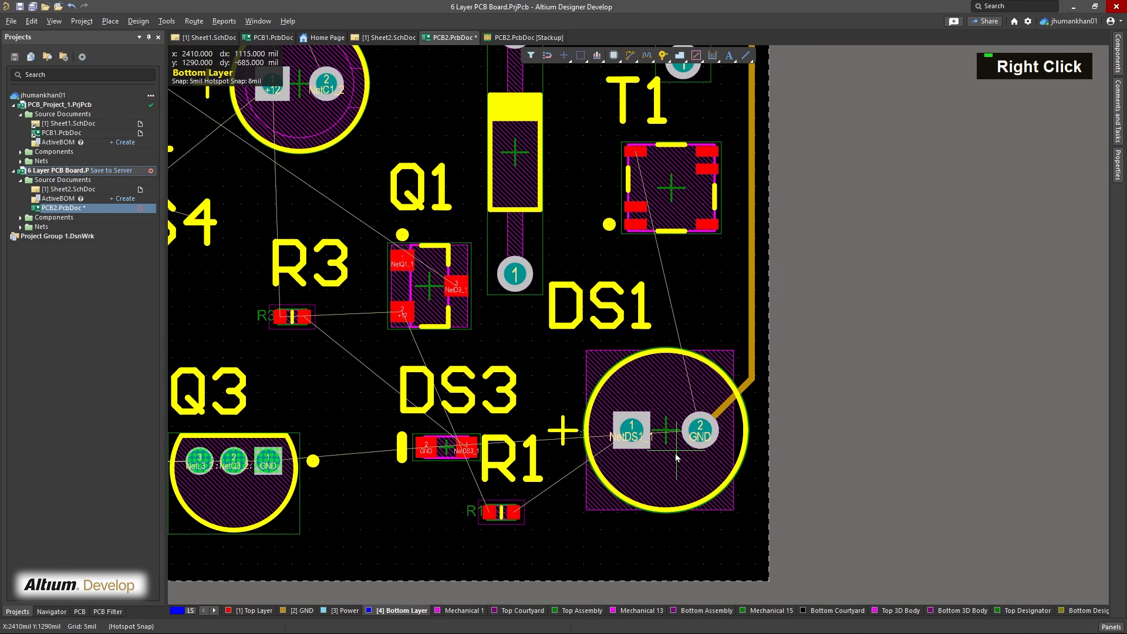
right_click_drag(674, 475, 711, 453)
right_click_drag(640, 424, 637, 517)
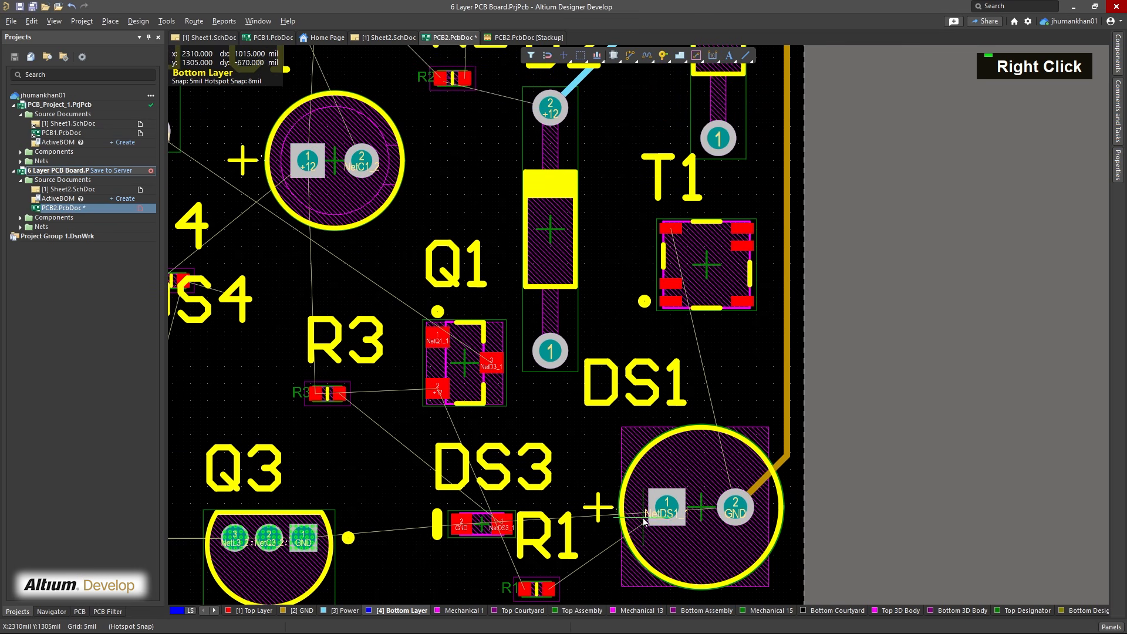
right_click_drag(561, 425, 684, 531)
right_click_drag(477, 359, 573, 395)
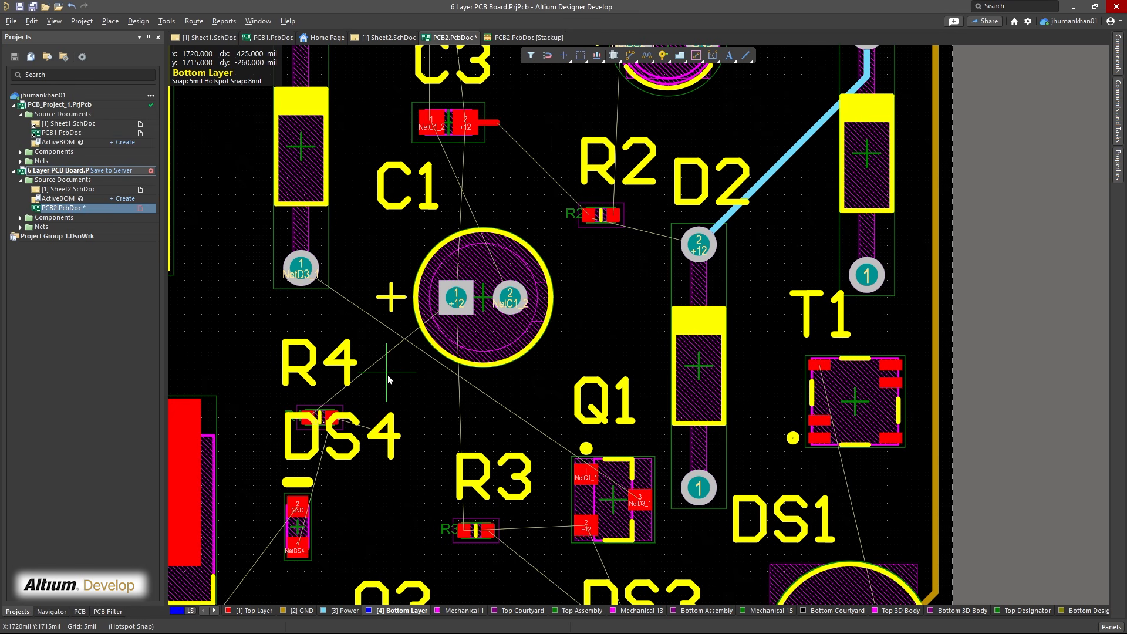
left_click(301, 269)
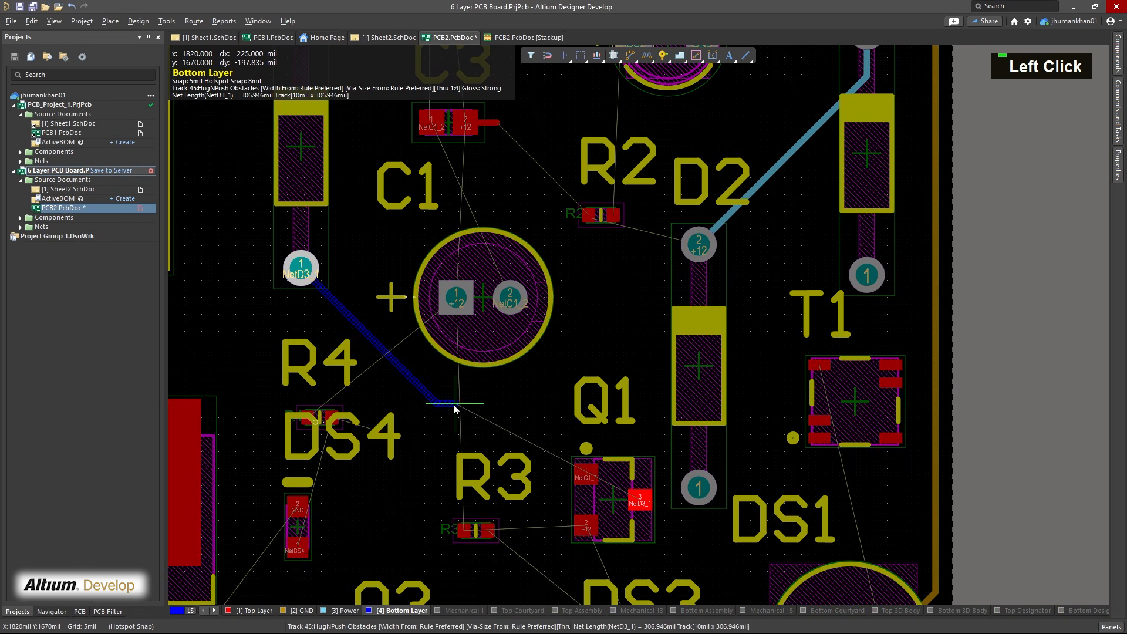
right_click(522, 413)
right_click(521, 413)
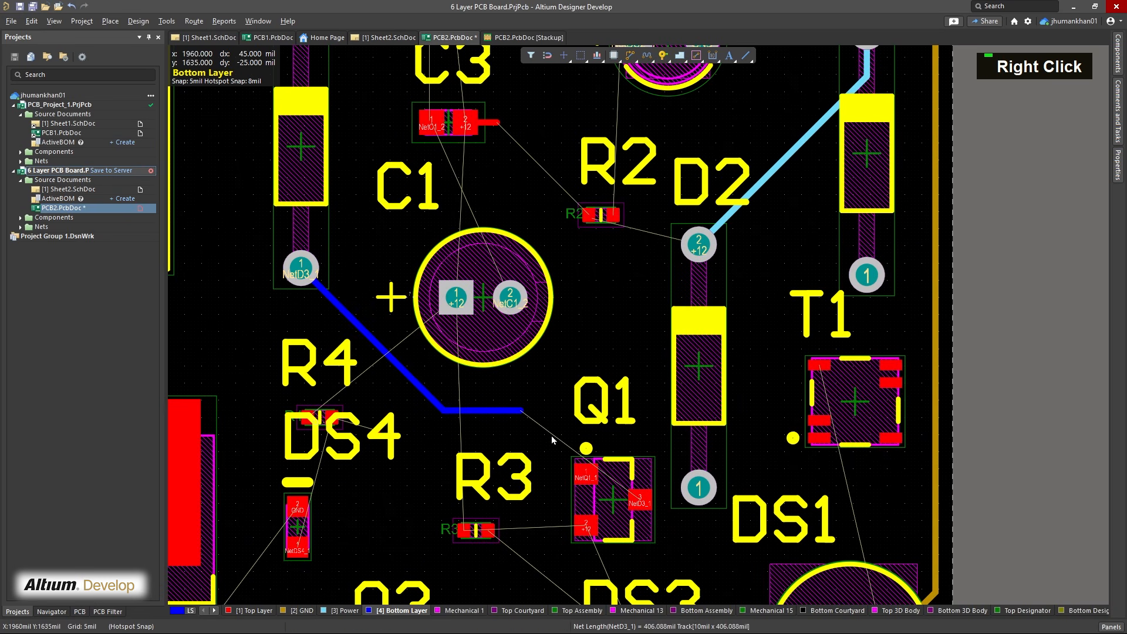
Place a via at the open end of the NetD3_1 track and continue it on Top Layer to Q1 pad 3
left_click(647, 58)
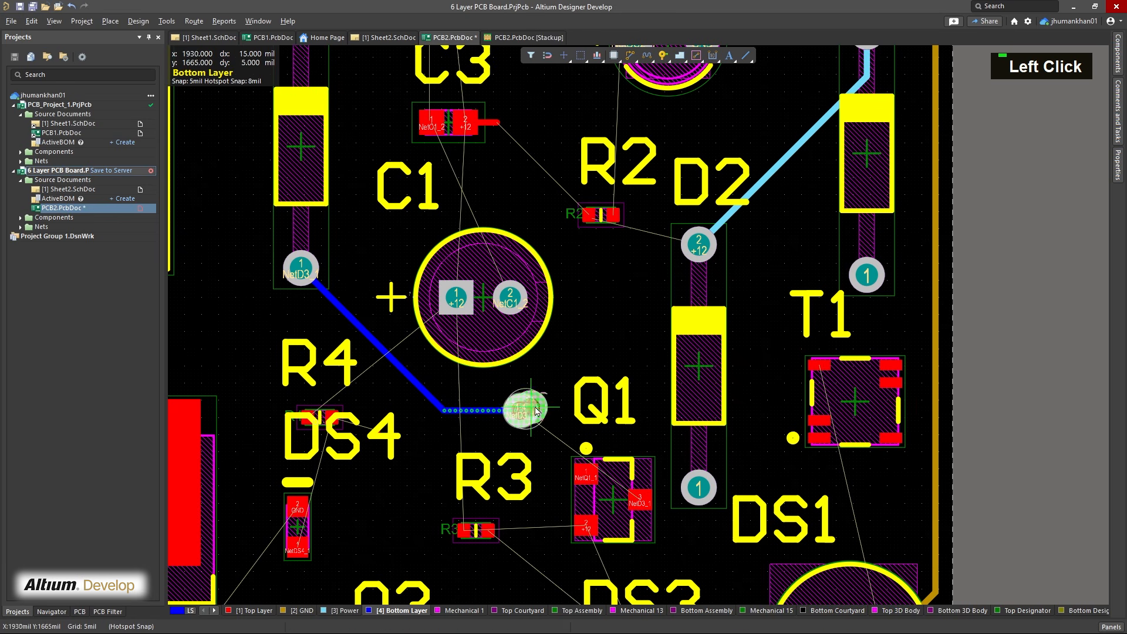
right_click(557, 383)
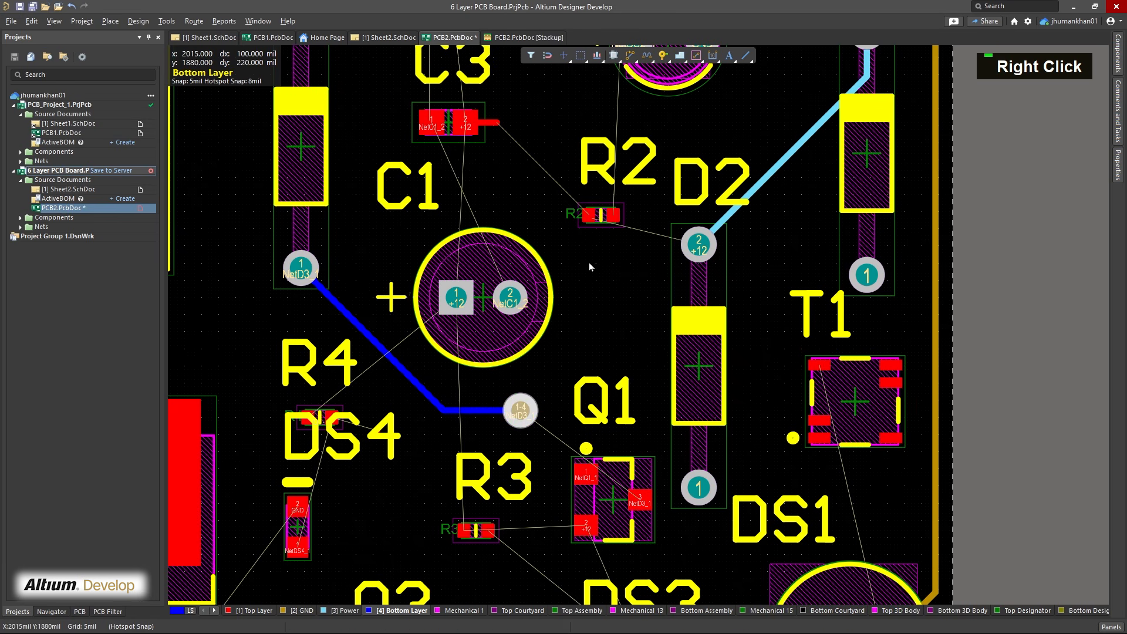
left_click(254, 610)
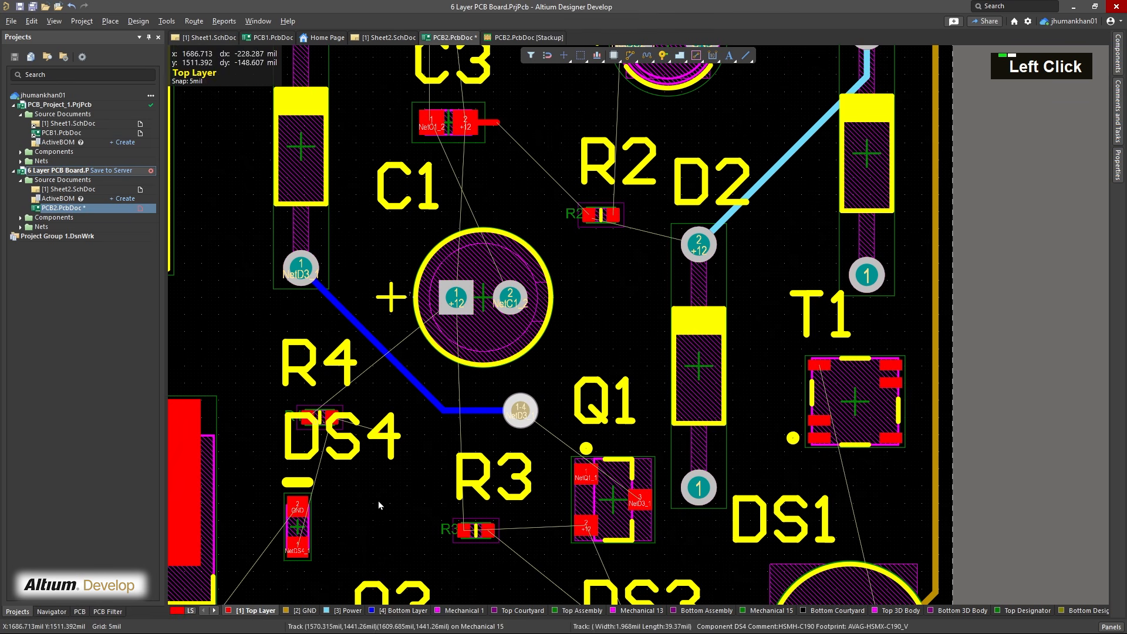
key("ctrl+w")
left_click(520, 411)
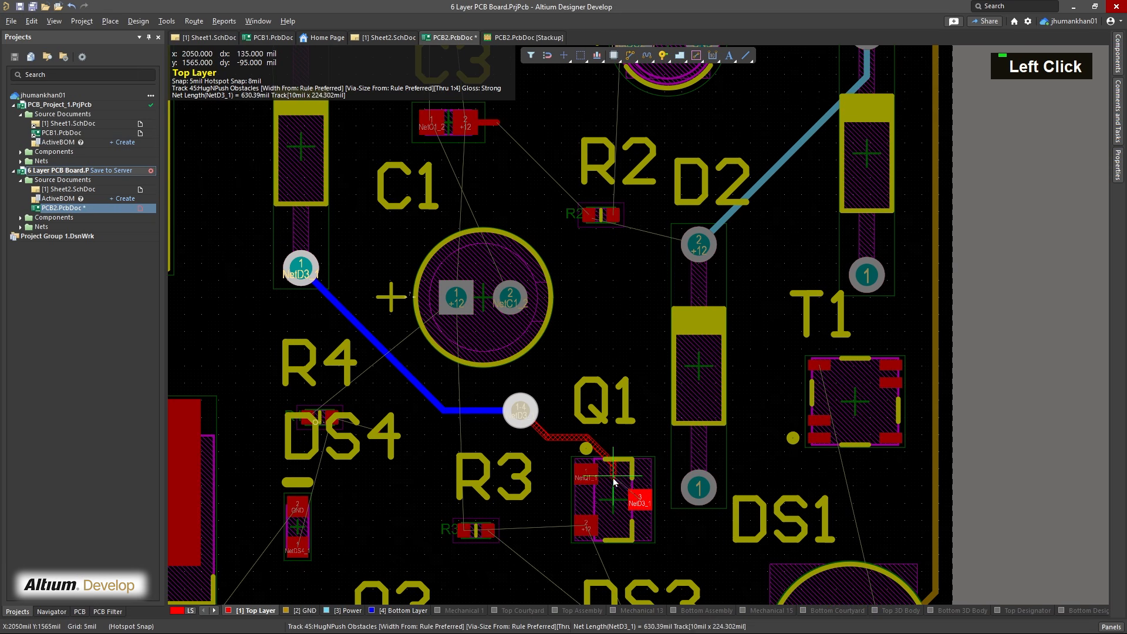
left_click(640, 500)
Route +12 tracks on Top Layer from D2 pad 2 to R2's +12 pad and from the C3 pad 2 stub to R2
right_click_drag(587, 321, 536, 368)
left_click(698, 245)
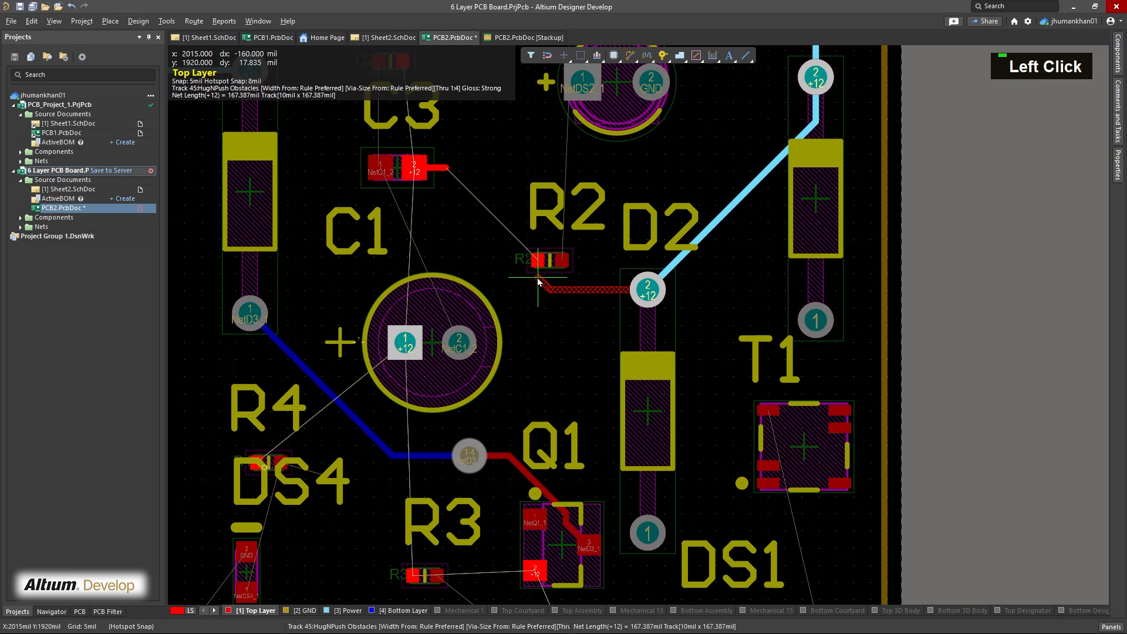
left_click(537, 280)
right_click_drag(538, 258, 618, 417)
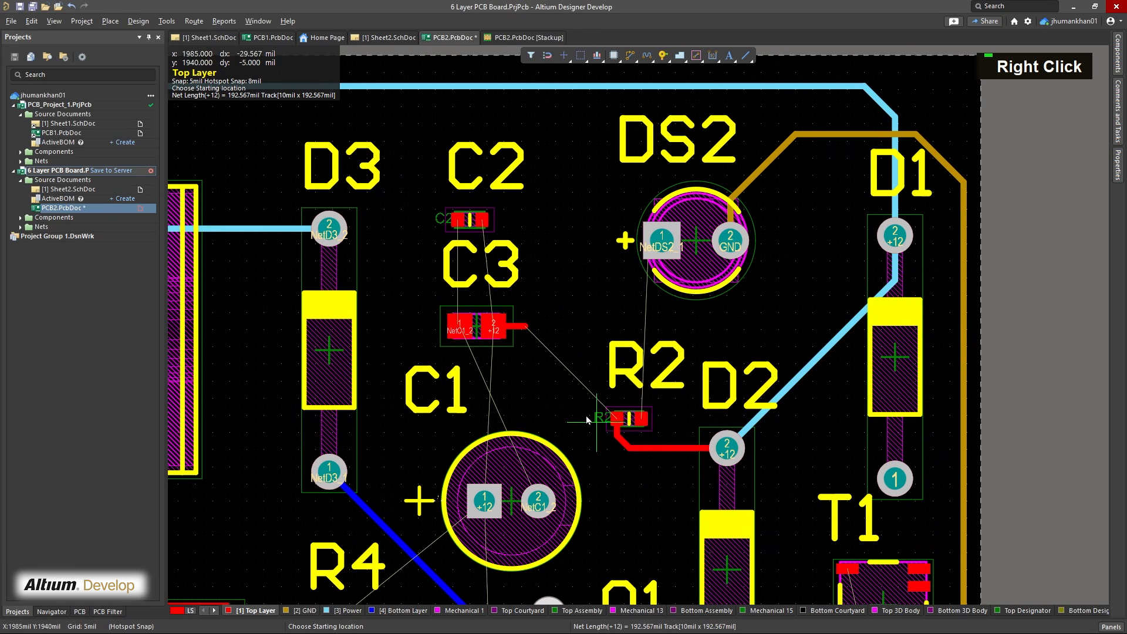
left_click(526, 327)
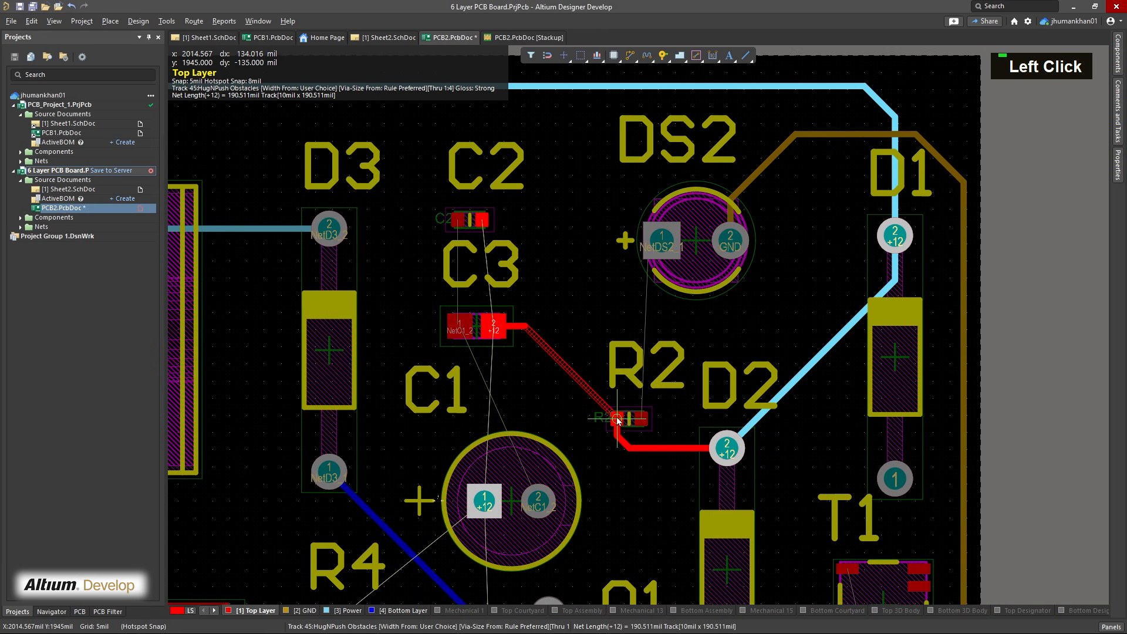
left_click(617, 419)
Connect C3 to C2 on Top Layer with a NetC1_2 track from C3 pad 1 and a +12 track from C3 pad 2
right_click_drag(609, 500, 657, 390)
right_click_drag(594, 332, 589, 428)
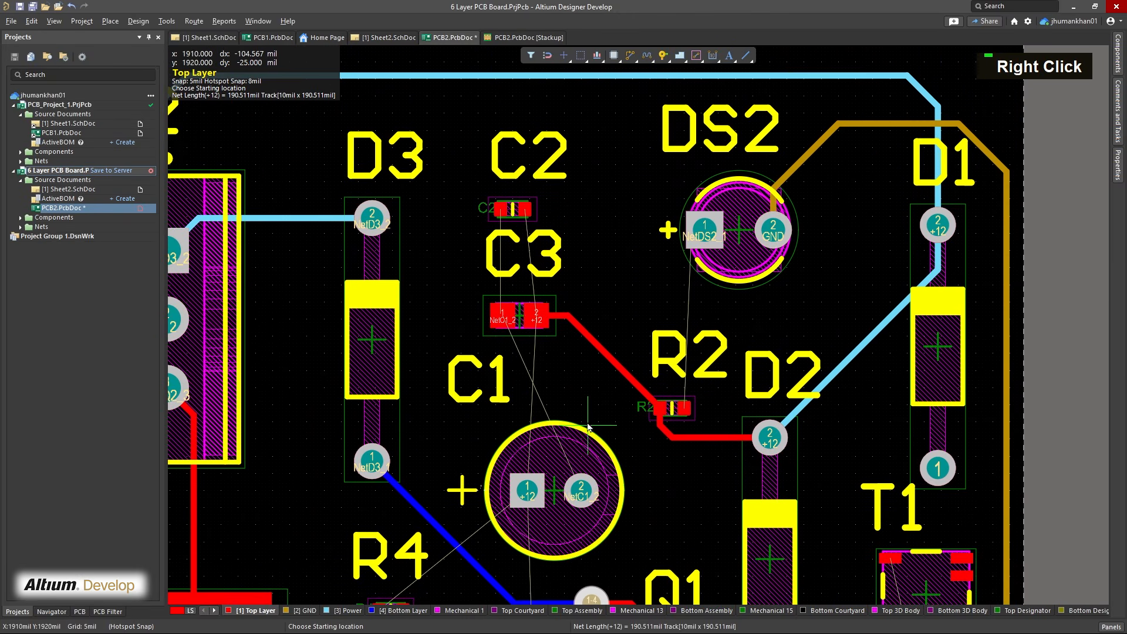
right_click_drag(515, 359, 544, 442)
left_click(530, 396)
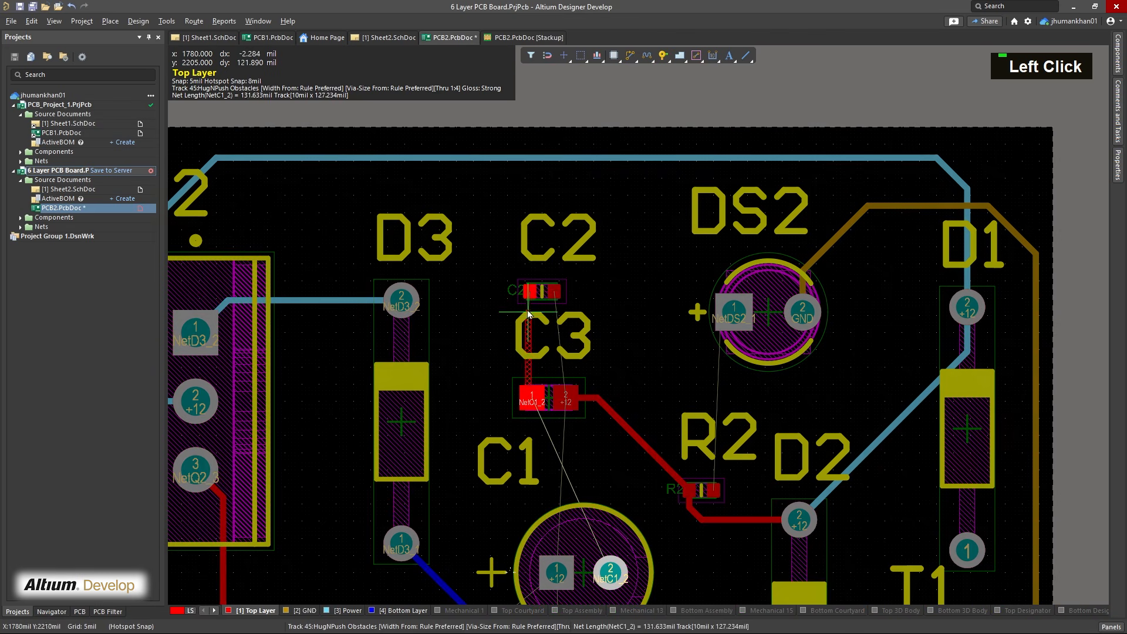
left_click(530, 292)
left_click(567, 398)
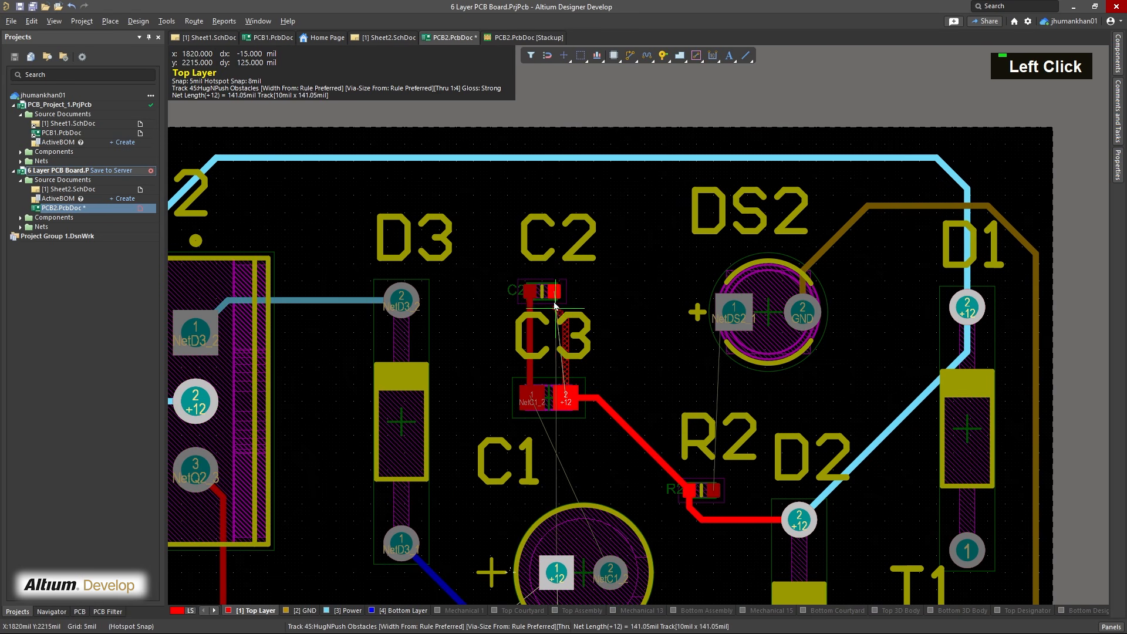
left_click(553, 292)
Route the NetC1_2 track on Top Layer from C3 pad 1 to C1 pad 2
right_click_drag(575, 511, 570, 333)
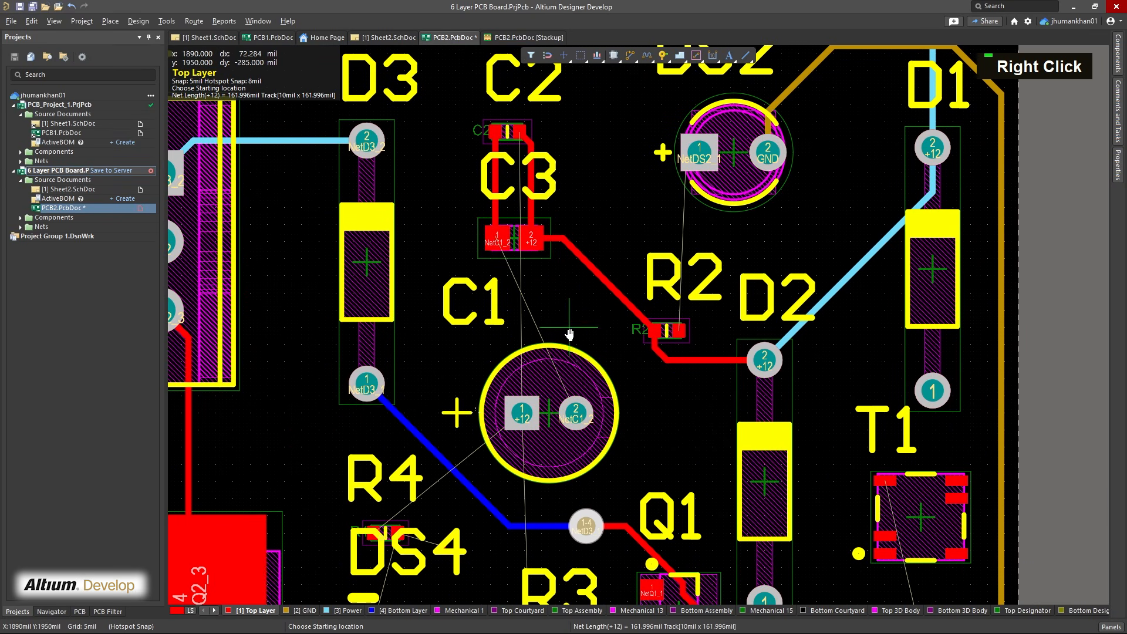
right_click_drag(623, 422, 622, 355)
left_click(502, 178)
left_click(577, 345)
Route +12 tracks on Top Layer from R3's +12 pad to Q1's +12 pad and to C1 pad 1
right_click_drag(540, 528, 581, 449)
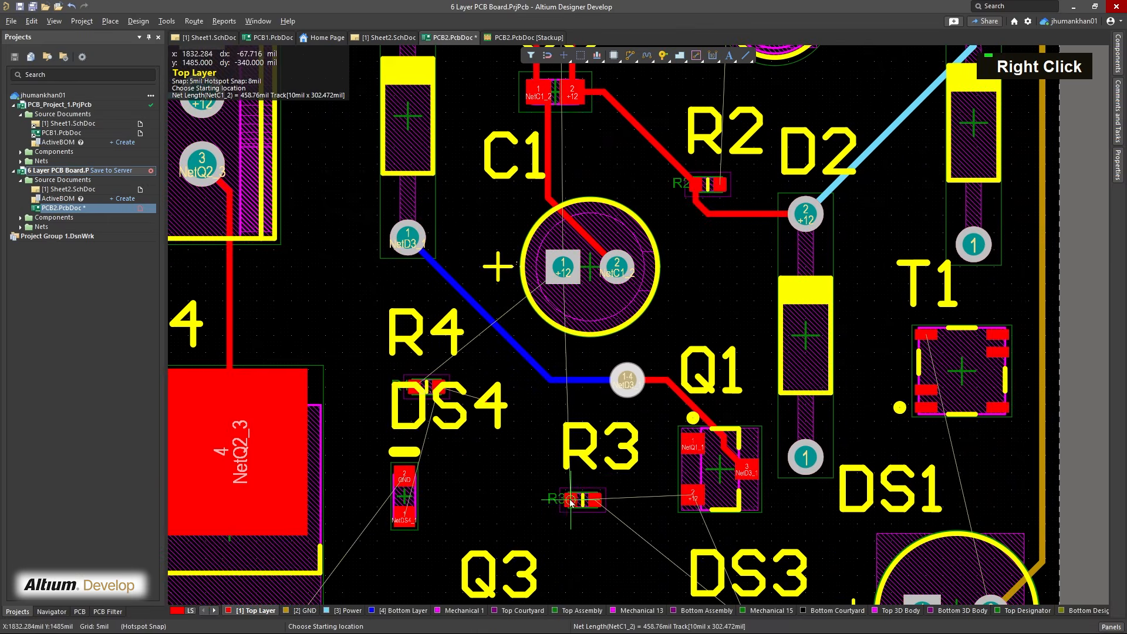
left_click(572, 499)
left_click(694, 496)
left_click(647, 509)
left_click(640, 276)
Route the +12 track on Top Layer from R4's +12 pad to C1 pad 1 and finish routing
right_click_drag(499, 420, 514, 378)
left_click(510, 354)
left_click(657, 234)
right_click_drag(552, 427, 516, 382)
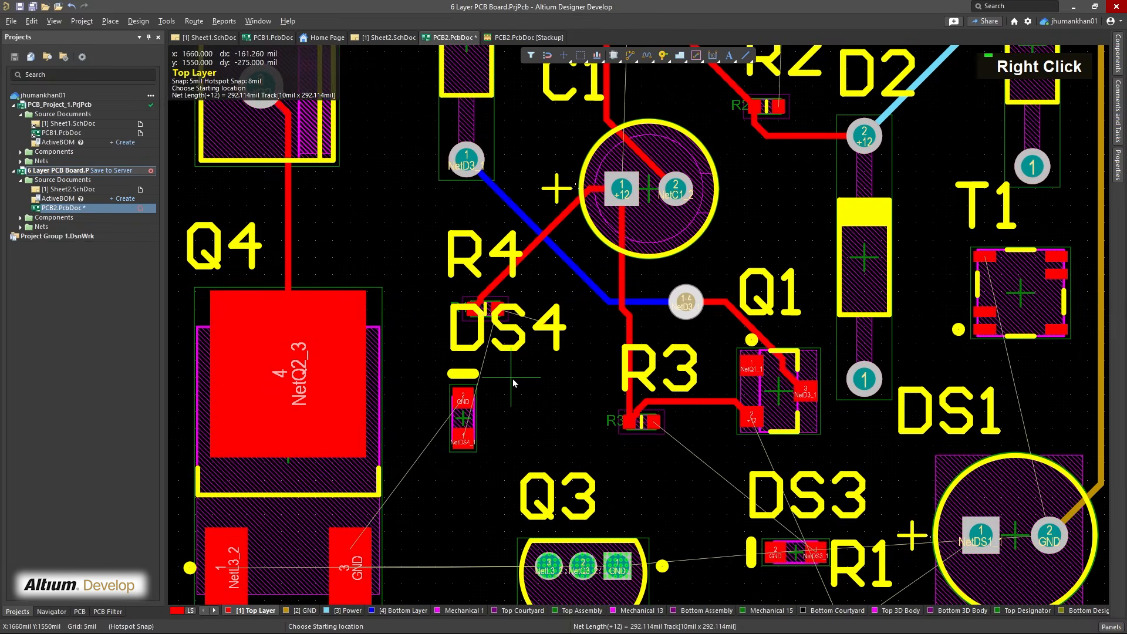
right_click(518, 379)
Delete the small track segment beside R4's +12 pad
scroll(537, 332, "up", 4, "ctrl")
left_click_drag(461, 343, 555, 505)
left_click_drag(446, 244, 425, 277)
left_click(393, 266)
key("Delete")
left_click(400, 273)
Route the NetDS4_1 track on Top Layer from R4 to DS4 pad 1
right_click_drag(515, 377, 514, 246)
left_click(452, 146)
left_click(388, 416)
Route the GND track on Top Layer from DS4 pad 2 to Q4 pad 3
right_click_drag(430, 258, 546, 141)
left_click(504, 205)
right_click_drag(352, 375, 519, 207)
left_click(405, 429)
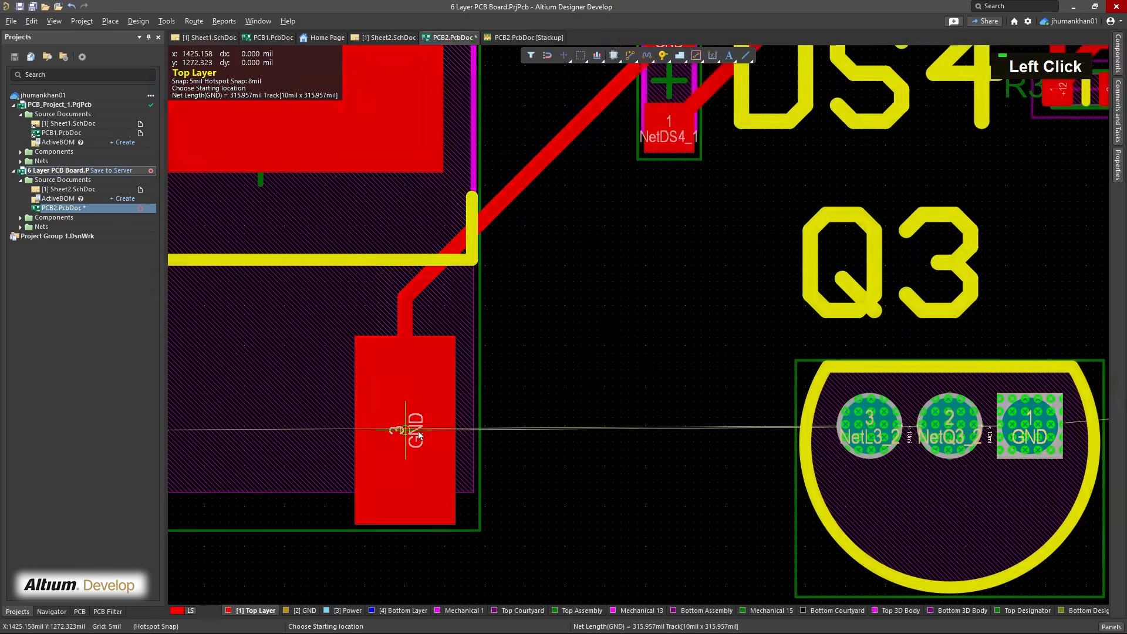
Route the NetL3_2 track from Q4 pad 1 to Q3 pad 3 and the GND track from Q4 pad 3 to Q3 pad 1 on Top Layer
scroll(514, 206, "down", 3, "ctrl")
left_click(290, 332)
left_click(715, 329)
left_click(423, 290)
left_click(581, 327)
left_click(554, 390)
right_click_drag(703, 464, 452, 427)
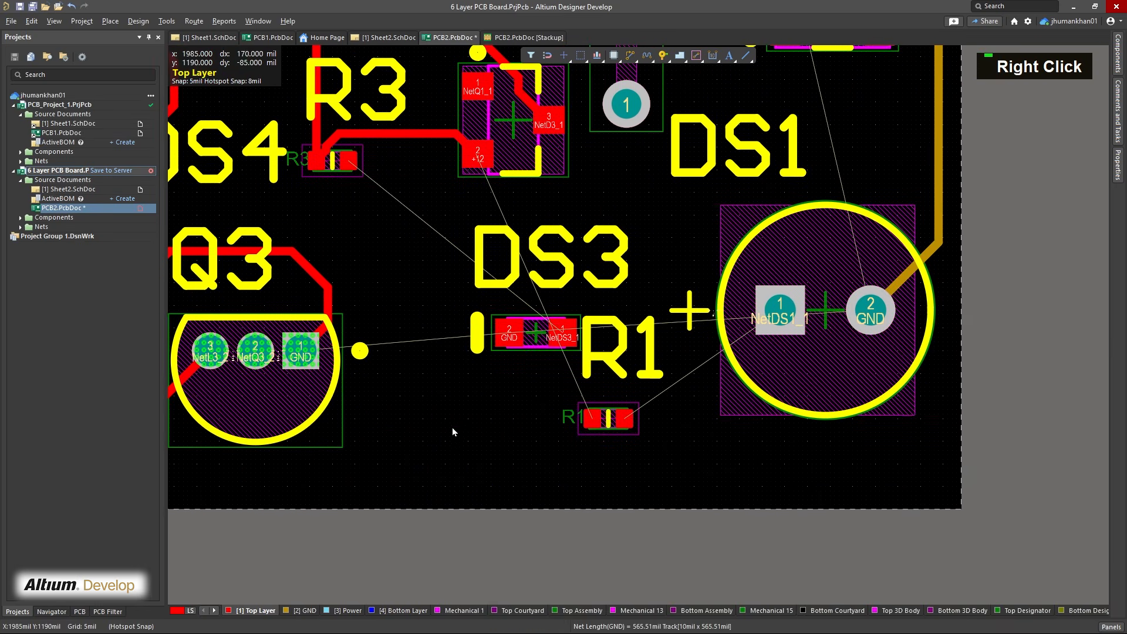
Route the GND track on the GND layer from Q3 pad 1 to DS1 pad 2
left_click(300, 610)
left_click(303, 352)
left_click(872, 313)
Route the NetDS1_1 track on Top Layer from R1 to DS1 pad 1
right_click_drag(646, 417, 566, 455)
left_click(548, 460)
left_click(551, 461)
left_click(699, 356)
Route the +12 track on Top Layer from Q1 pad 2 around DS3 to R1's +12 pad
right_click_drag(587, 258, 592, 308)
left_click(405, 247)
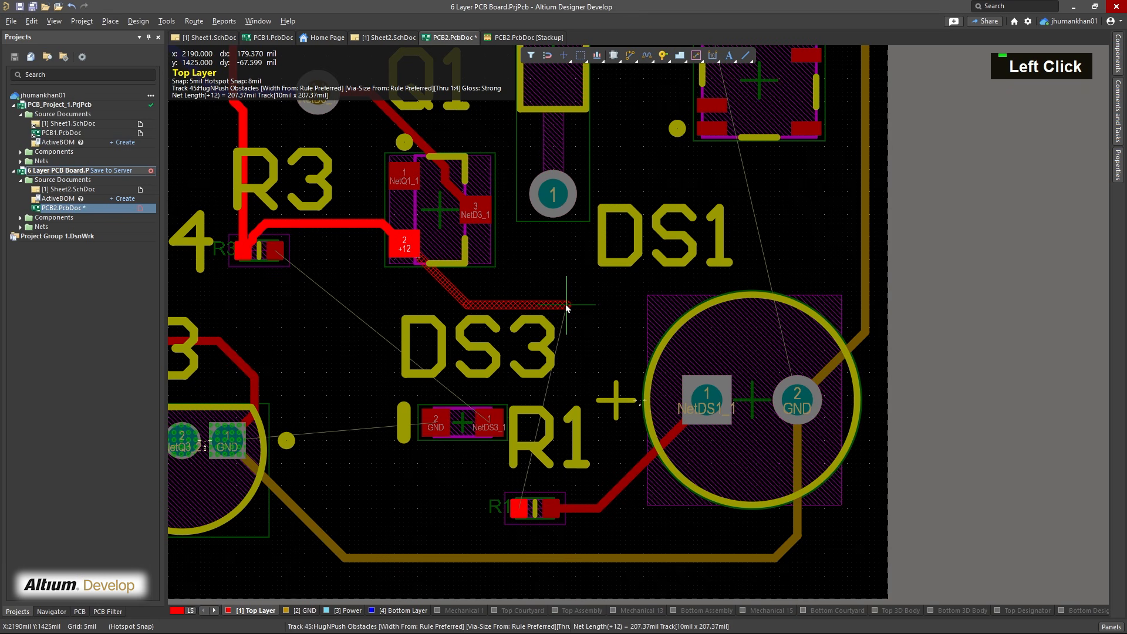
left_click(536, 296)
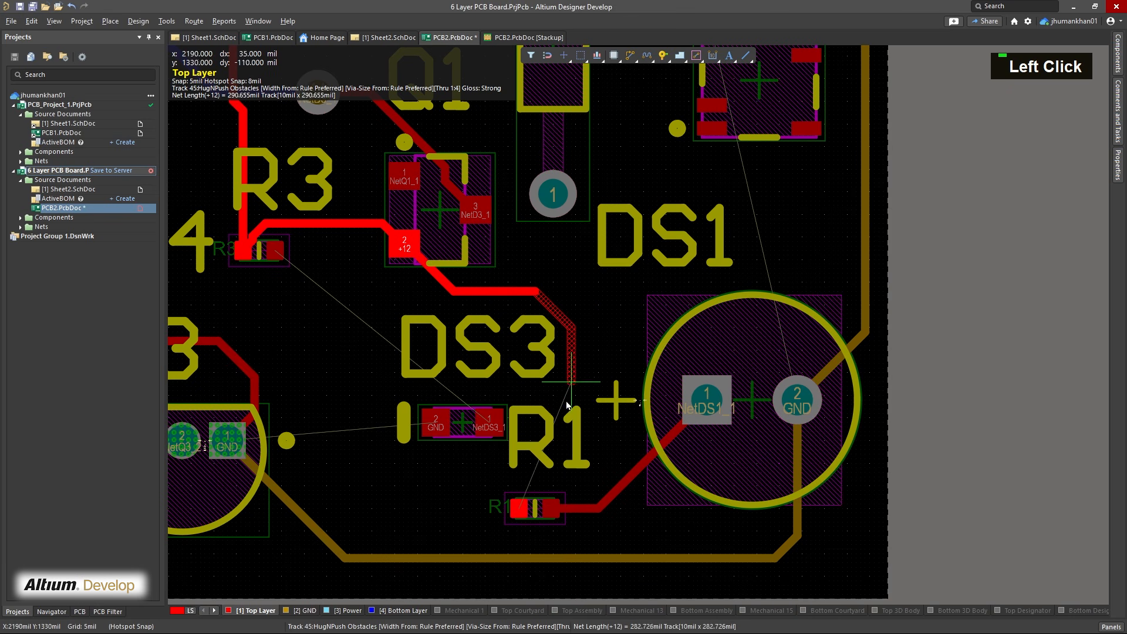
left_click(552, 442)
left_click(513, 506)
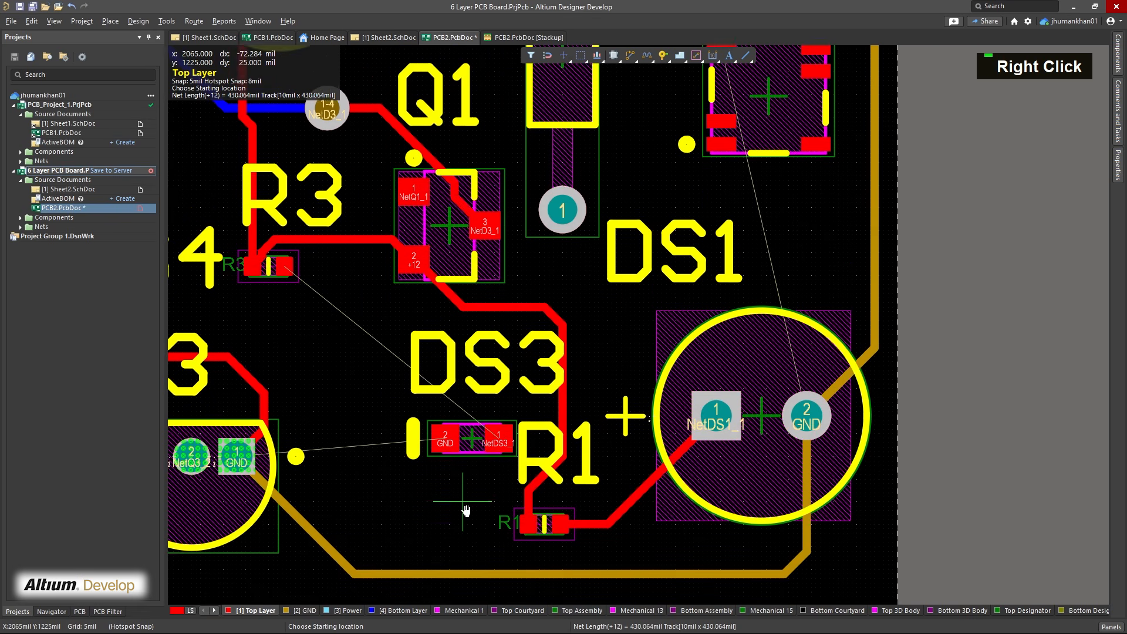
Route the NetDS3_1 track on Top Layer from R3 to DS3 pad 1
right_click_drag(296, 467, 327, 500)
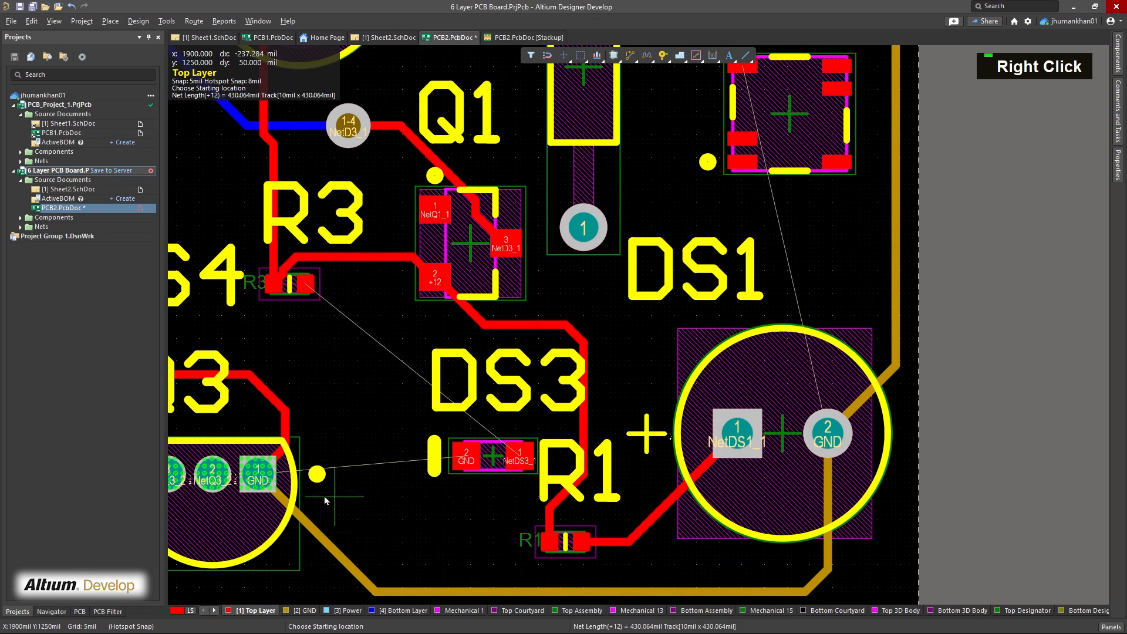
left_click(306, 285)
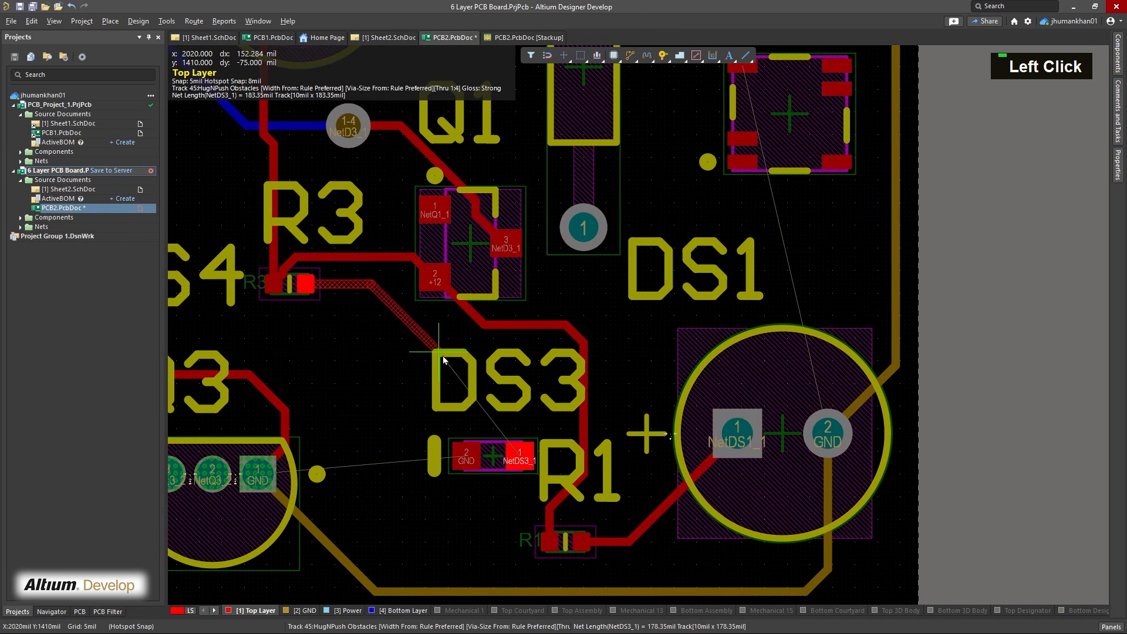
left_click(514, 417)
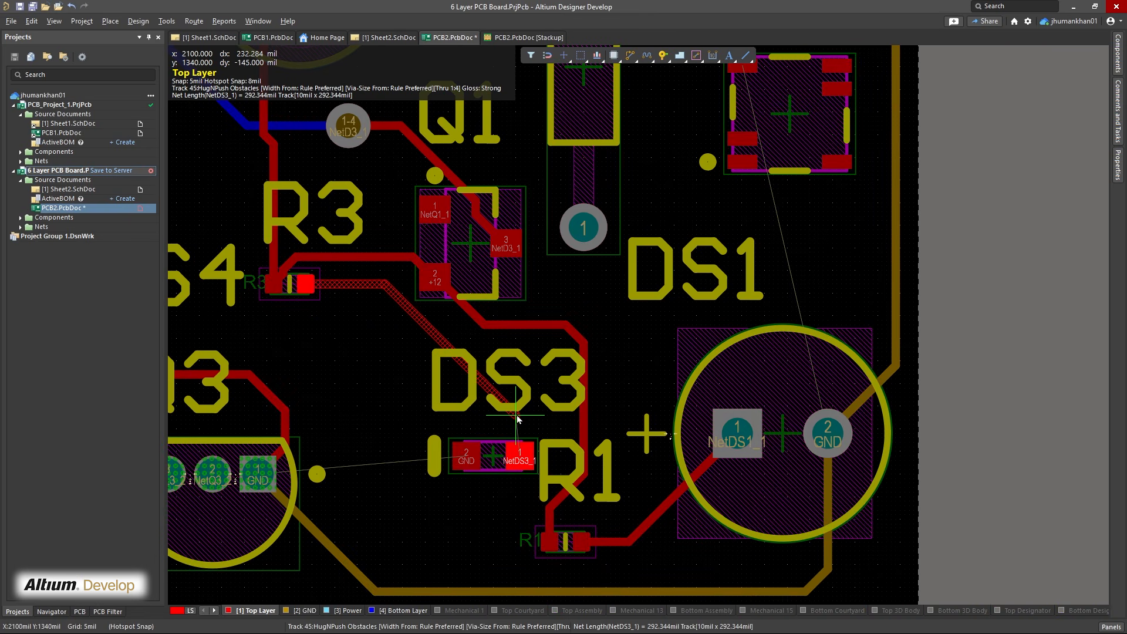
left_click(517, 458)
Route the GND track on Top Layer from Q3 pad 1 to DS3 pad 2
right_click_drag(351, 515, 442, 517)
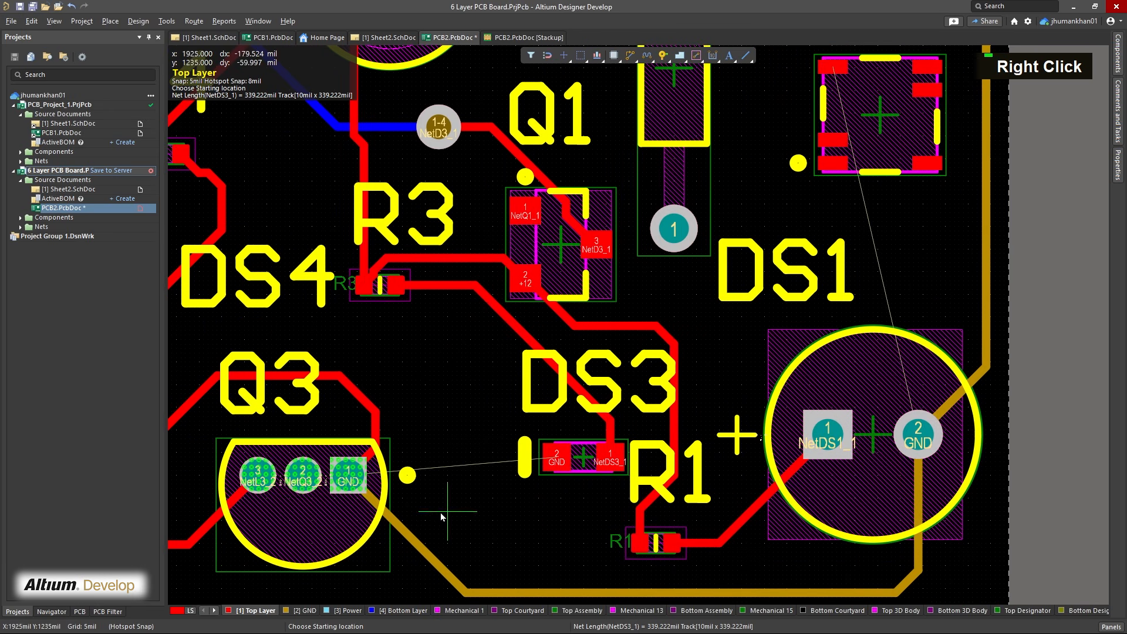
left_click(351, 480)
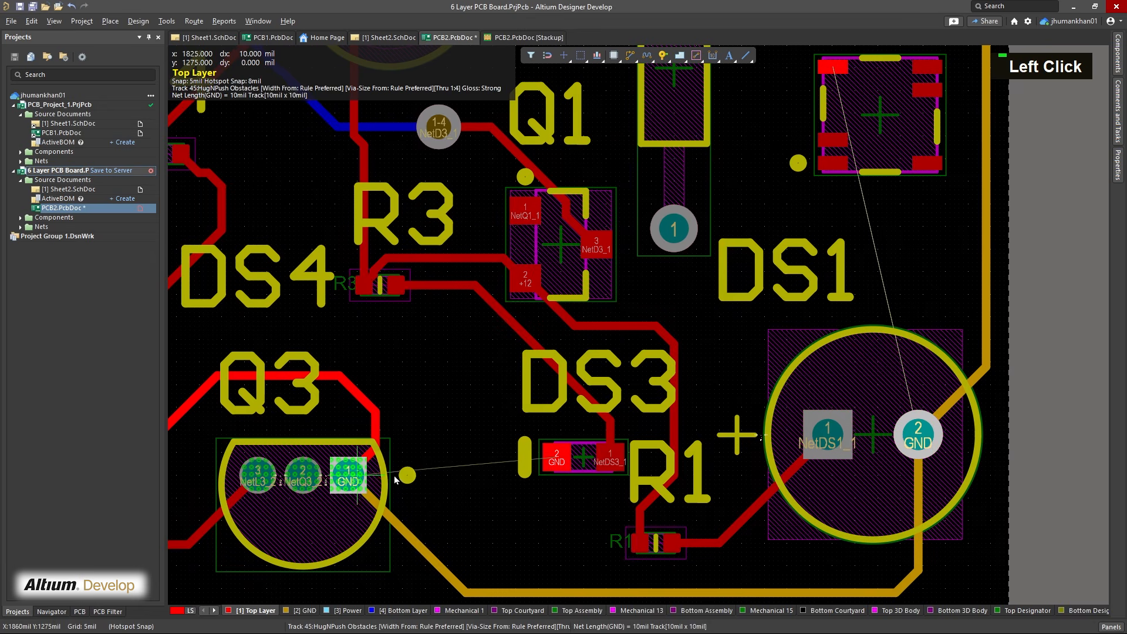
left_click(557, 458)
right_click_drag(578, 519, 574, 522)
Route the GND track on Top Layer from DS1 pad 2 to T1's connected pad
right_click_drag(691, 338, 525, 418)
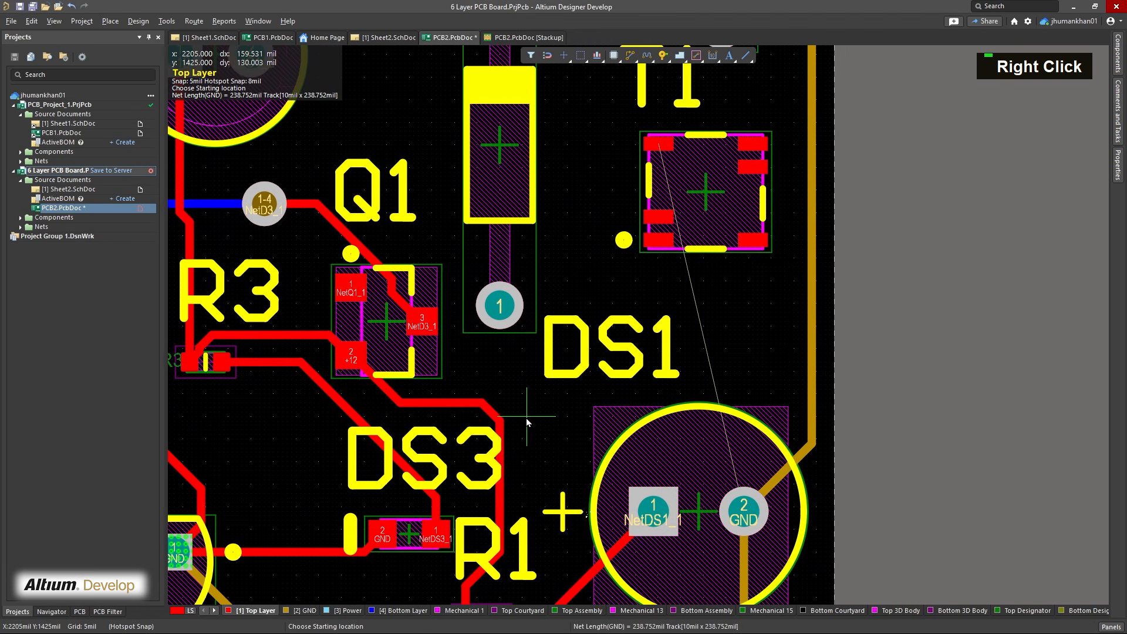
right_click_drag(520, 359, 411, 376)
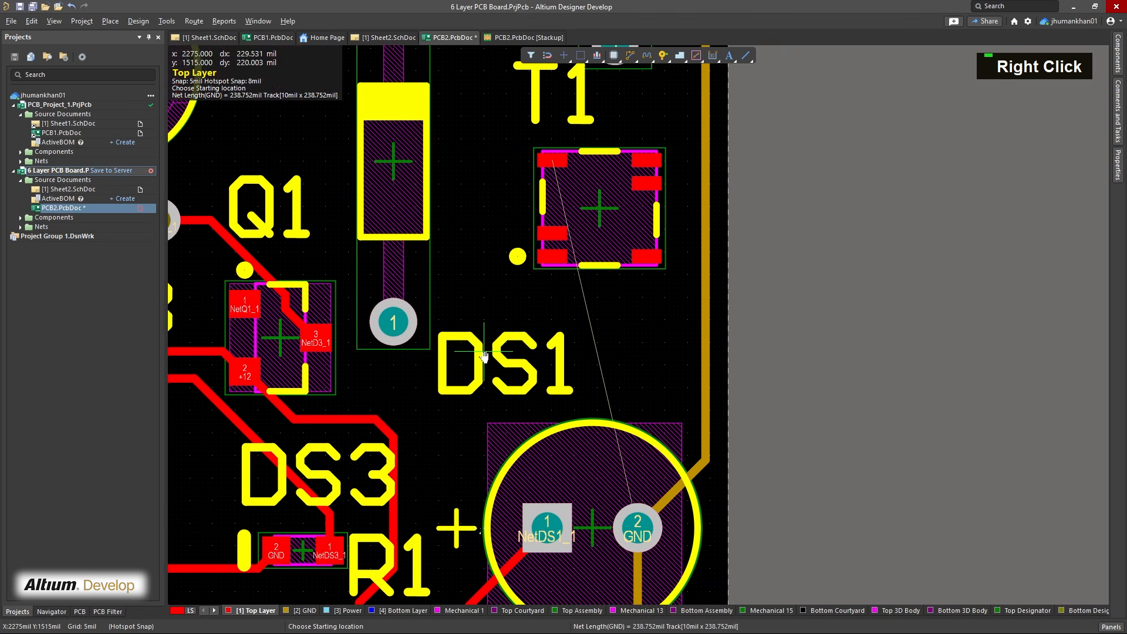
left_click(634, 528)
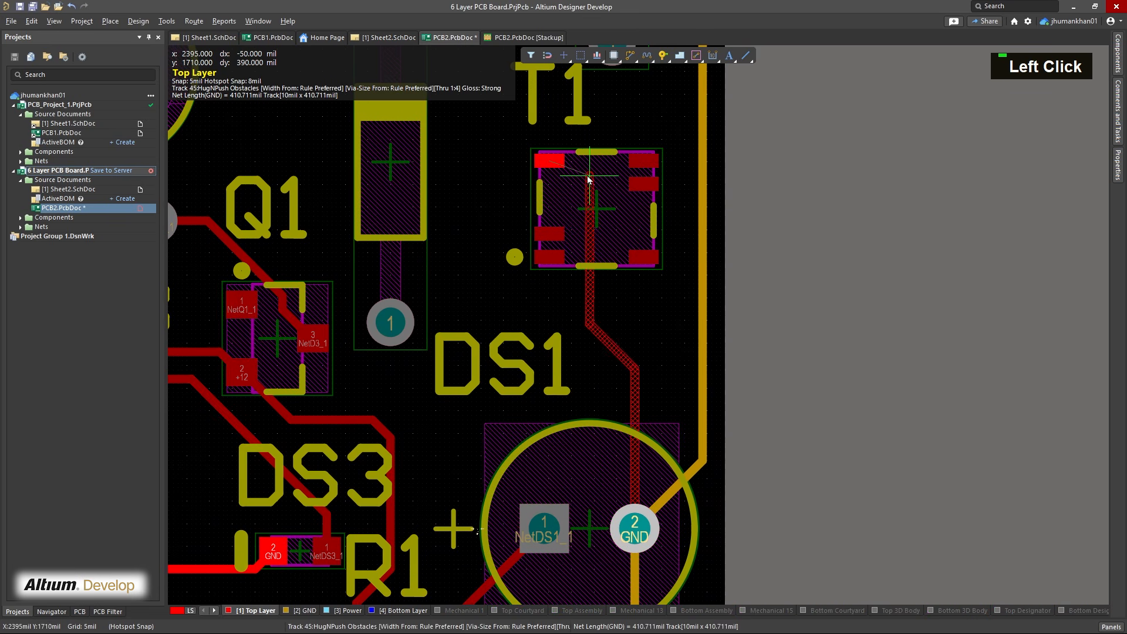
left_click(548, 162)
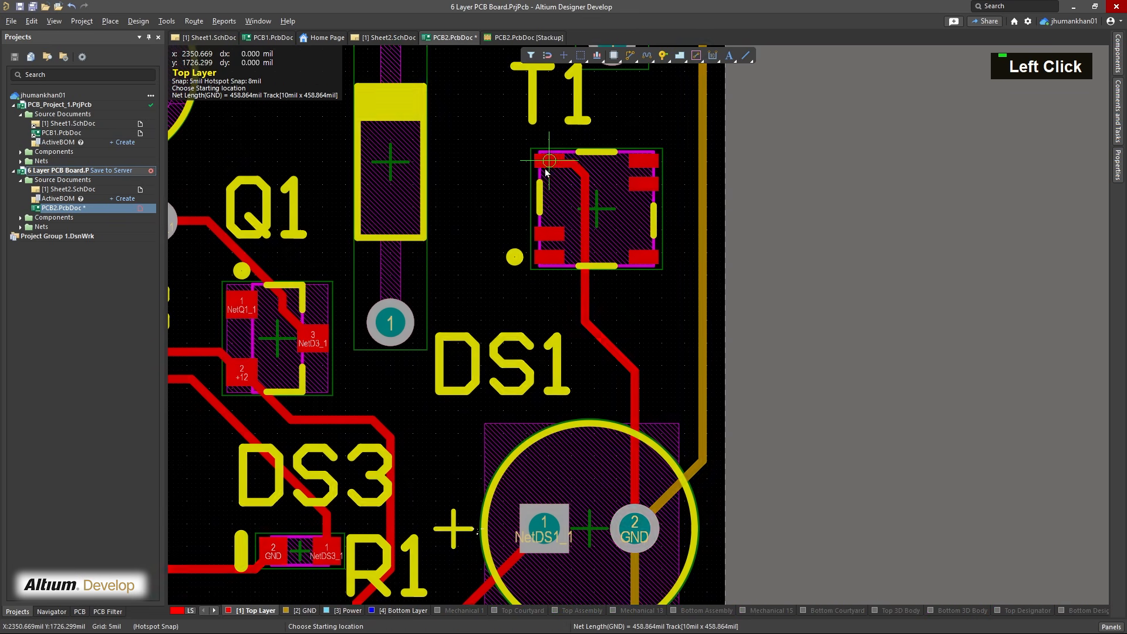
Route the +12 track on Top Layer from C1 pad 1 around the capacitor to C3 pad 2 and finish routing
right_click_drag(546, 171, 585, 387)
mouse_move(521, 315)
right_mouse_down()
mouse_move(536, 420)
mouse_move(529, 301)
right_mouse_up()
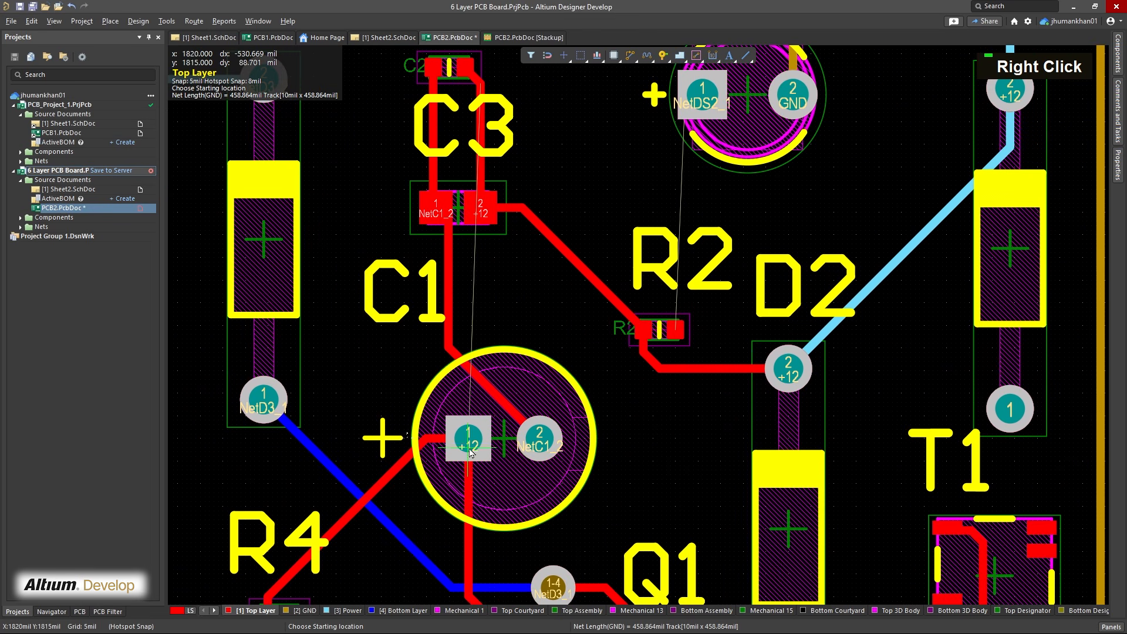
left_click(470, 452)
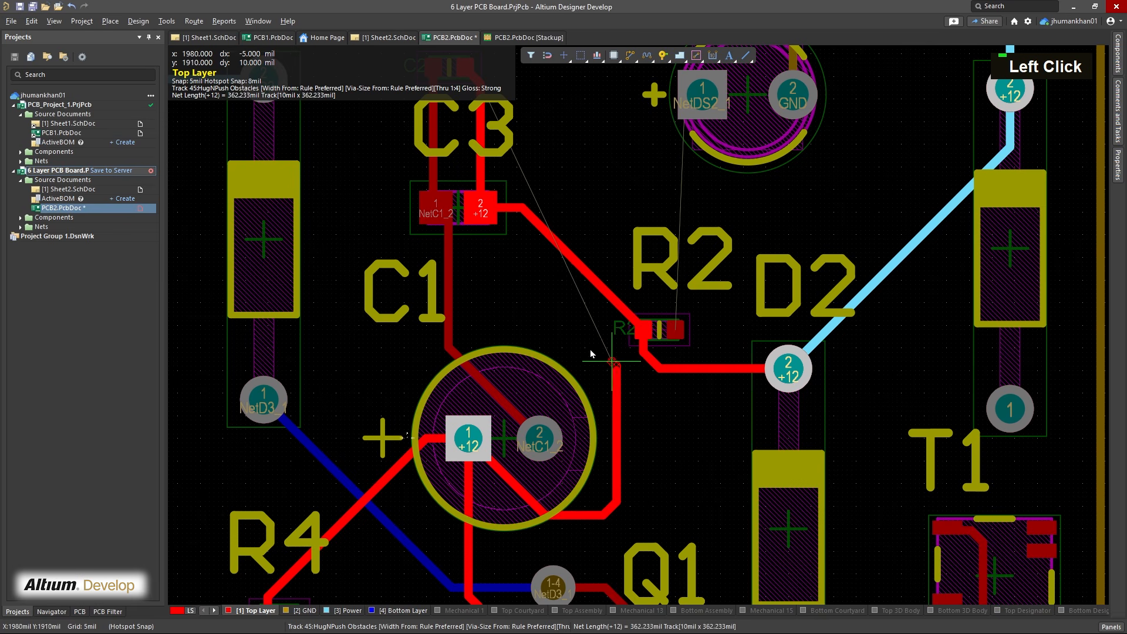
right_click_drag(477, 282, 502, 360)
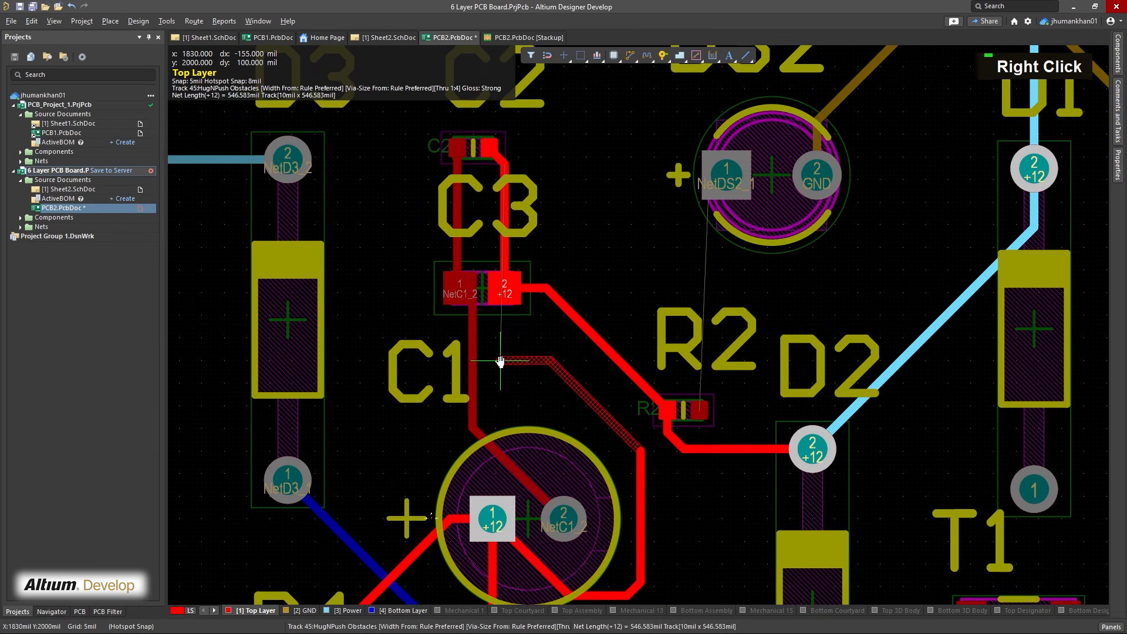
left_click(505, 309)
right_click(579, 354)
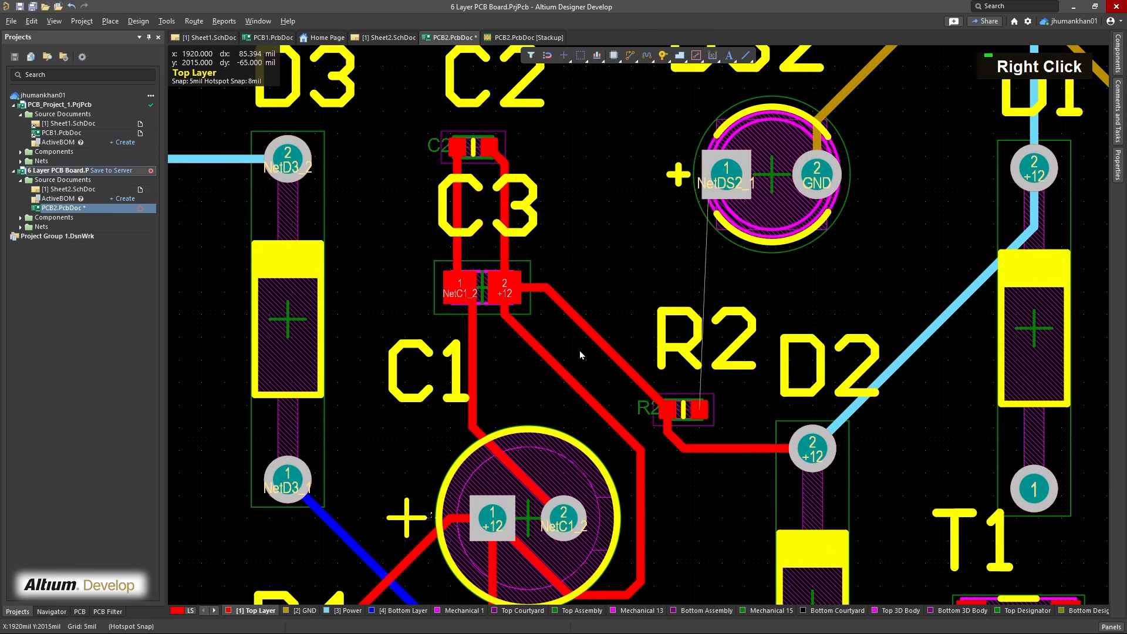
Route the NetDS2_1 track on Top Layer from R2 to DS2 pad 1 and finish routing
right_click_drag(580, 352, 542, 324)
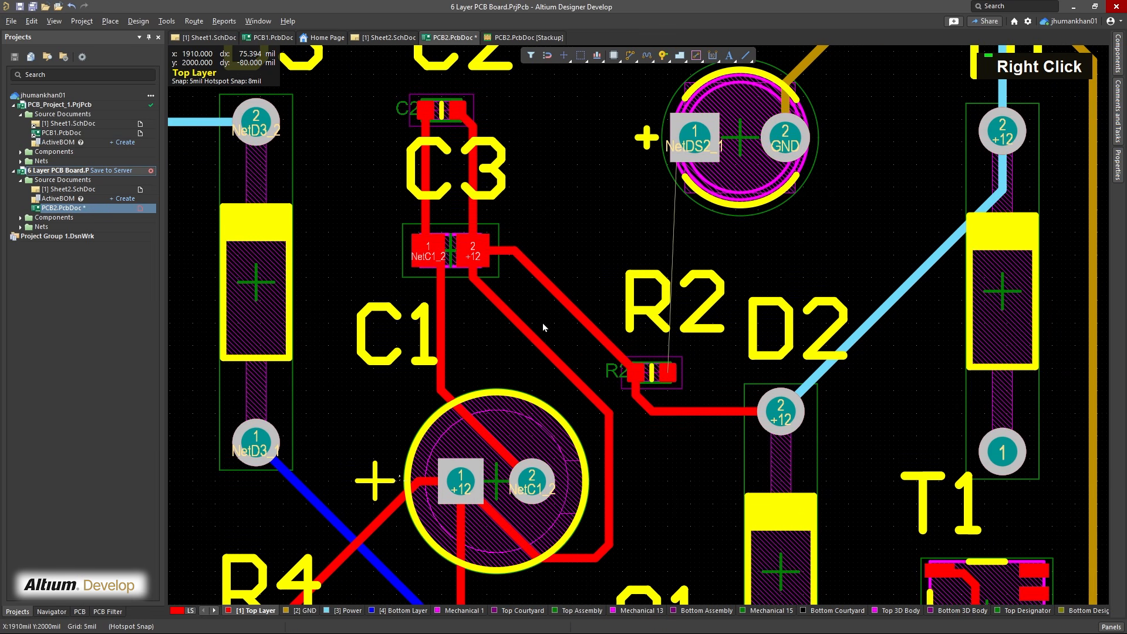
key("ctrl+w")
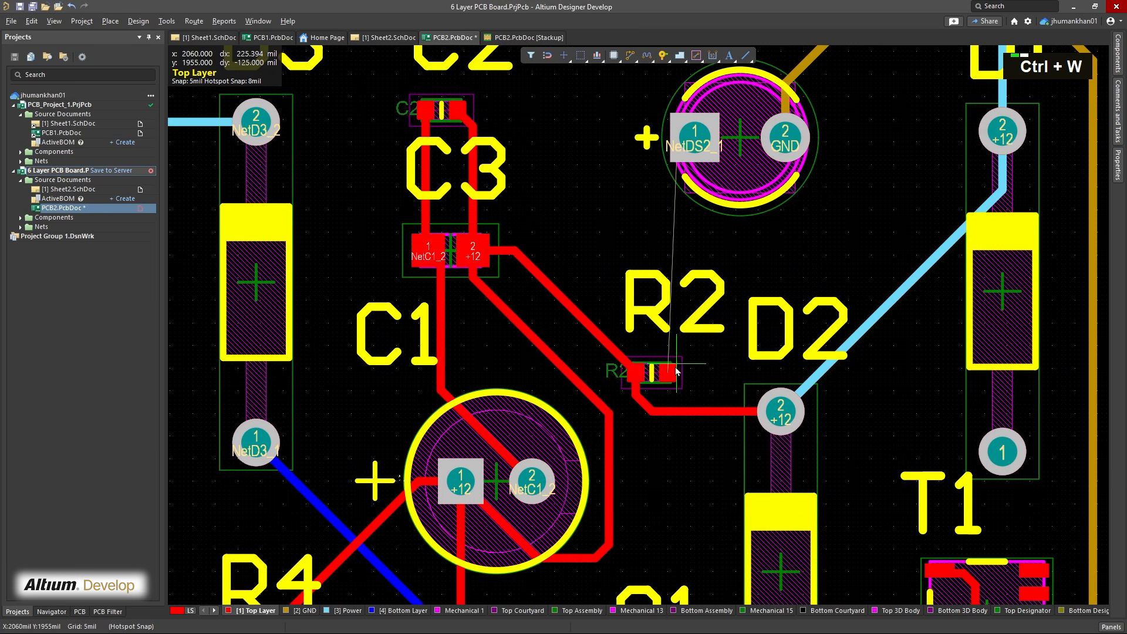
left_click(668, 372)
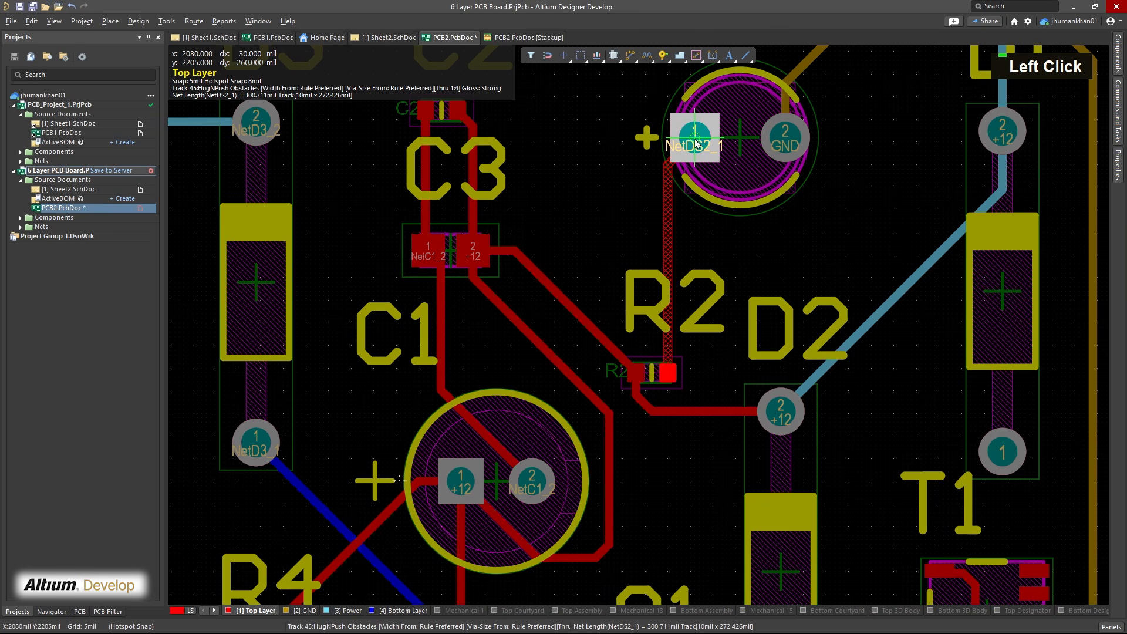
left_click(694, 143)
right_click_drag(829, 223, 769, 245)
right_click(768, 245)
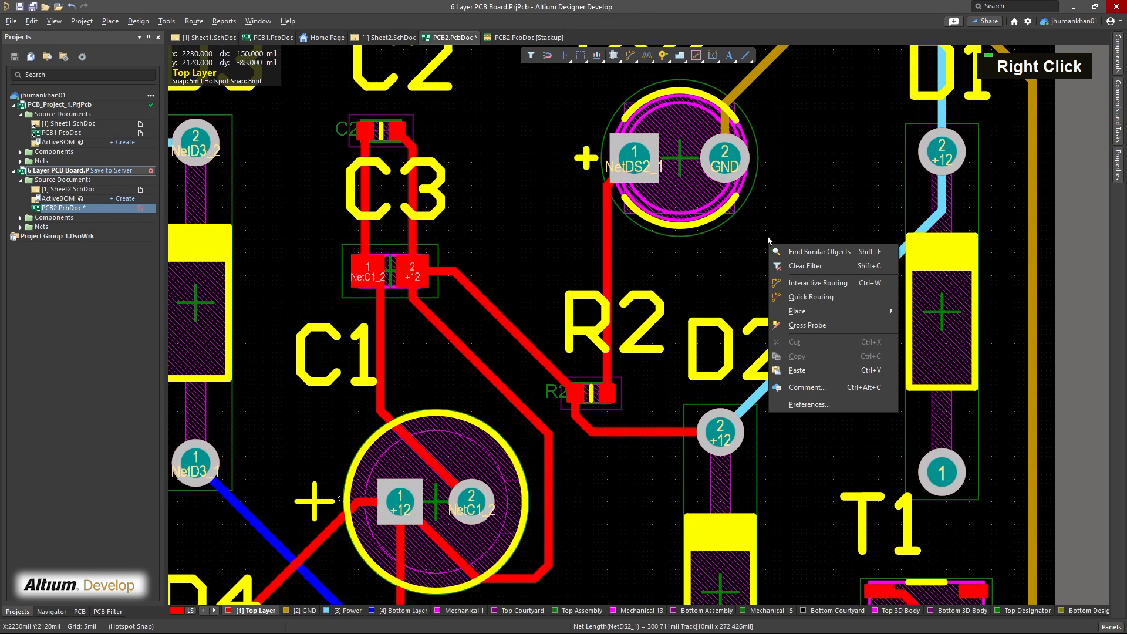
left_click(784, 202)
Examine the routed board in 2D for any remaining unrouted connections
scroll(784, 203, "down", 3, "ctrl")
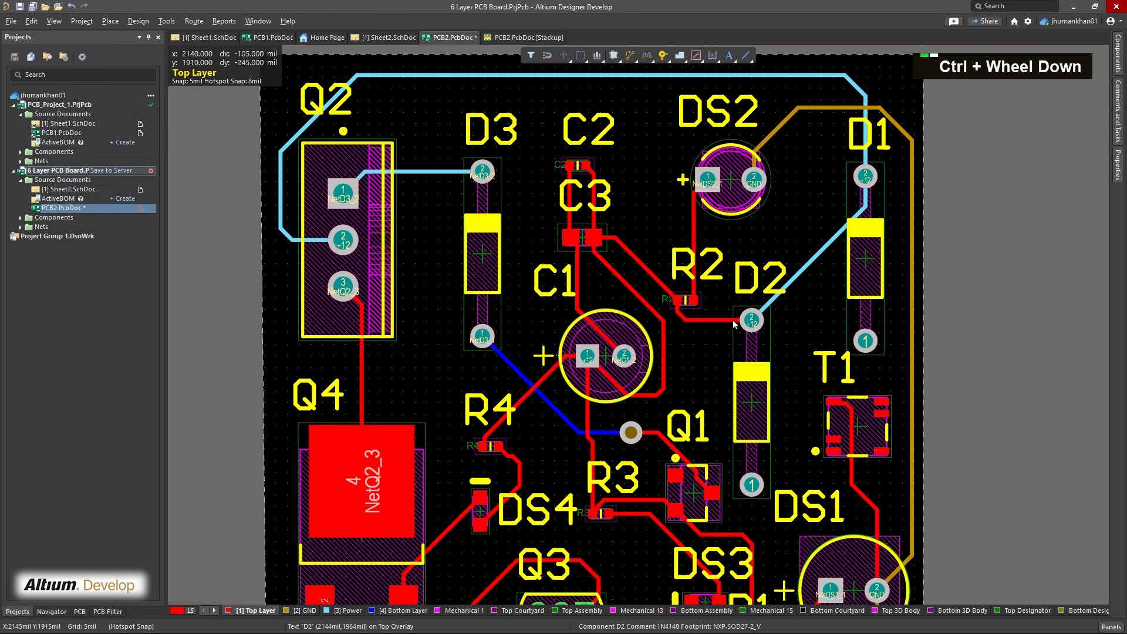
right_click_drag(693, 333, 699, 256)
scroll(520, 390, "up", 4, "ctrl")
left_click_drag(531, 374, 517, 407)
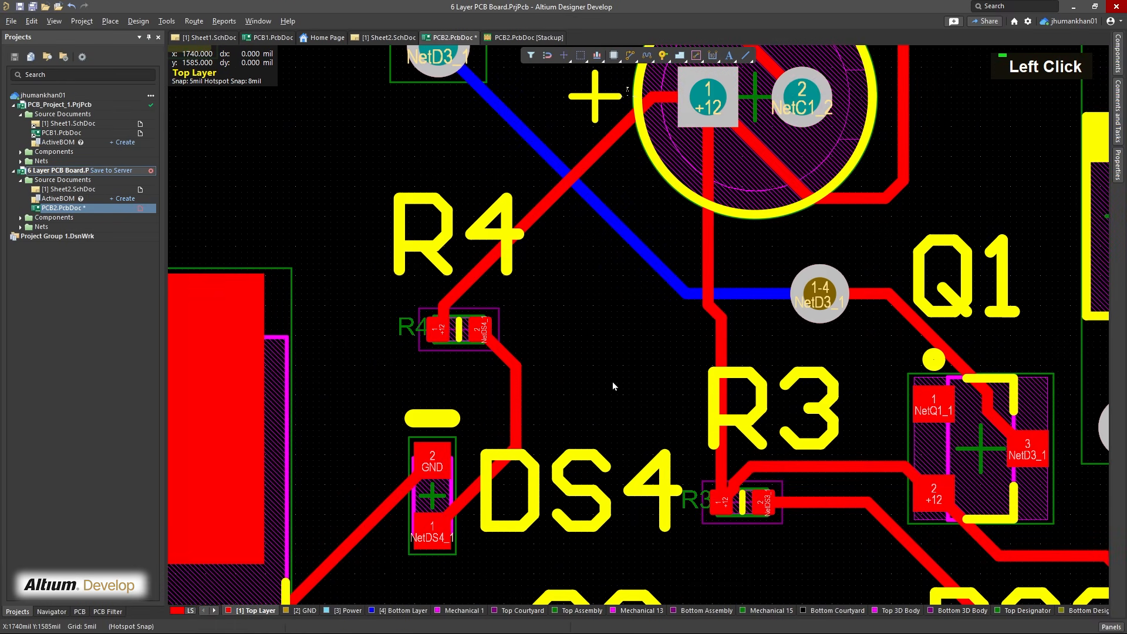
scroll(612, 381, "down", 5, "ctrl")
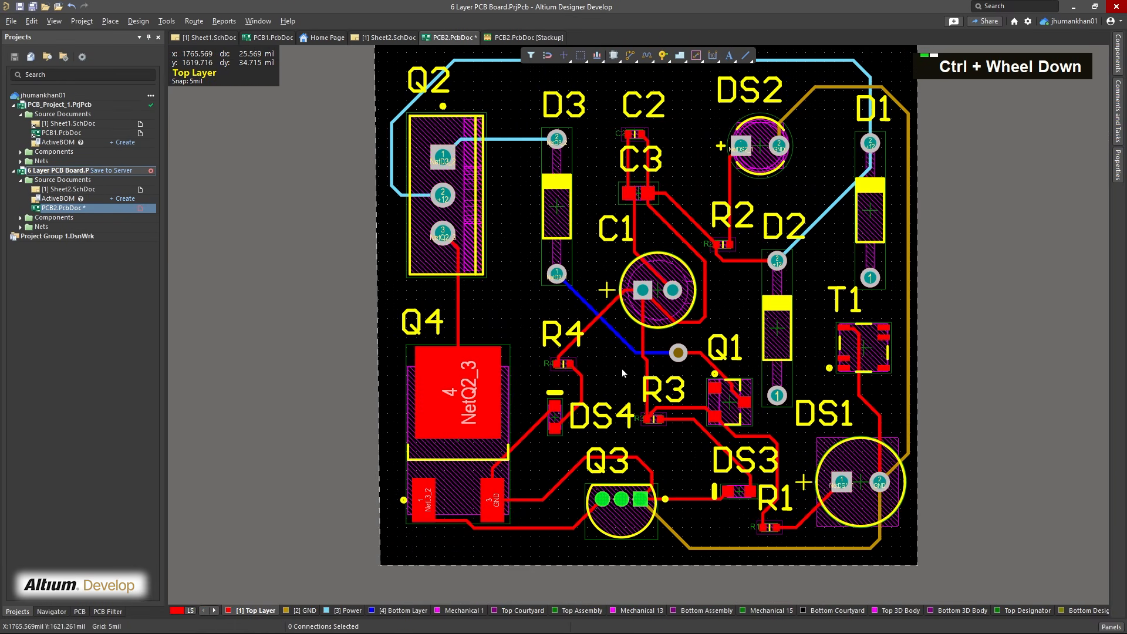
right_click_drag(621, 369, 528, 419, "ctrl")
scroll(528, 414, "up", 1, "ctrl")
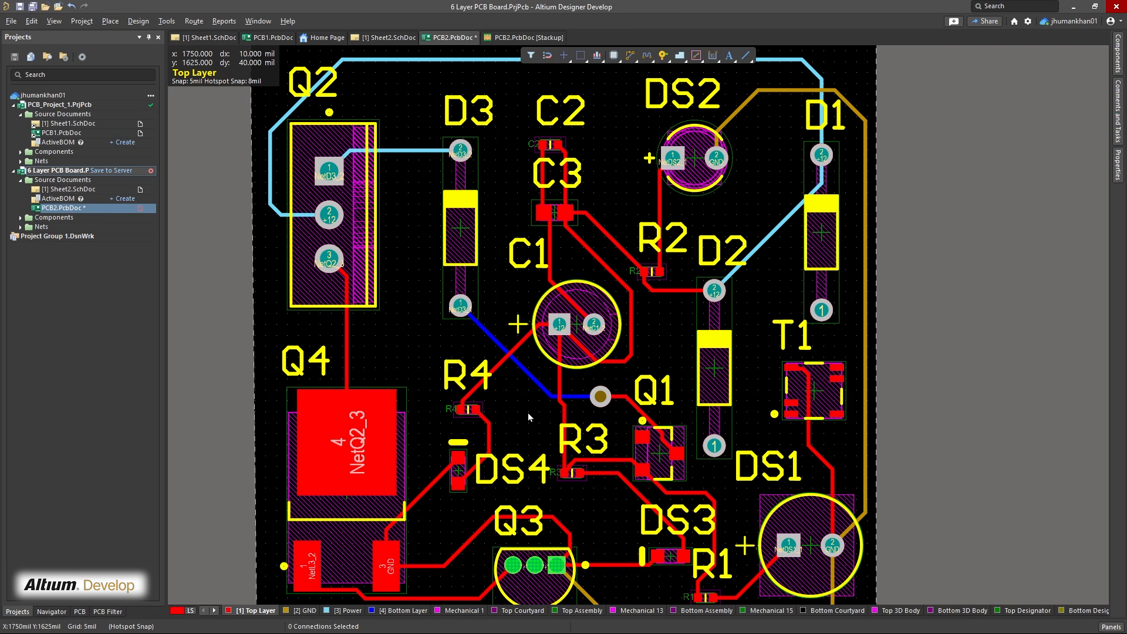
left_click(939, 250)
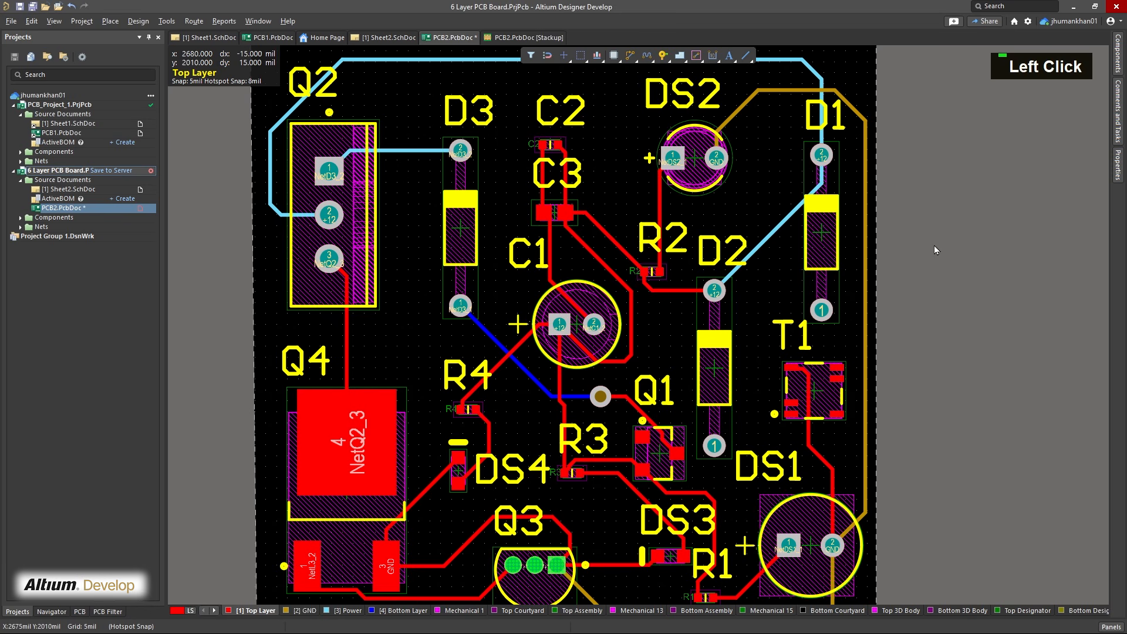
Switch the board to 3D view and examine its components and the copper layers along the board edge
key("3")
right_click_drag(863, 252, 605, 390)
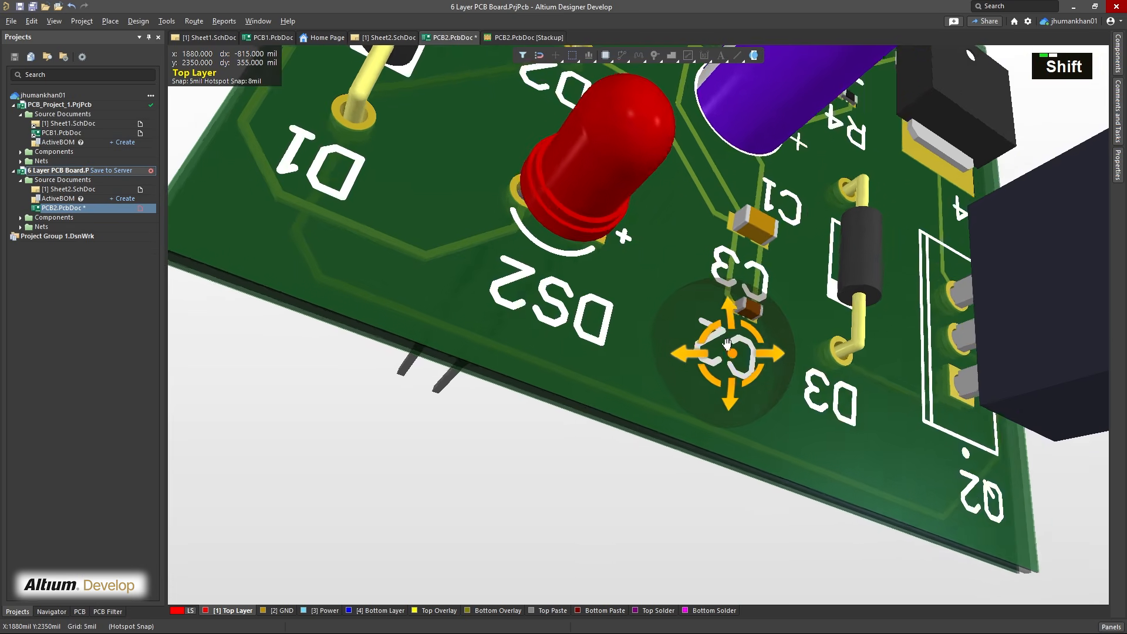
right_click_drag(728, 352, 670, 308, "shift")
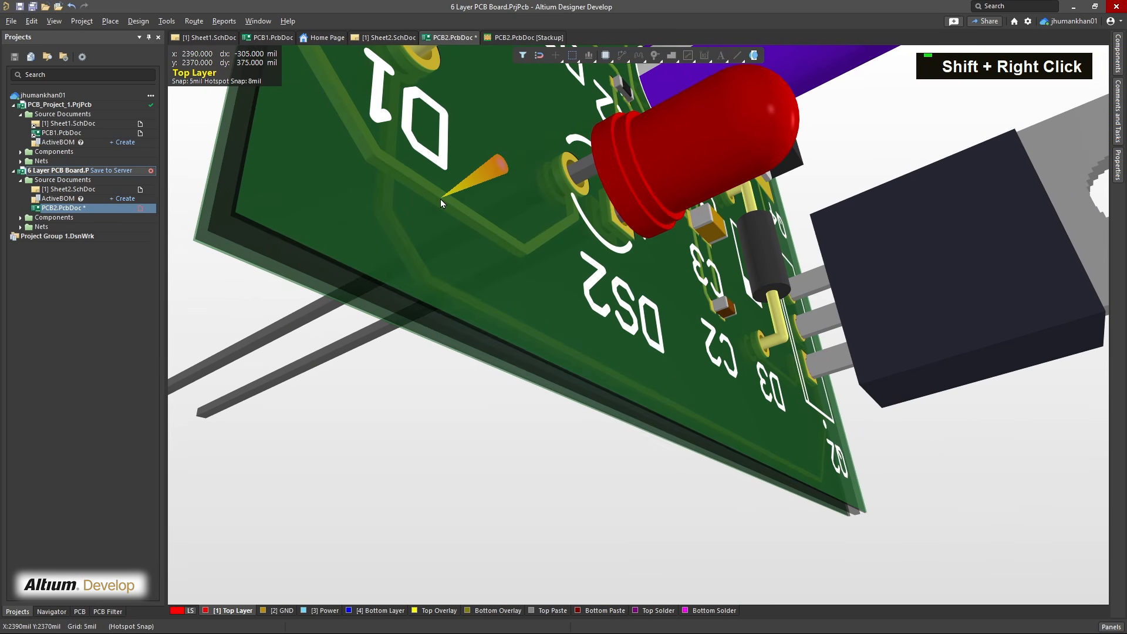
right_click_drag(430, 198, 514, 424)
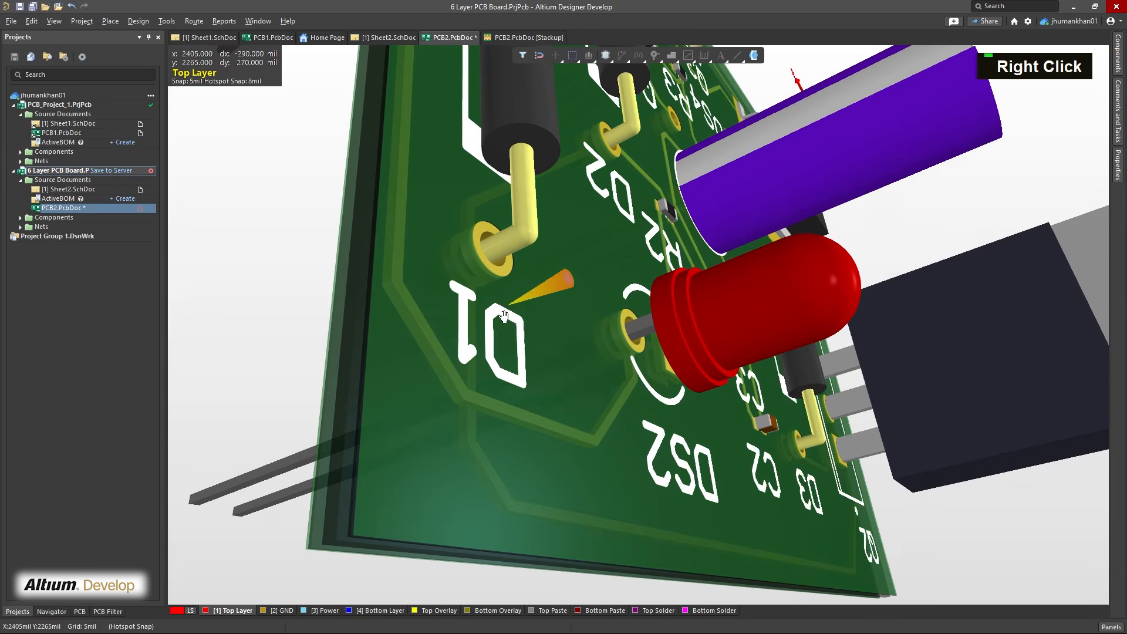
right_click_drag(509, 308, 448, 350)
right_click_drag(523, 241, 425, 341)
right_click_drag(351, 374, 461, 381)
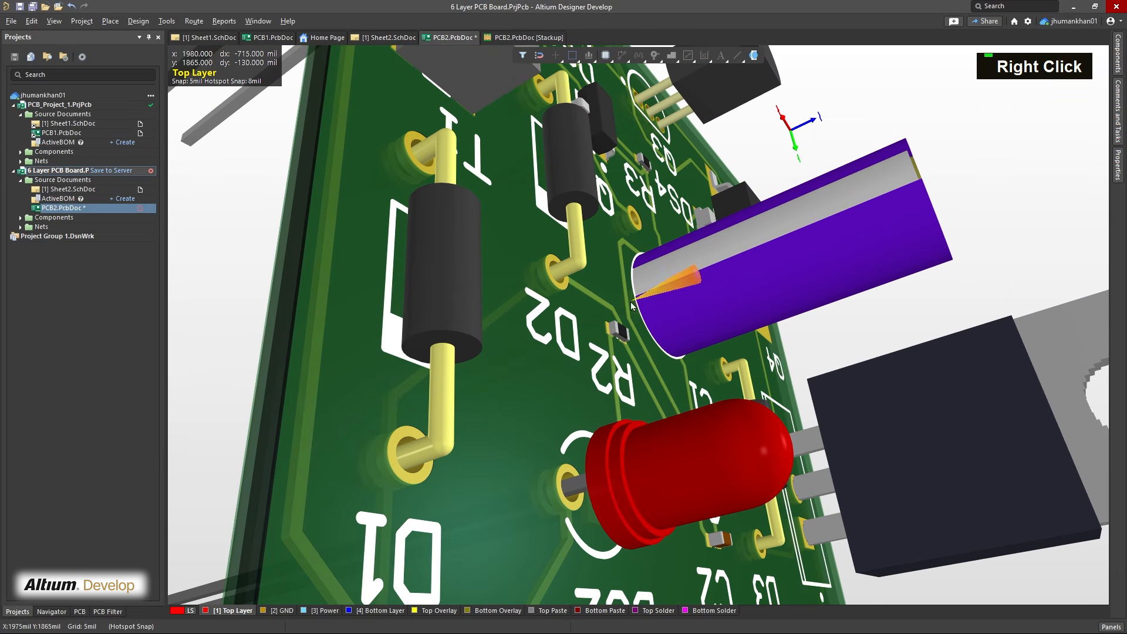
right_click_drag(482, 484, 566, 305, "shift")
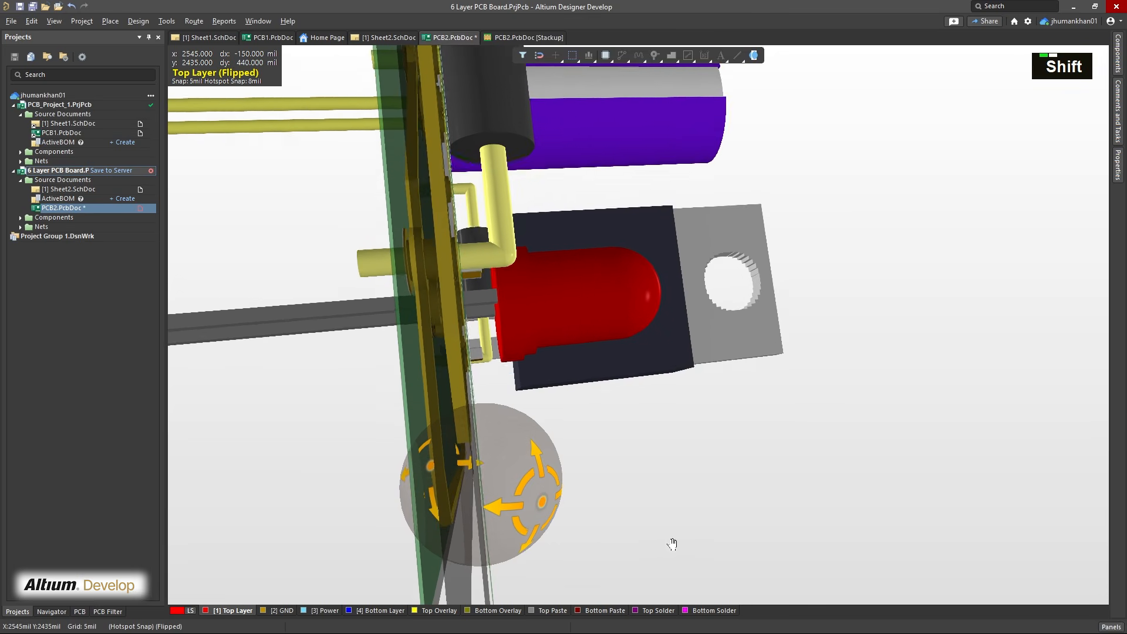
right_click_drag(577, 473, 605, 453, "shift")
right_click_drag(487, 411, 388, 256, "shift")
right_click_drag(510, 330, 490, 196)
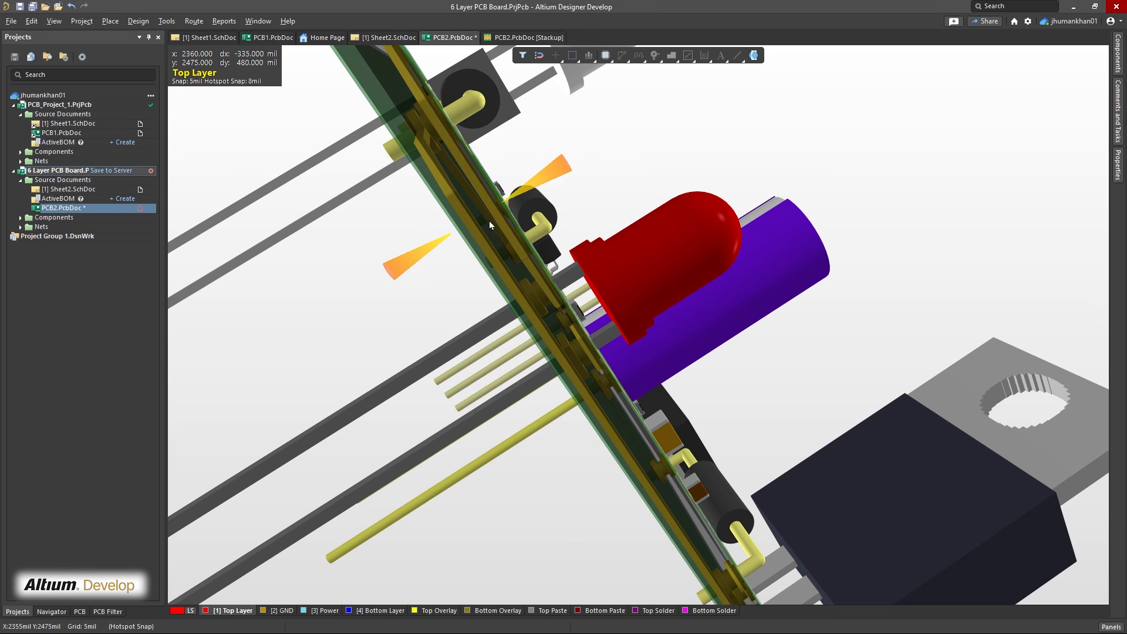
mouse_move(492, 223)
right_mouse_down("shift")
mouse_move(505, 230)
mouse_move(464, 193)
mouse_move(467, 169)
mouse_move(493, 212)
right_mouse_up("shift")
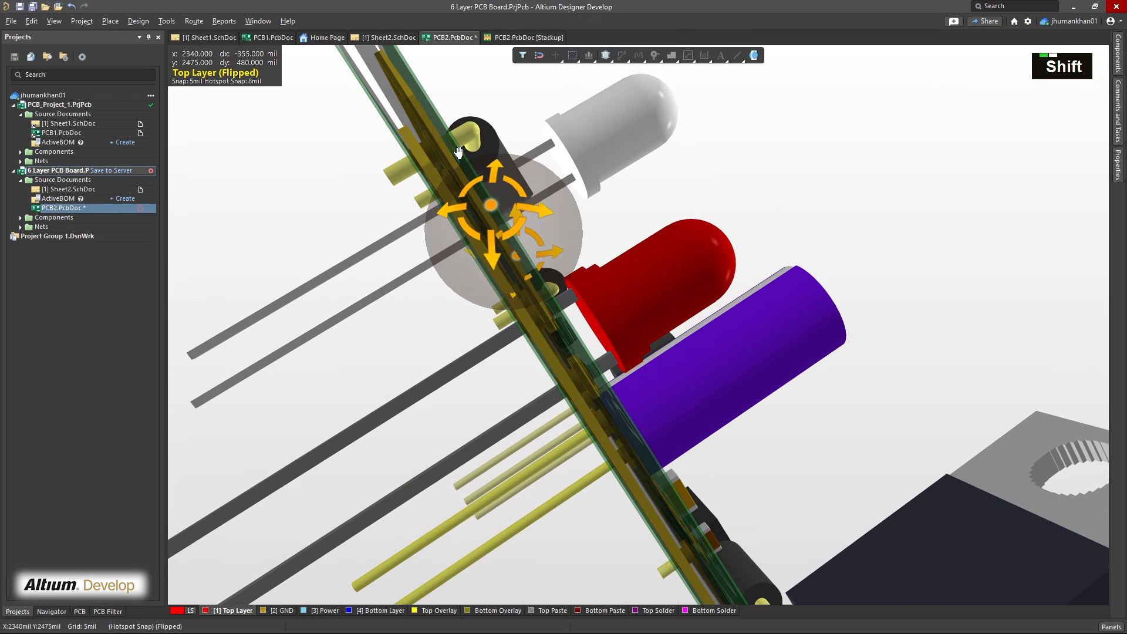
right_click_drag(453, 153, 499, 40, "shift")
Review the layers in the PCB2.PcbDoc stackup and examine the whole board in 3D again
left_click(511, 38)
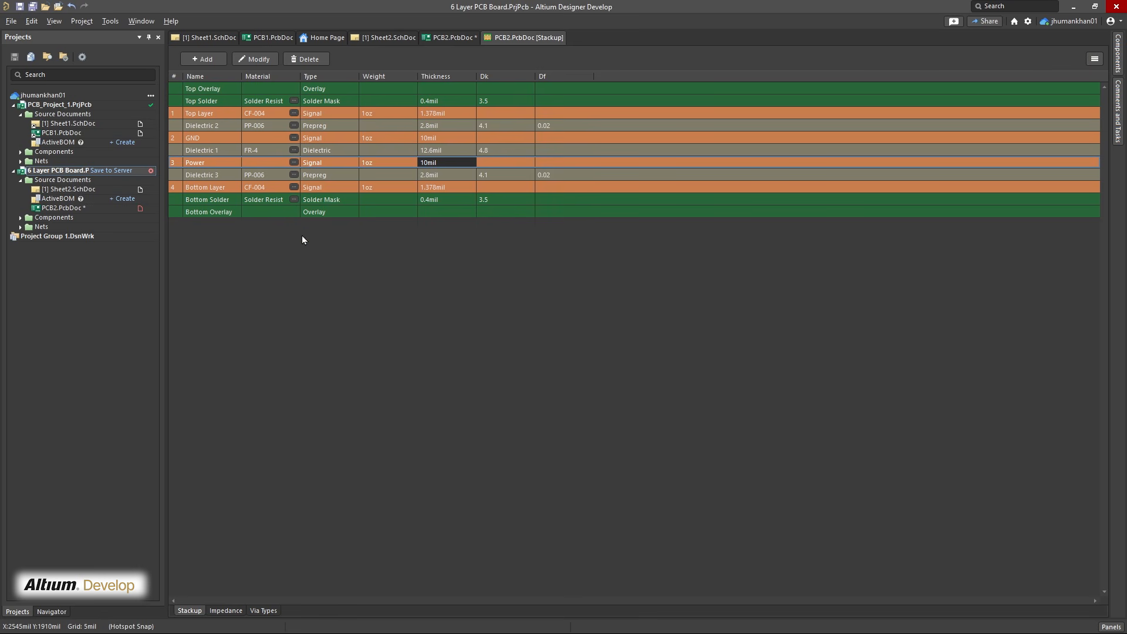
left_click(454, 38)
mouse_move(594, 217)
right_mouse_down("shift")
mouse_move(546, 243)
mouse_move(543, 285)
mouse_move(577, 303)
mouse_move(563, 366)
mouse_move(638, 234)
mouse_move(654, 251)
mouse_move(688, 376)
mouse_move(609, 183)
mouse_move(700, 81)
right_mouse_up("shift")
scroll(682, 331, "down", 3, "ctrl")
scroll(682, 330, "down", 3, "ctrl")
right_click_drag(851, 447, 719, 356)
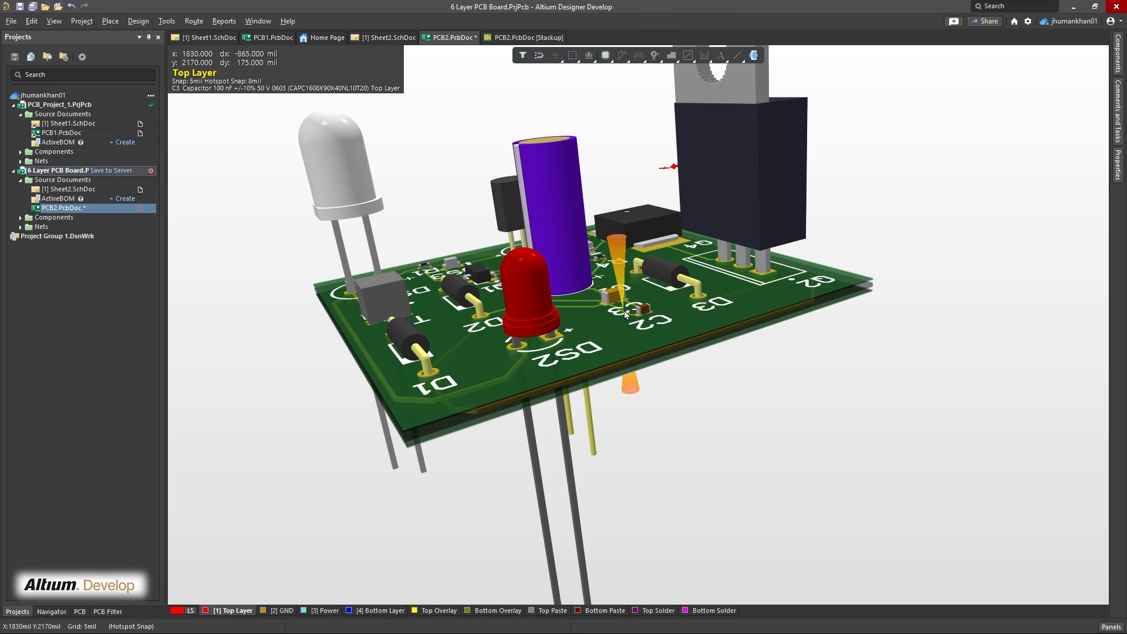
right_click_drag(626, 315, 615, 345)
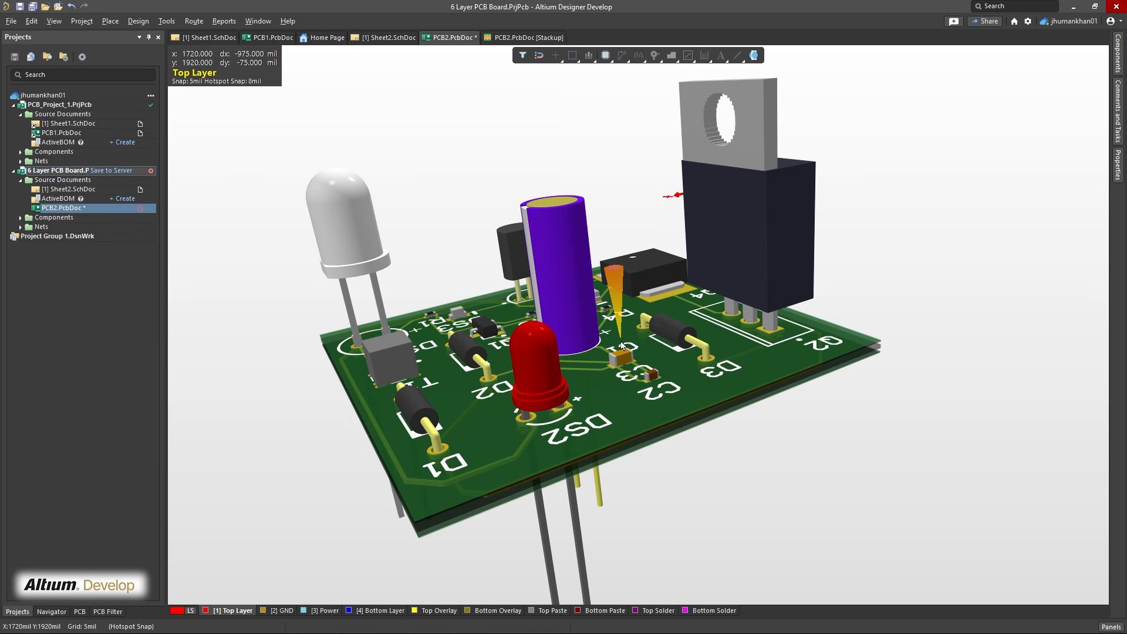
Insert a Signal layer above the GND layer in the PCB2.PcbDoc stackup
left_click(528, 37)
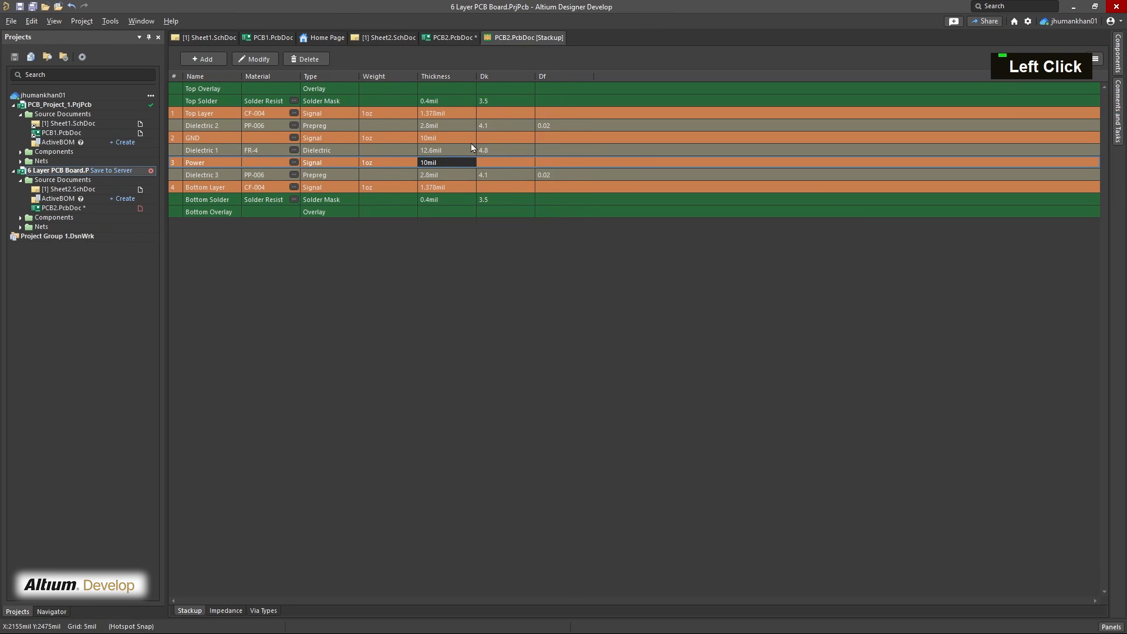
right_click(270, 137)
mouse_move(341, 144)
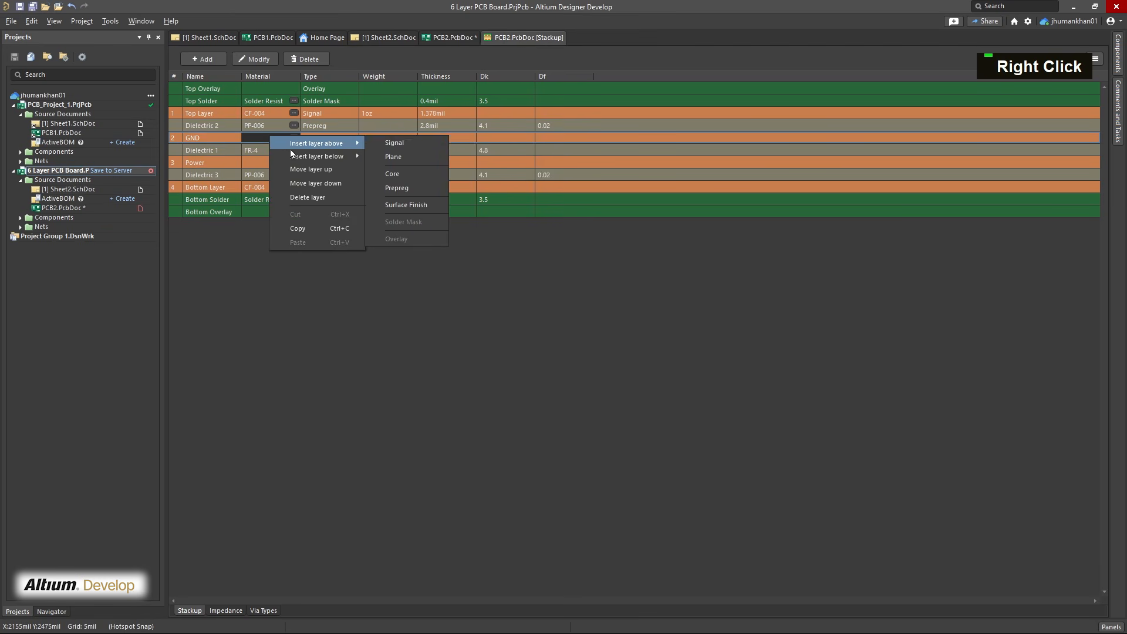
left_click(410, 143)
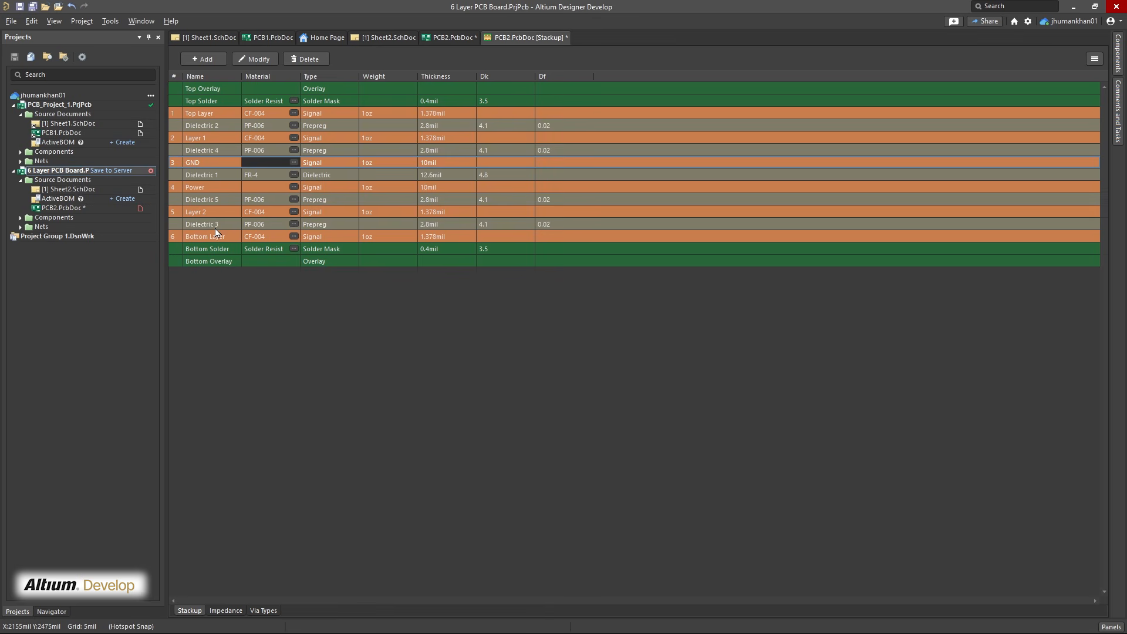
Return to the PCB2.PcbDoc board and examine it in 3D
left_click(432, 39)
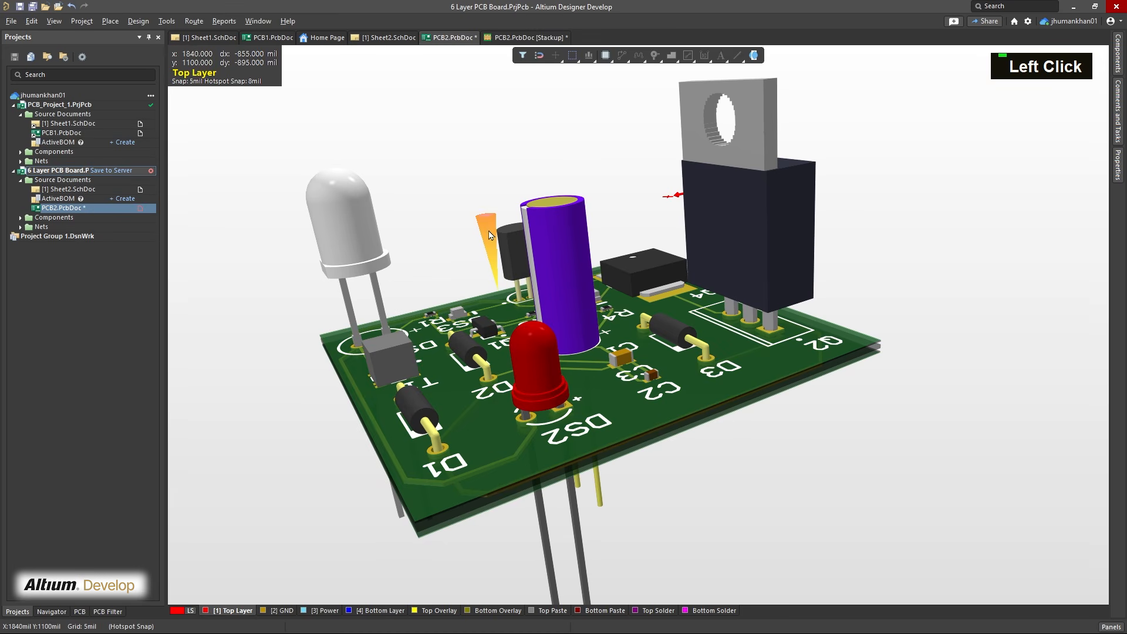
right_click_drag(489, 235, 532, 278)
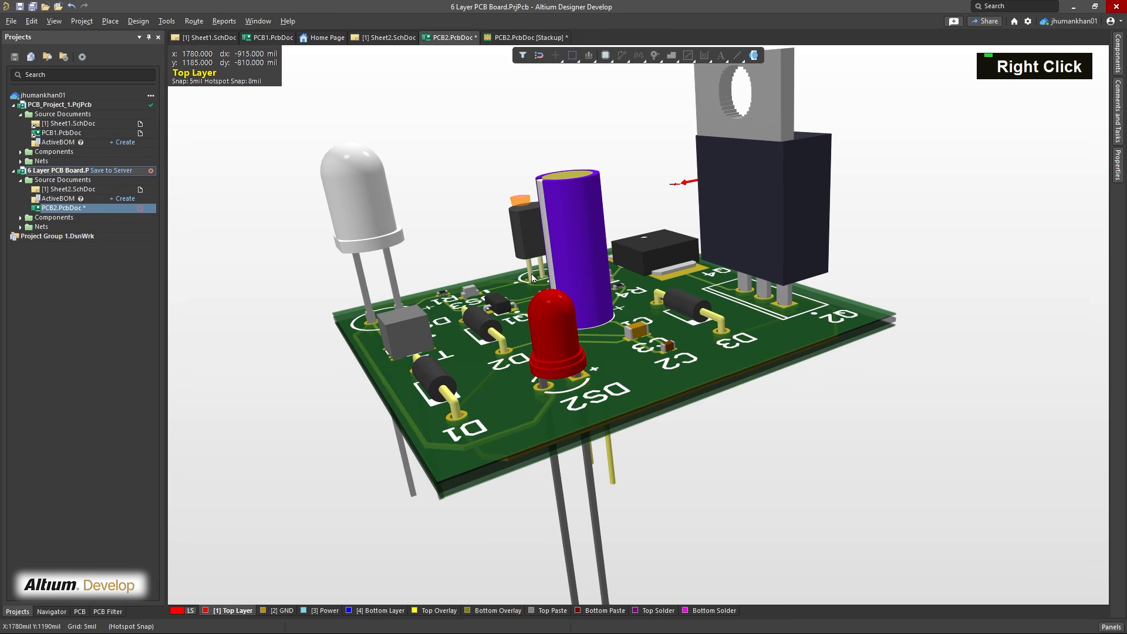